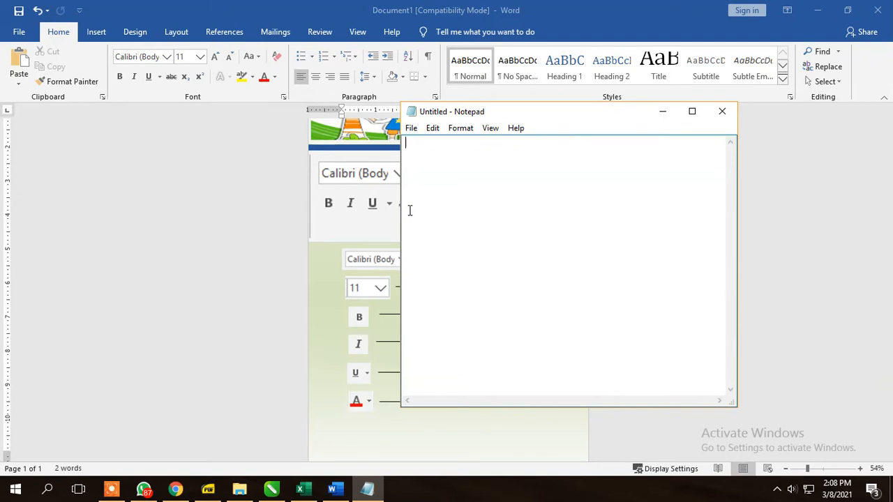
Write "Halo Guys..." in the blank Notepad note and set its font size to 20
type("alo Guys")
key("ctrl+a")
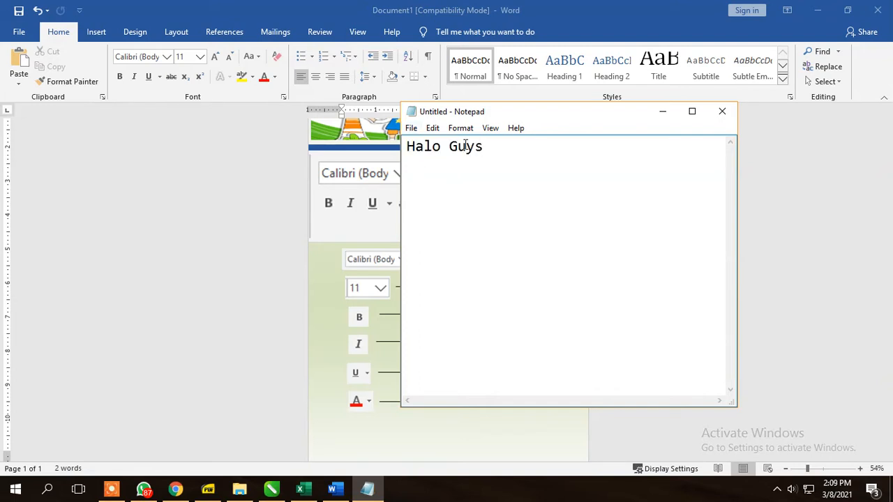
left_click(460, 128)
left_click(498, 157)
left_click(655, 232)
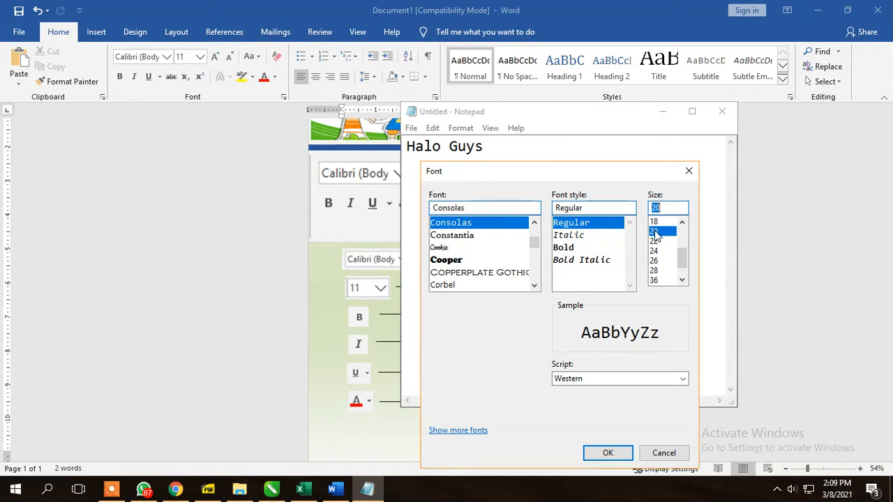
left_click(617, 452)
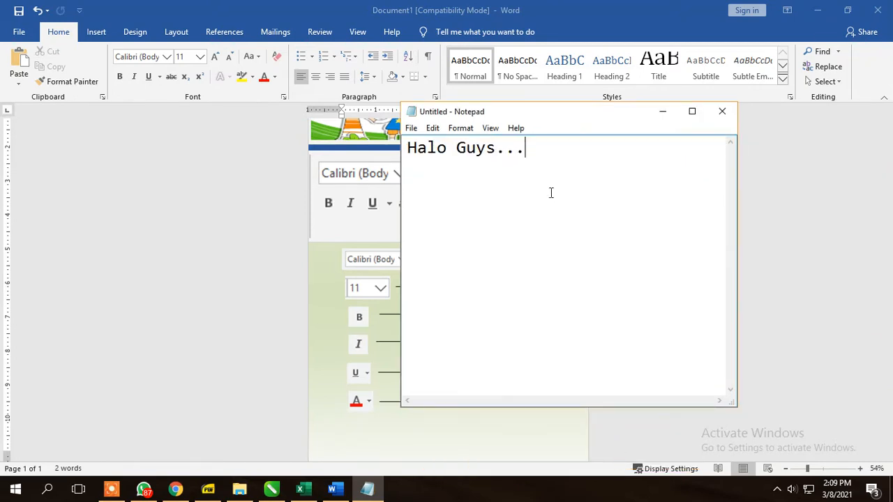
Replace the whole note with the text "Jangan Lupa Subscribe.."
key("ctrl+a")
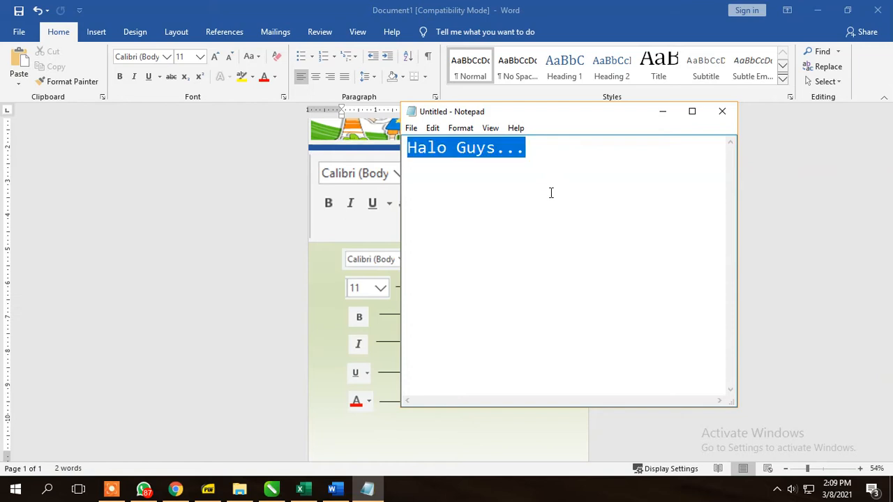
type("Jangan Lupa")
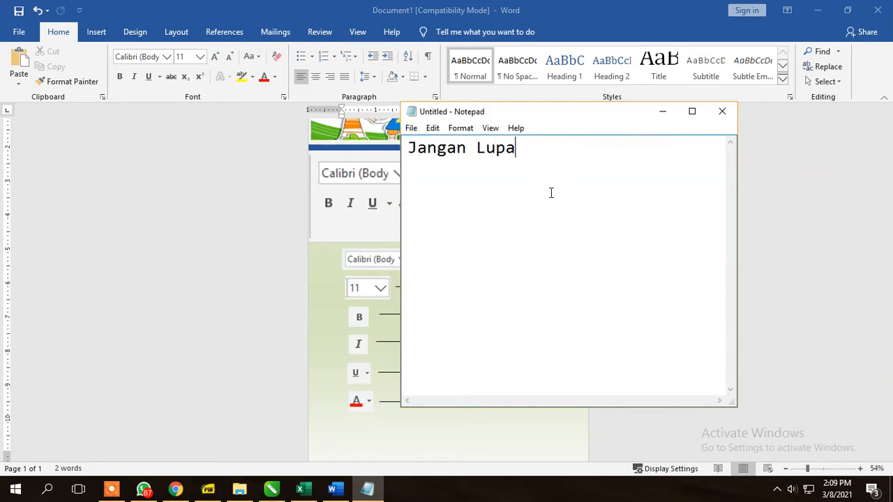
type(" Subscribe")
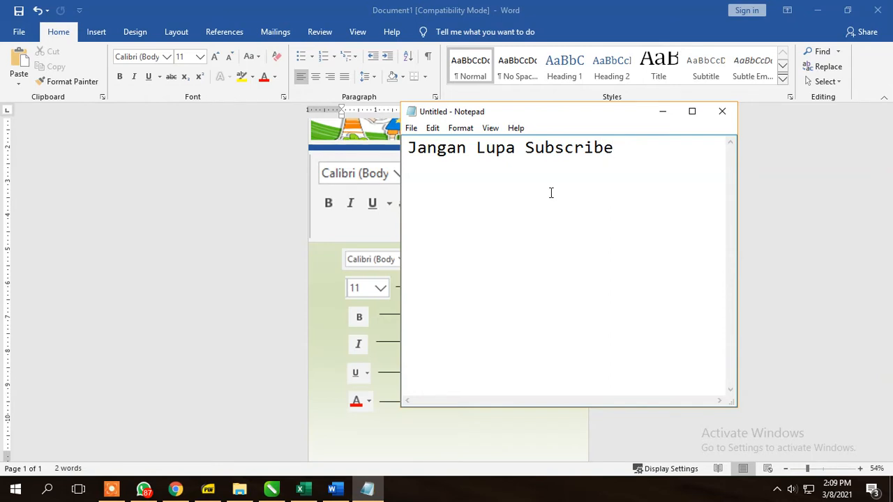
type("..")
Replace the note with "and Silahkan Simak" and, after a blank line, "Semoga Bermanfaa"
key("ctrl+a")
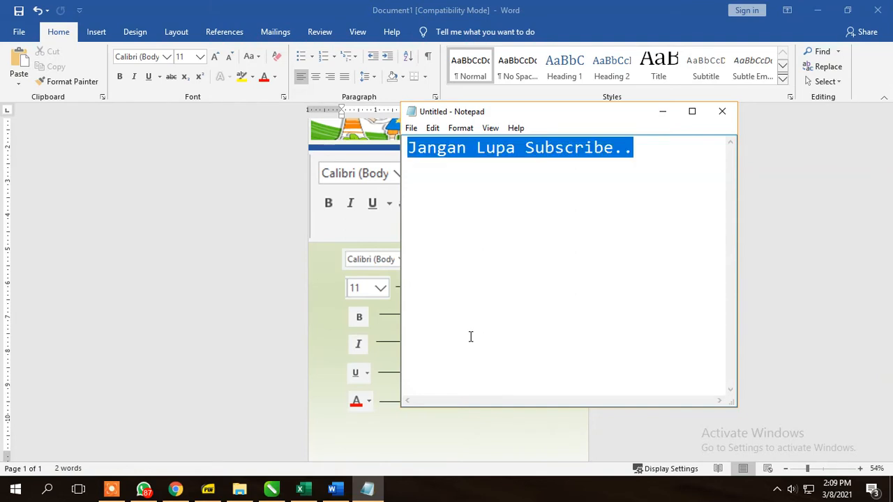
key("BackSpace")
type("and")
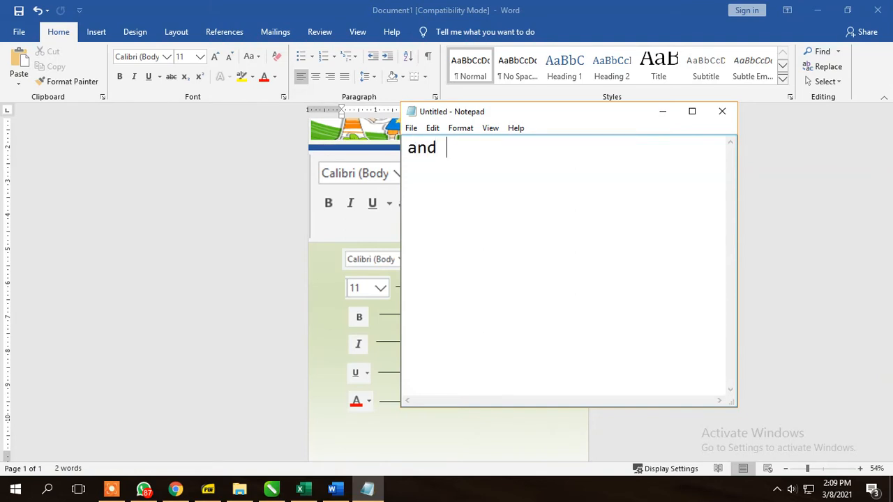
type(" Silahkan S")
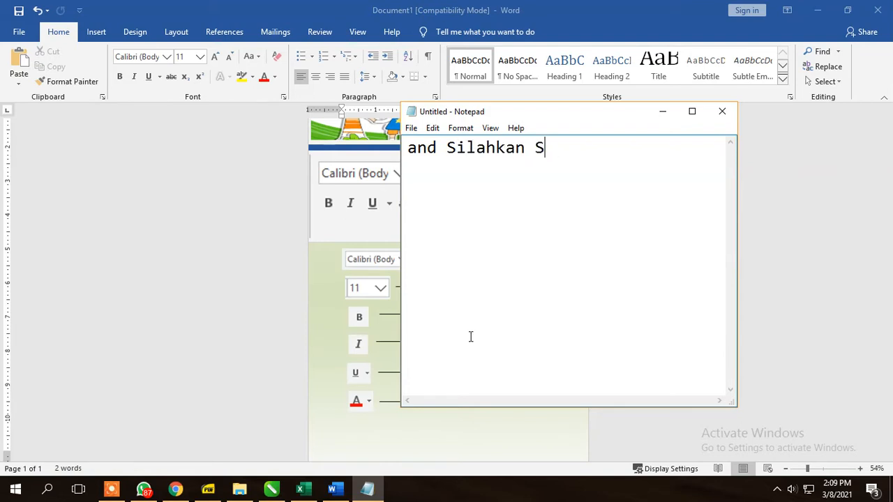
type("uima")
type("Semoga")
type(" B")
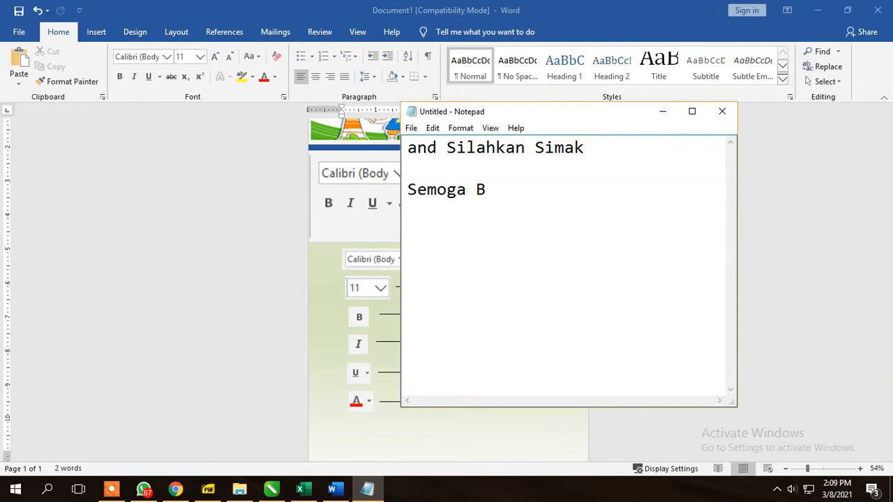
type("ermanfaa")
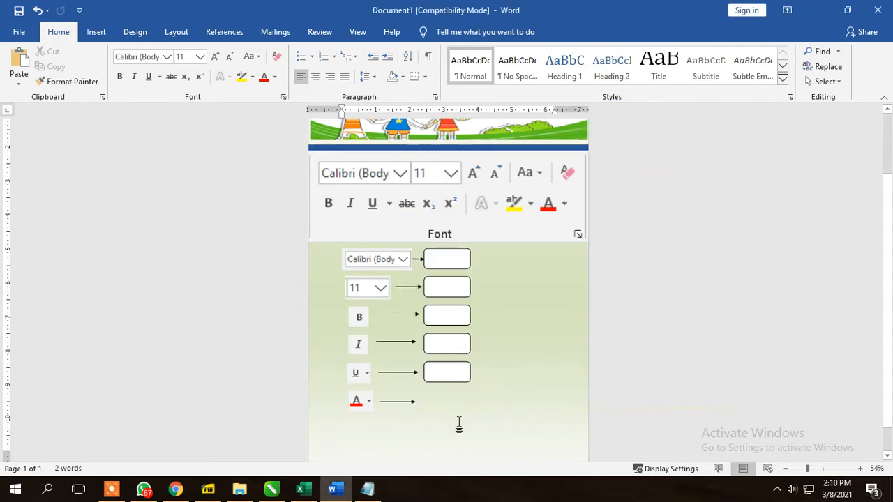
left_click(369, 490)
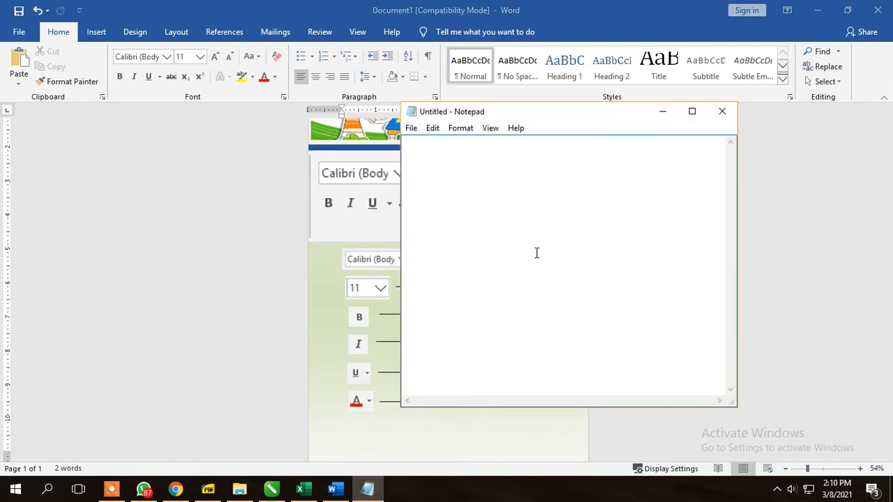
type("Langka")
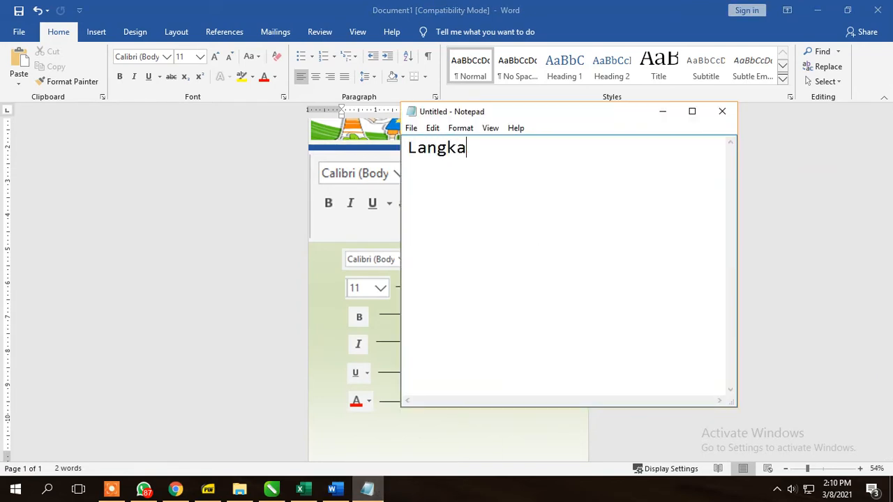
type("h Pertam")
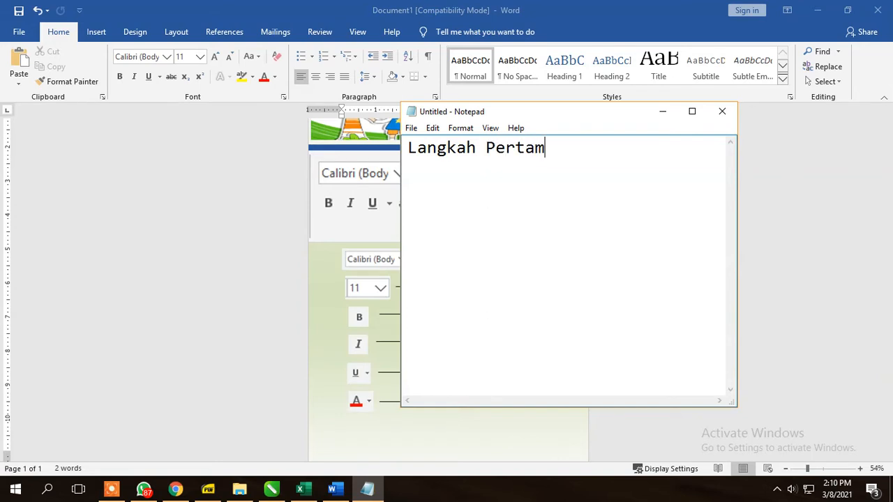
type("a adalah d")
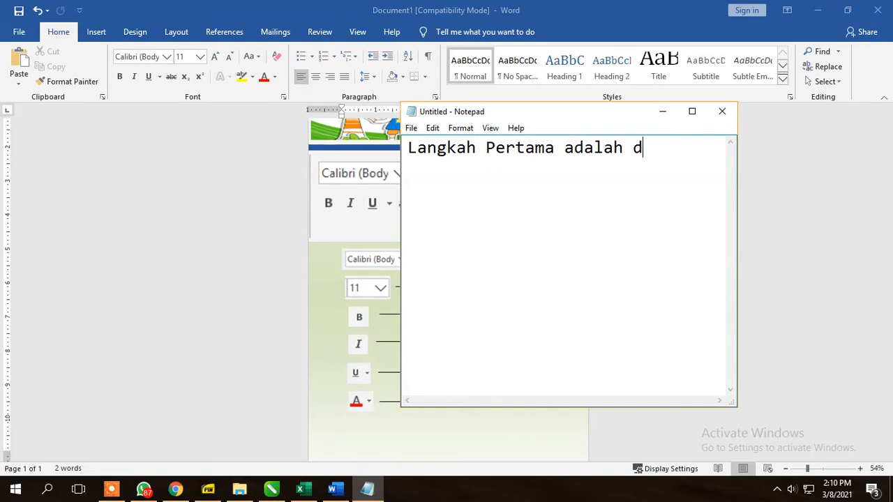
type("engan membuat")
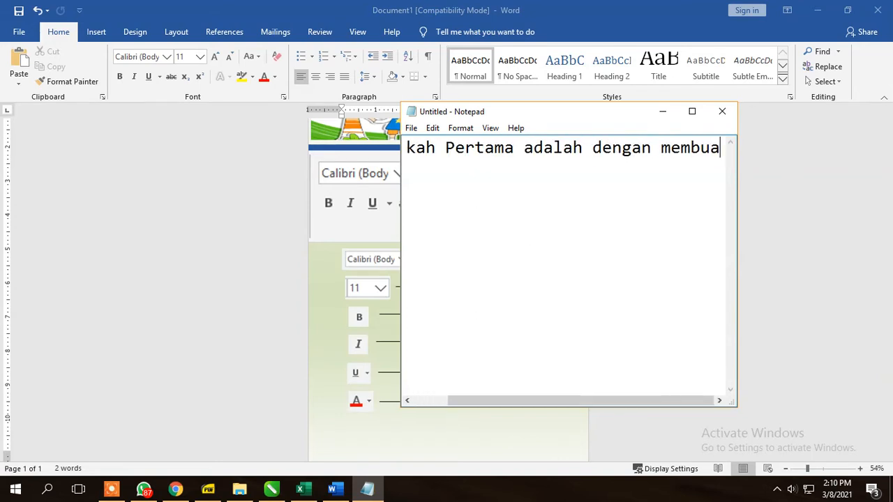
key("BackSpace")
key("BackSpace")
key("BackSpace")
key("BackSpace")
key("BackSpace")
key("BackSpace")
key("BackSpace")
key("BackSpace")
key("BackSpace")
key("BackSpace")
key("BackSpace")
key("BackSpace")
key("BackSpace")
key("BackSpace")
key("BackSpace")
key("BackSpace")
key("BackSpace")
key("BackSpace")
key("BackSpace")
key("BackSpace")
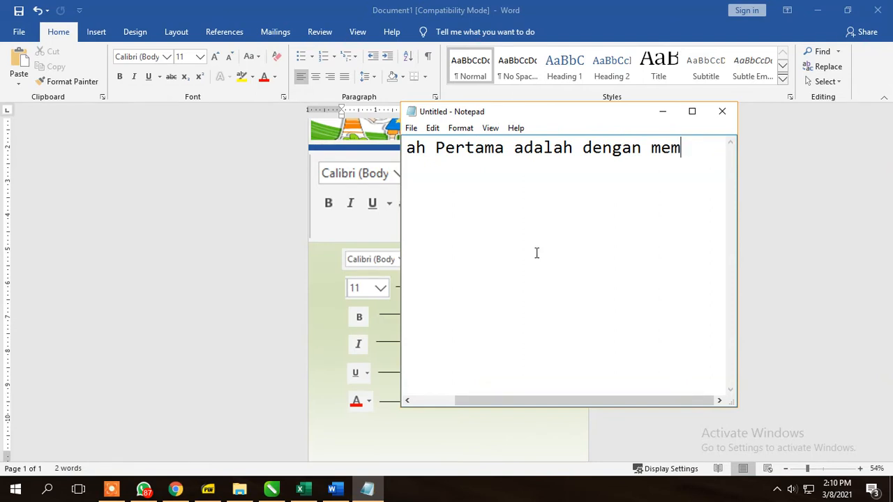
key("BackSpace")
key("BackSpace")
key("BackSpace")
key("BackSpace")
key("BackSpace")
key("BackSpace")
key("BackSpace")
key("BackSpace")
key("BackSpace")
key("BackSpace")
key("BackSpace")
key("BackSpace")
key("BackSpace")
key("BackSpace")
key("BackSpace")
key("BackSpace")
key("BackSpace")
Write "Langkah Pertama Adalah dengan" in the note, with "membuat template di word" on the second line
type("La")
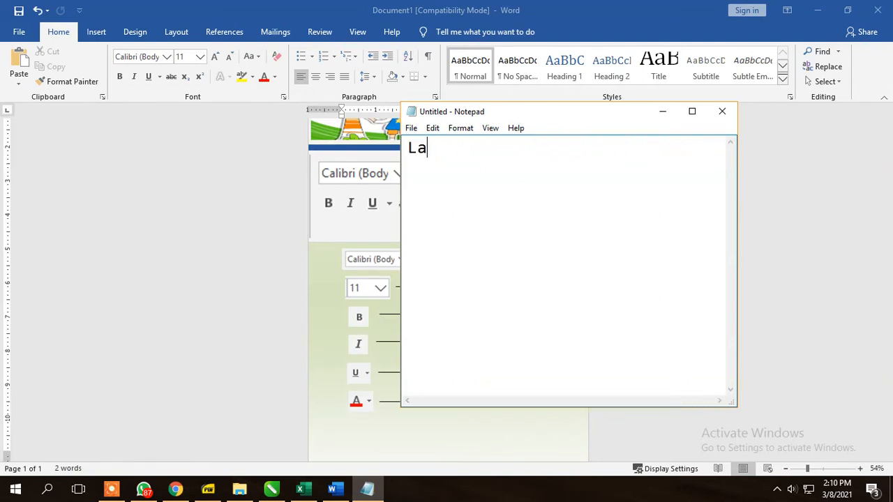
type("ngkah Pertama ")
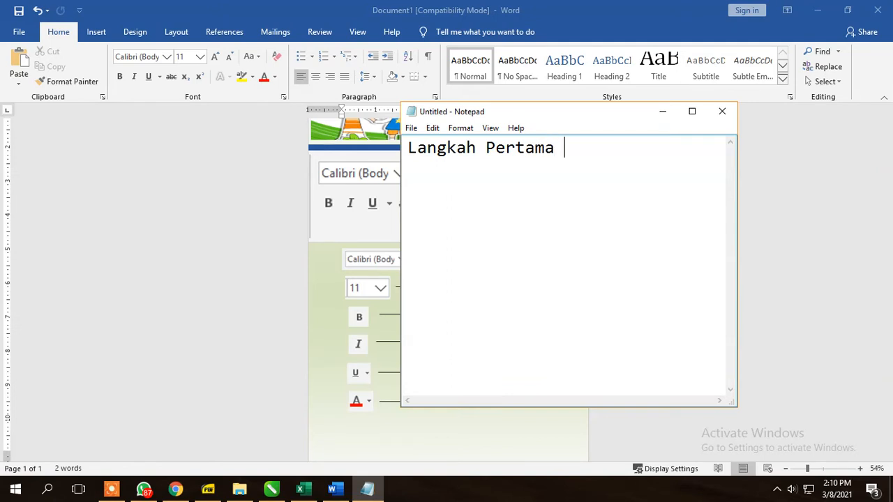
type("Adalah dengan")
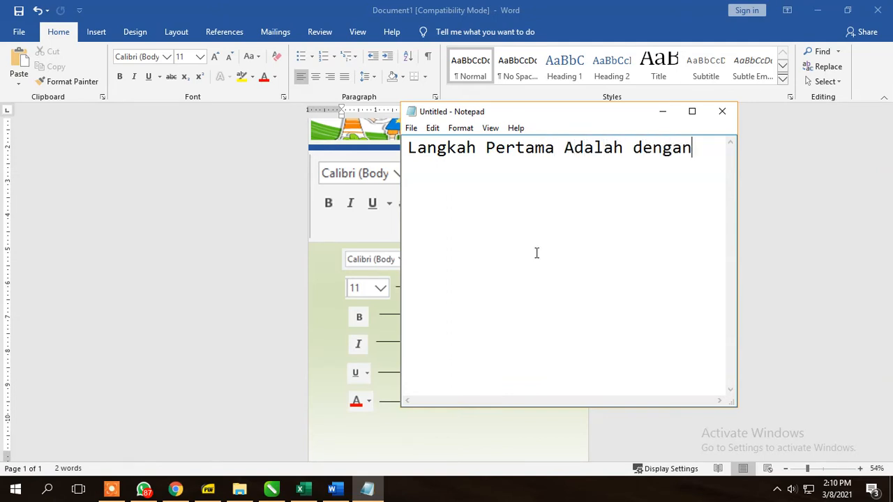
key("Return")
type("membuat te")
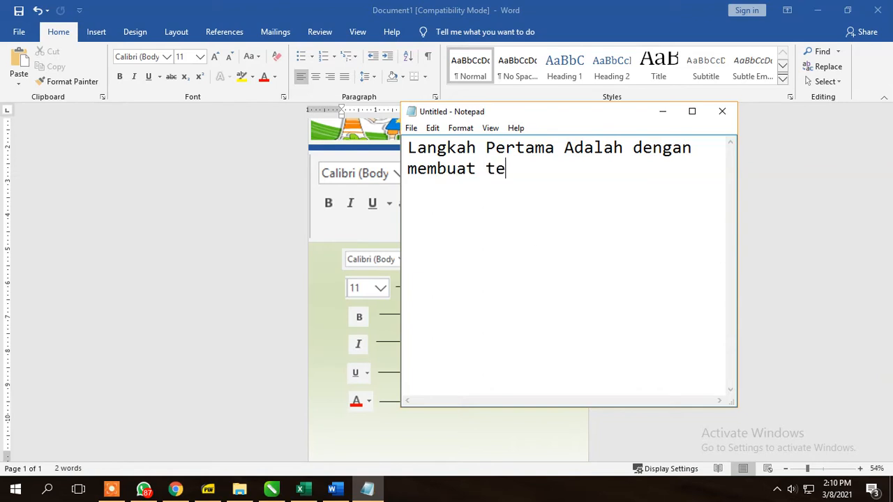
type("mplate")
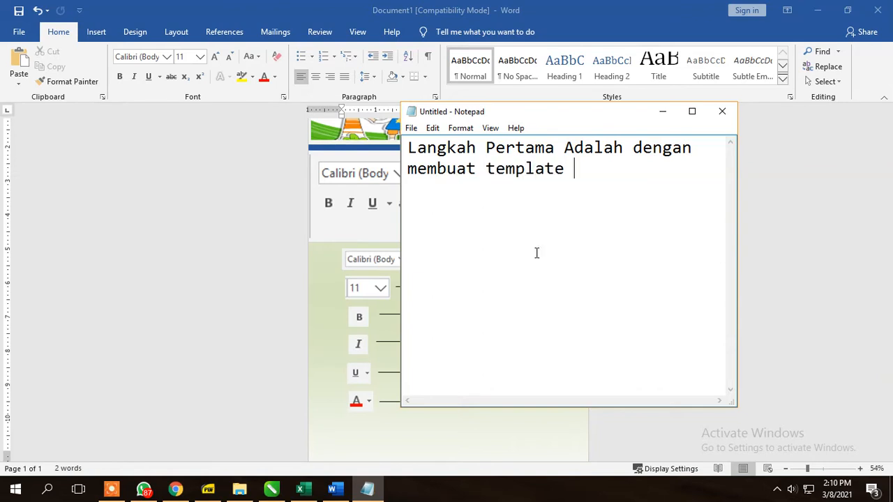
type(" di word")
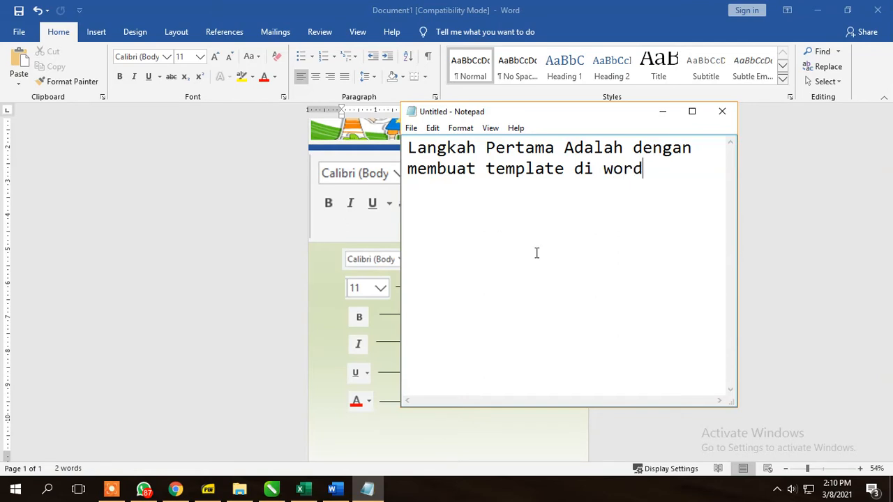
Cut all text from the note and minimize Notepad to return to the Word document
key("ctrl+a")
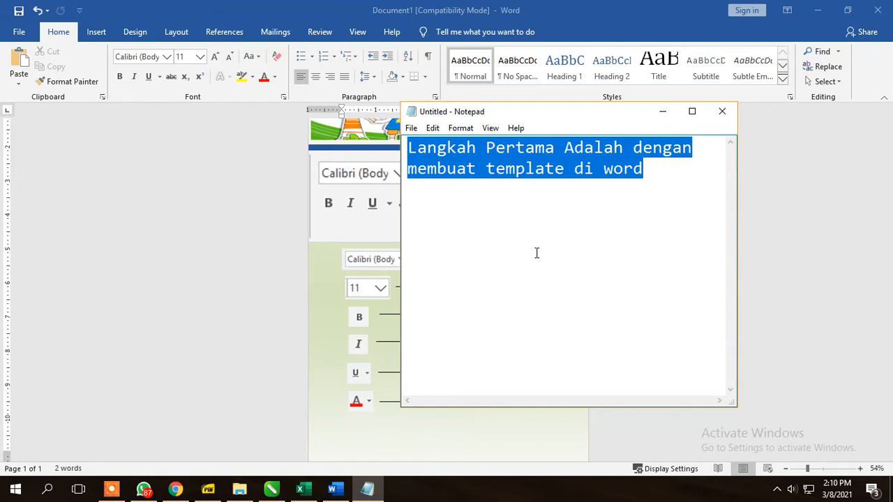
key("ctrl+x")
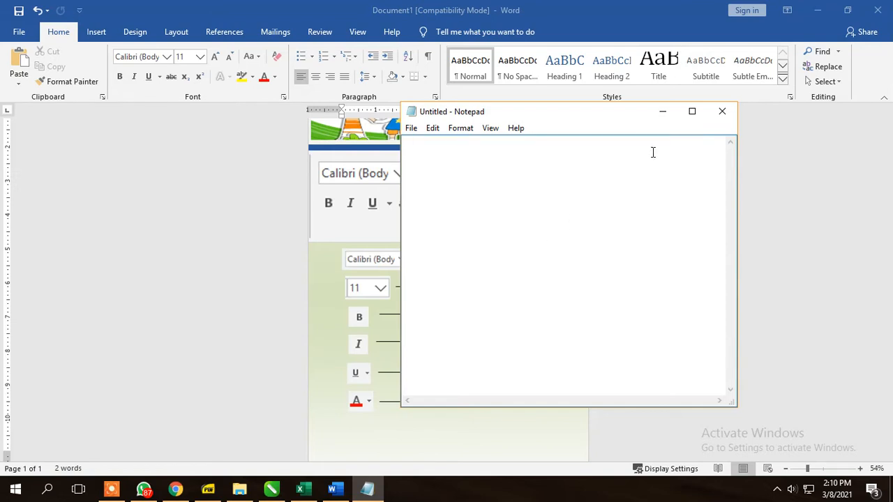
left_click(663, 111)
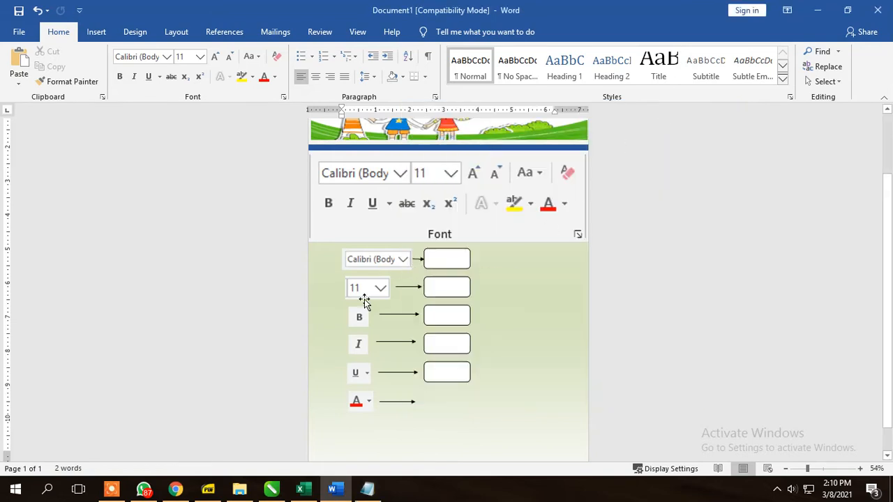
left_click(97, 32)
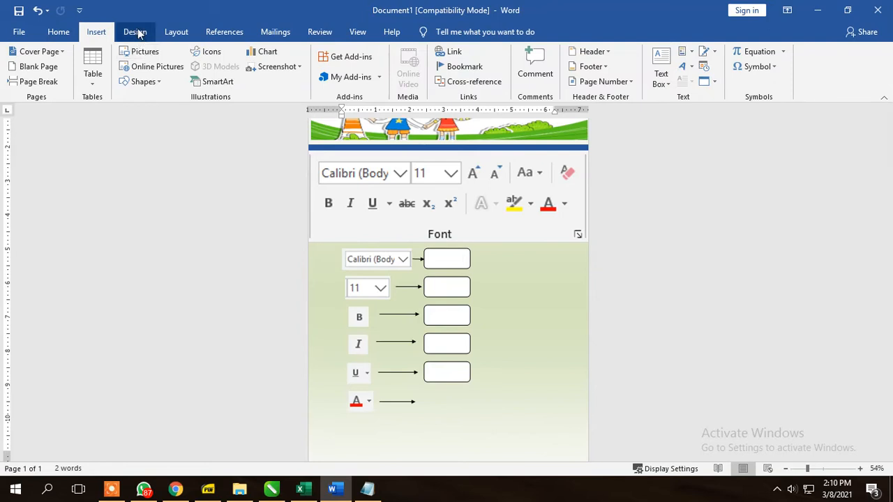
left_click(143, 82)
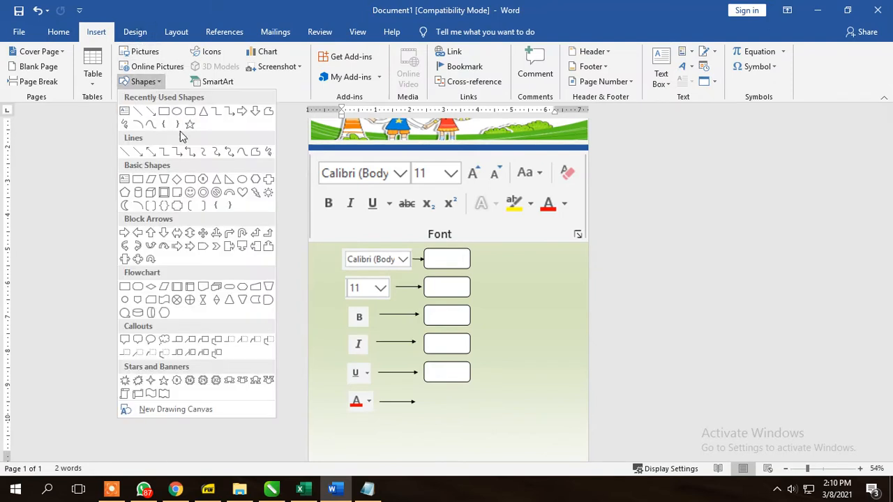
left_click(190, 113)
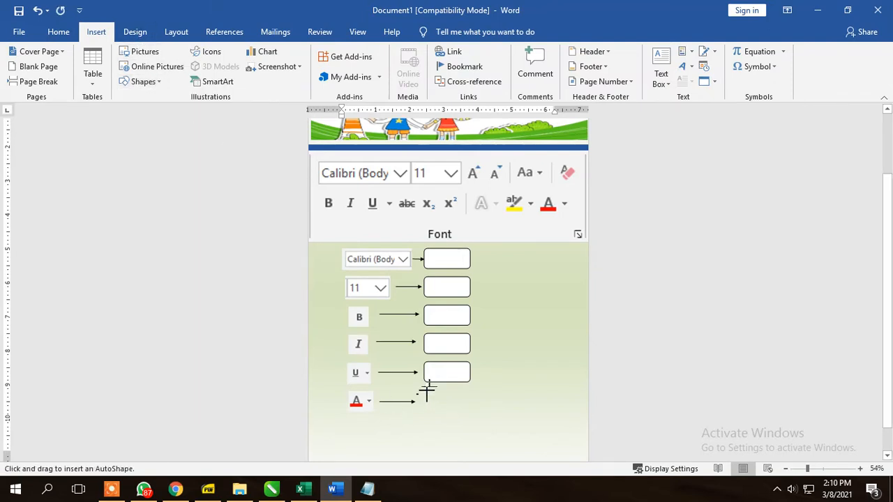
left_click(59, 32)
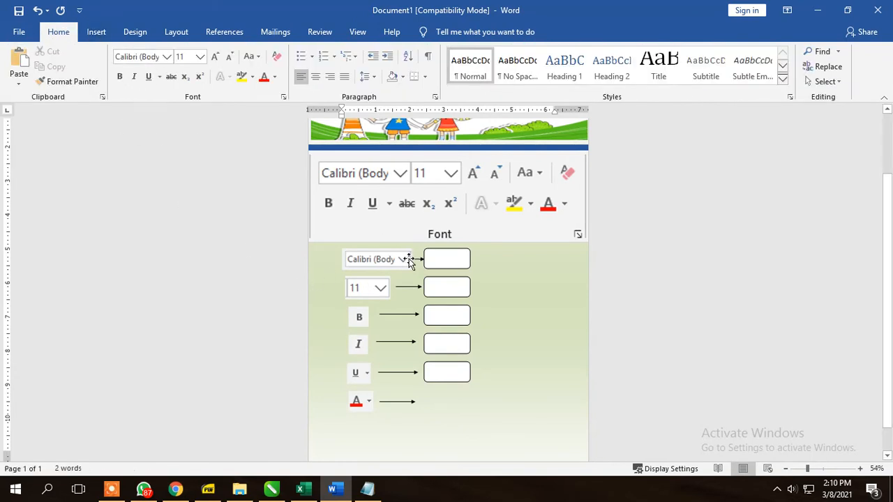
Duplicate the rounded box beside the underline icon and place the copy at the end of the font color icon's arrow
left_click(446, 266)
left_click(445, 375)
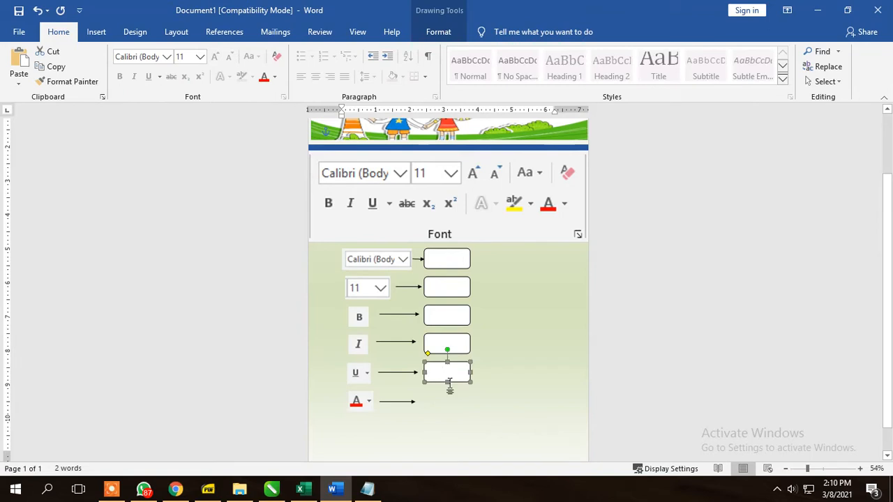
mouse_move(451, 390)
left_mouse_down()
mouse_move(454, 379)
mouse_move(443, 405)
mouse_move(452, 401)
left_mouse_up()
left_click(630, 437)
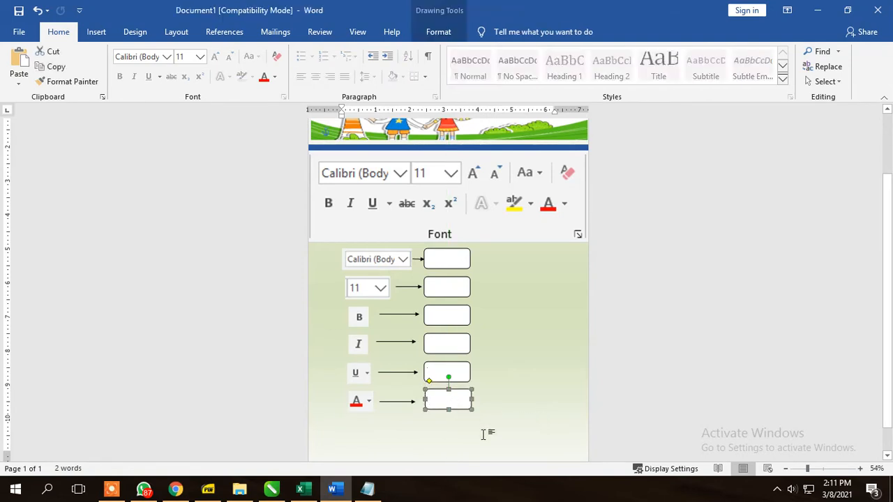
left_click(614, 433)
left_click(446, 259)
left_click(451, 295)
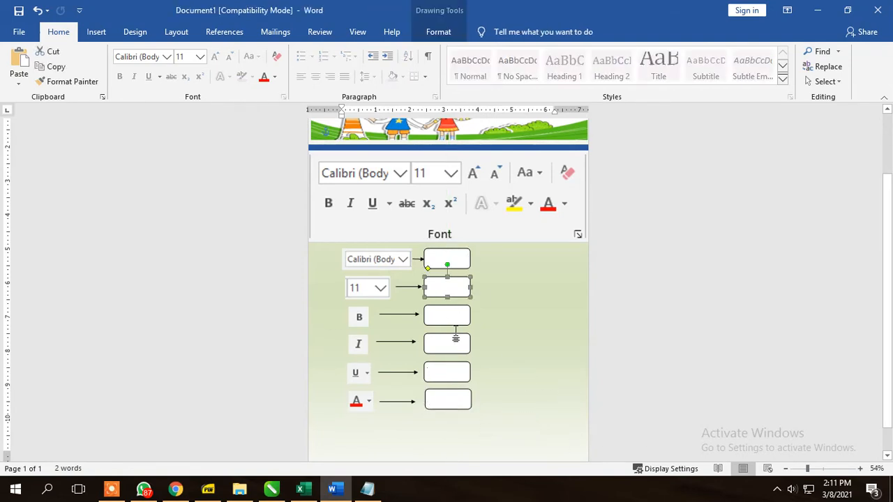
left_click(450, 260)
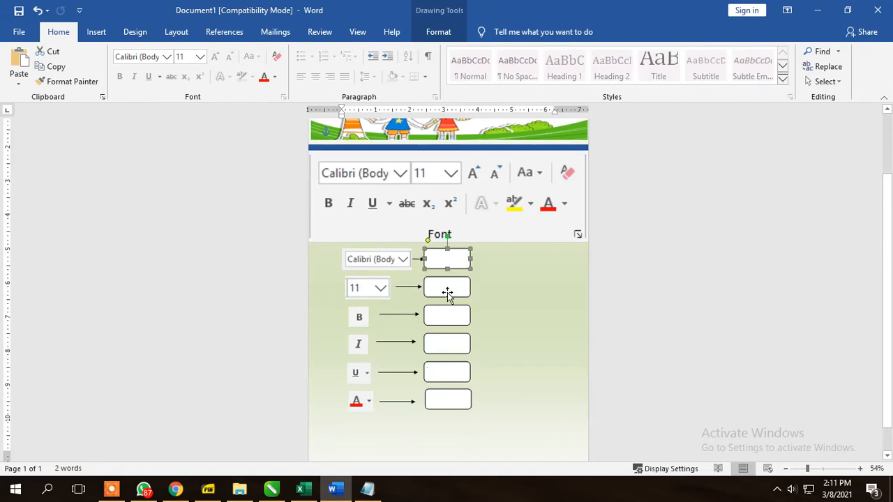
left_click(449, 293, "shift")
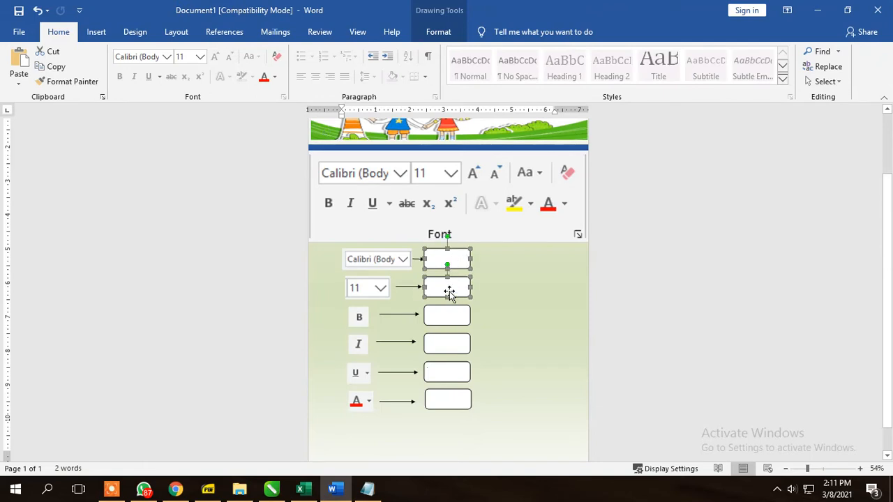
Align the empty boxes beside the underline and font color icons to a common horizontal center
left_click(455, 403)
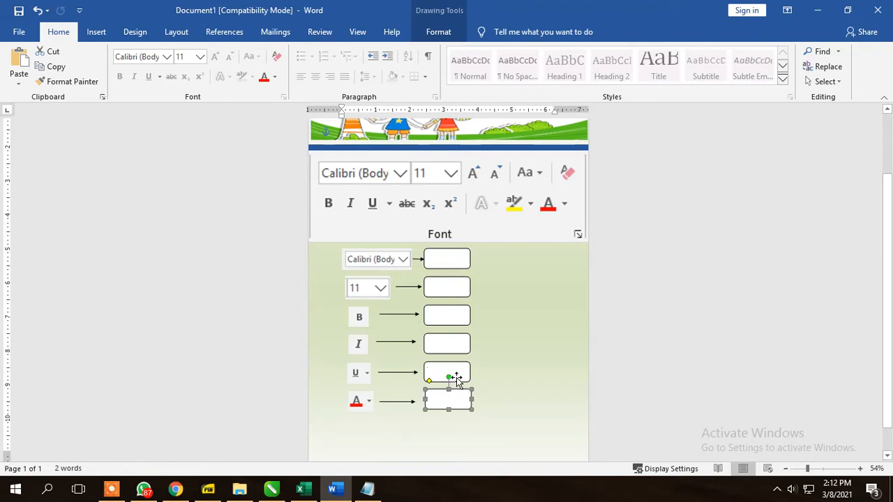
left_click(457, 379, "shift")
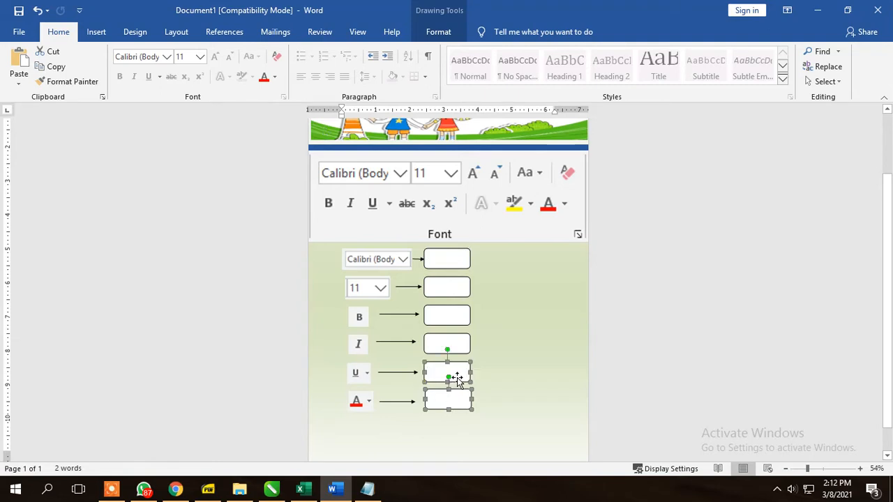
left_click(450, 32)
left_click(768, 56)
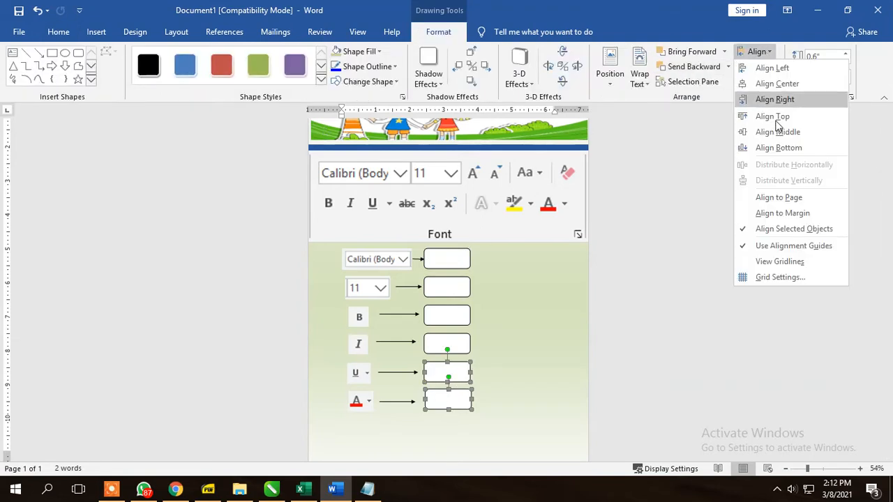
left_click(759, 86)
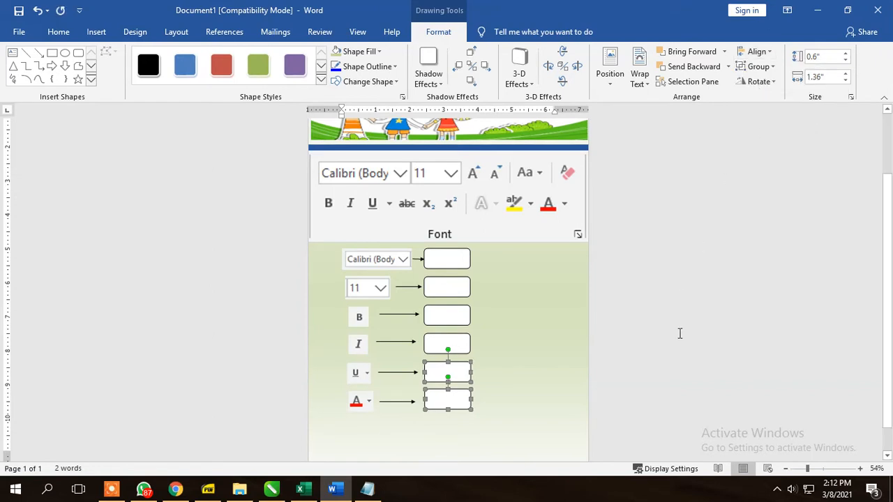
left_click(489, 428)
Duplicate all six rounded answer boxes together and place the copies as a second column near the page's right edge
left_click(467, 405)
left_click(452, 371, "shift")
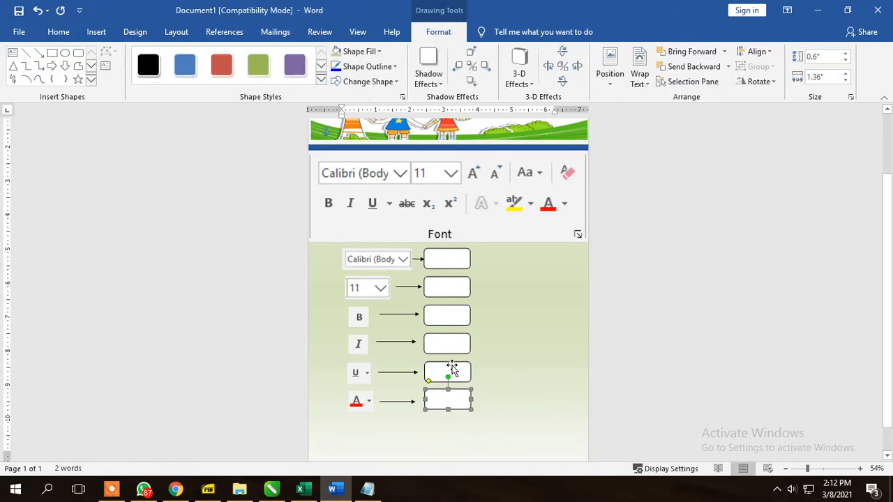
left_click(451, 343, "shift")
left_click(454, 314, "shift")
left_click(454, 287, "shift")
left_click(455, 261, "shift")
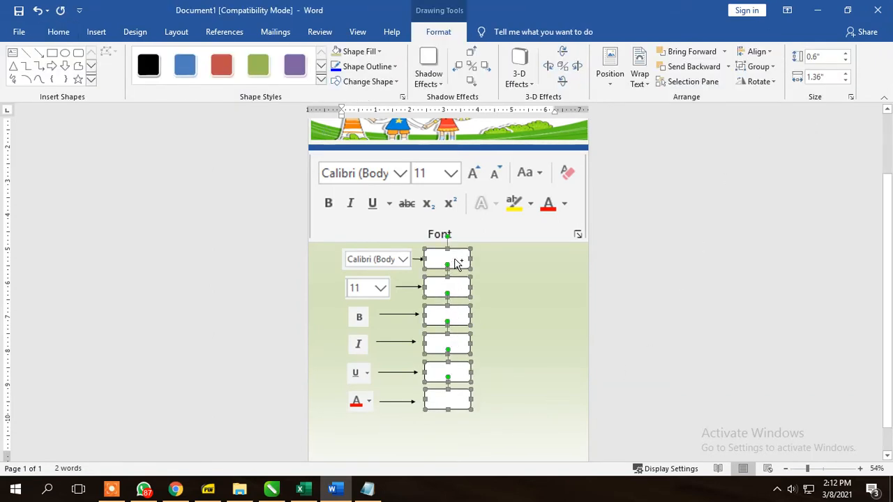
key("ctrl+d")
left_click_drag(454, 261, 550, 258)
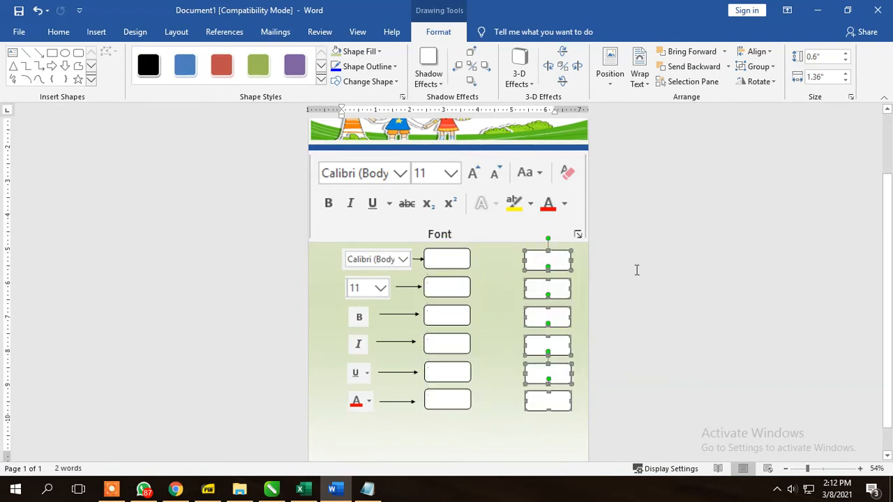
Add the text "bold" inside the first box of the duplicated column
left_click(550, 272)
left_click(550, 268)
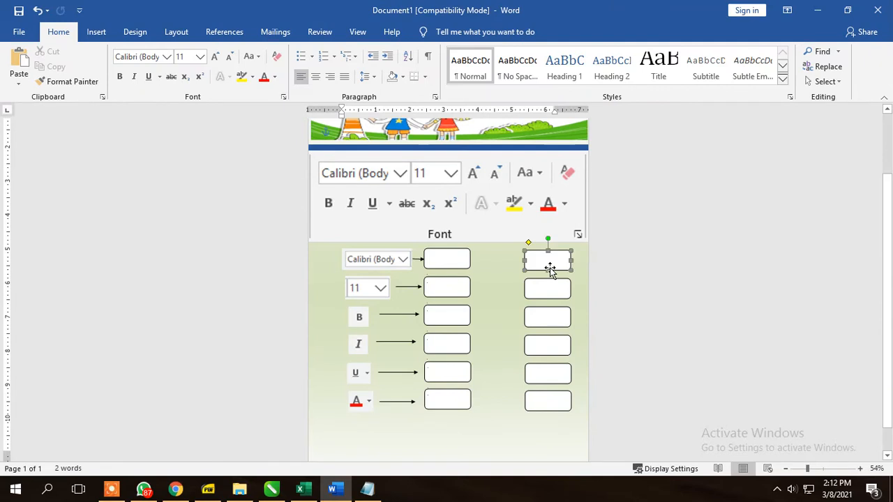
right_click(551, 261)
left_click(588, 336)
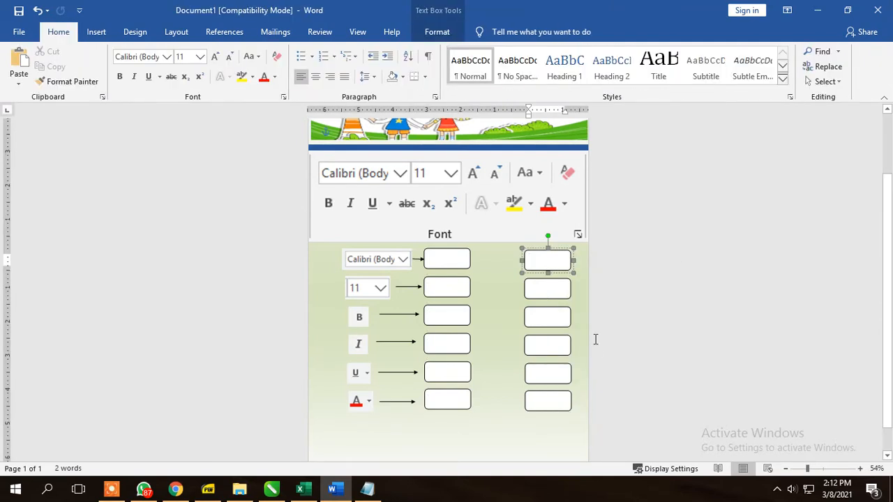
type("N")
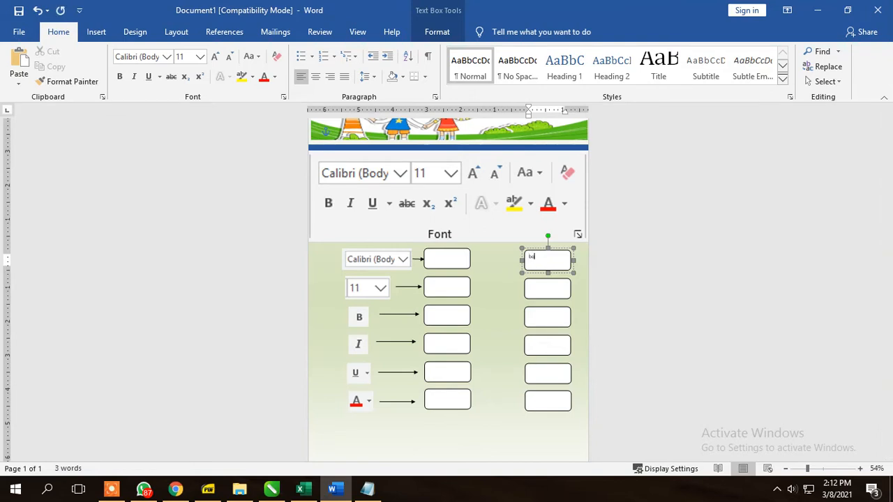
type("old")
Enlarge the first duplicated box's text to 22 pt and rewrite it in capitals as "BOLD"
key("ctrl+a")
key("ctrl+shift+period")
key("ctrl+shift+period")
key("ctrl+shift+period")
key("ctrl+shift+period")
key("ctrl+shift+period")
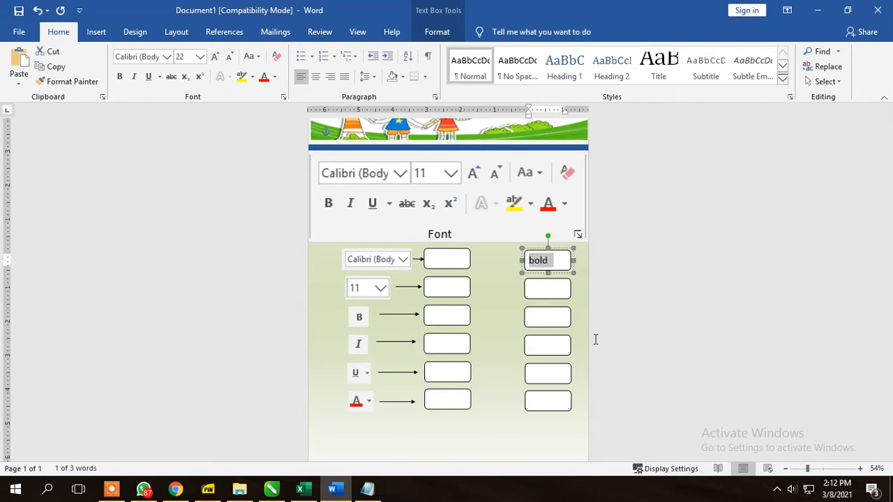
type("BOLD")
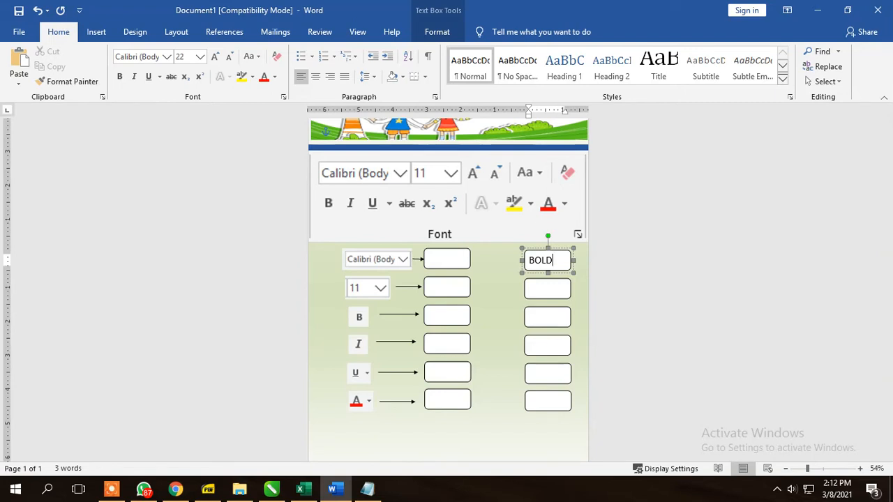
Copy the word "BOLD" in the first duplicated box, then make it bold and centered
key("ctrl+a")
key("ctrl+c")
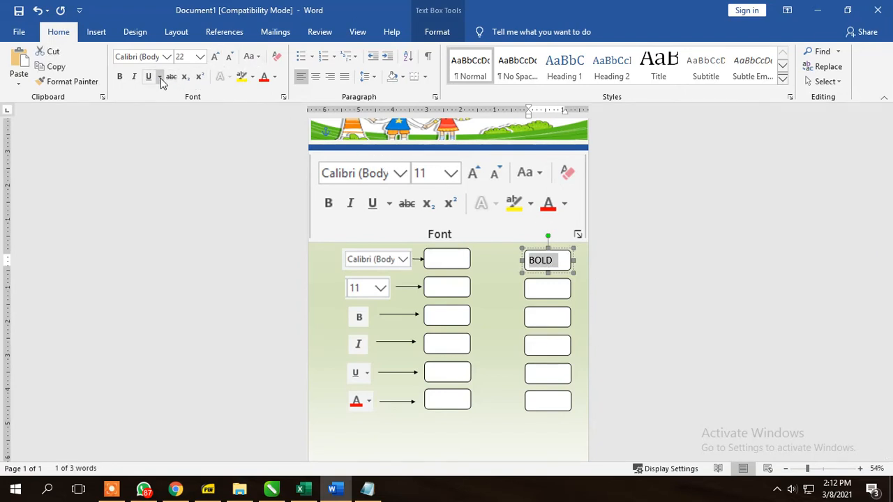
left_click(124, 76)
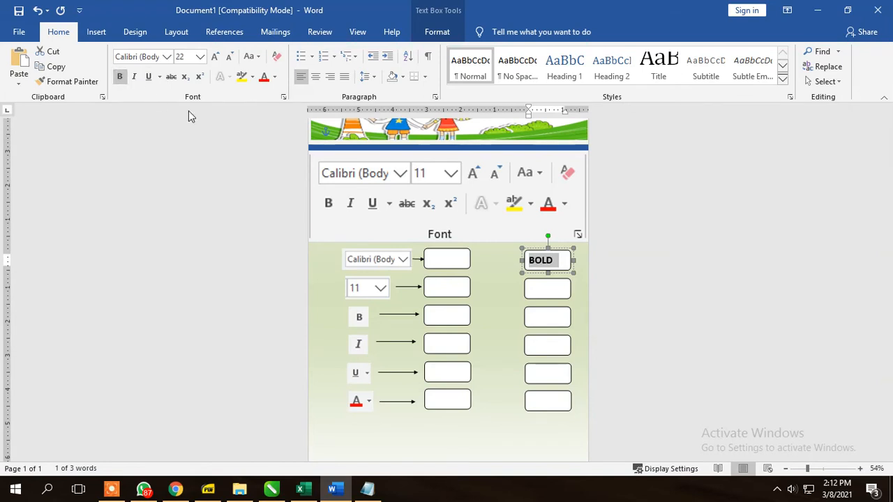
left_click(318, 81)
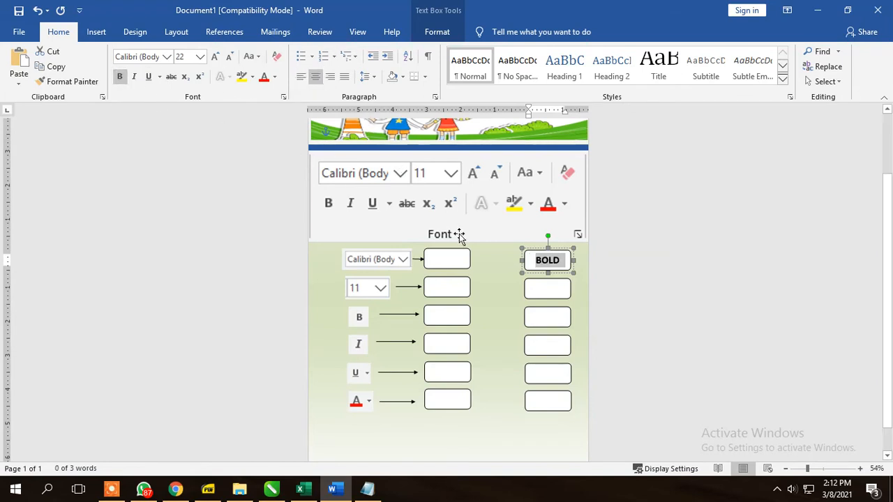
Enable text in the second duplicated box and paste the copied word "BOLD" into it
left_click(534, 291)
right_click(534, 287)
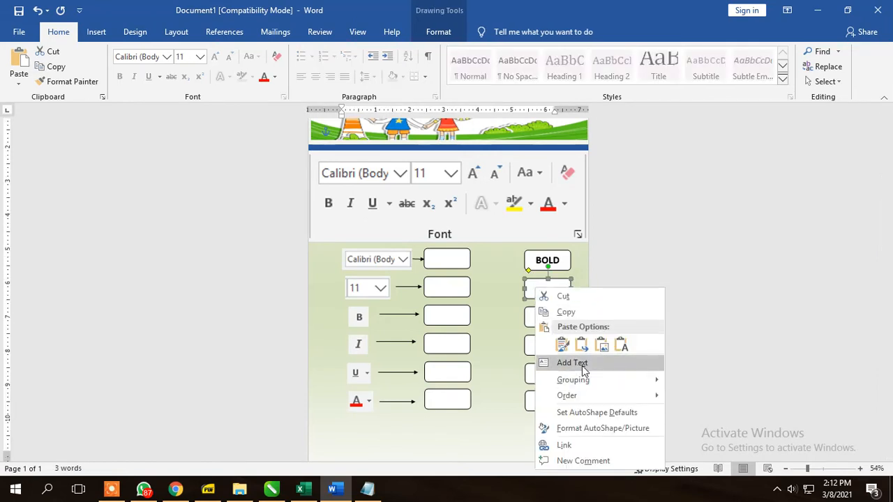
left_click(583, 364)
key("ctrl+v")
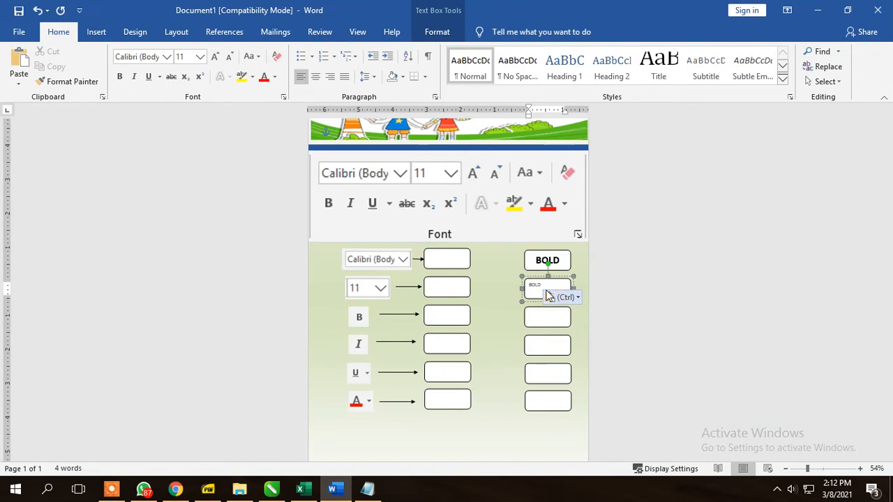
Format the pasted word in the second duplicated box as 24 pt, bold and centered
double_click(544, 290)
key("ctrl+shift+period")
key("ctrl+shift+period")
key("ctrl+shift+period")
key("ctrl+shift+period")
key("ctrl+shift+period")
key("ctrl+shift+period")
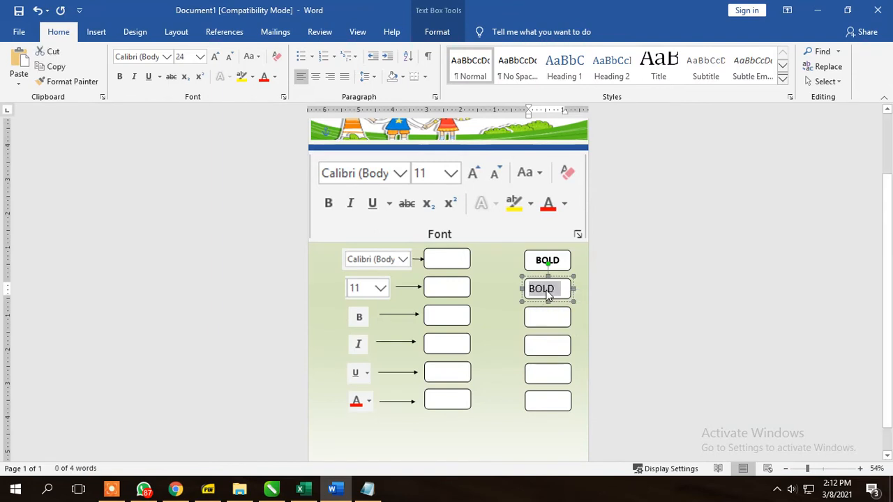
key("ctrl+b")
key("ctrl+e")
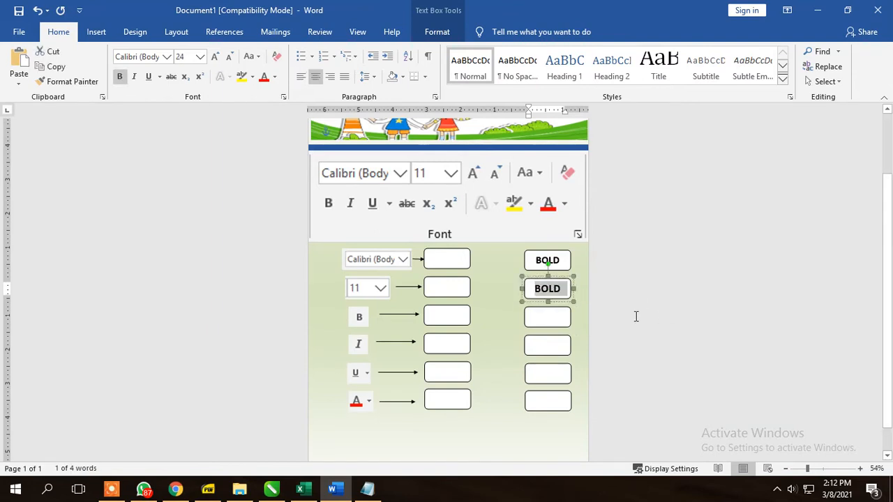
Replace the word in the second duplicated box with "Font Size"
double_click(555, 291)
type("foNT")
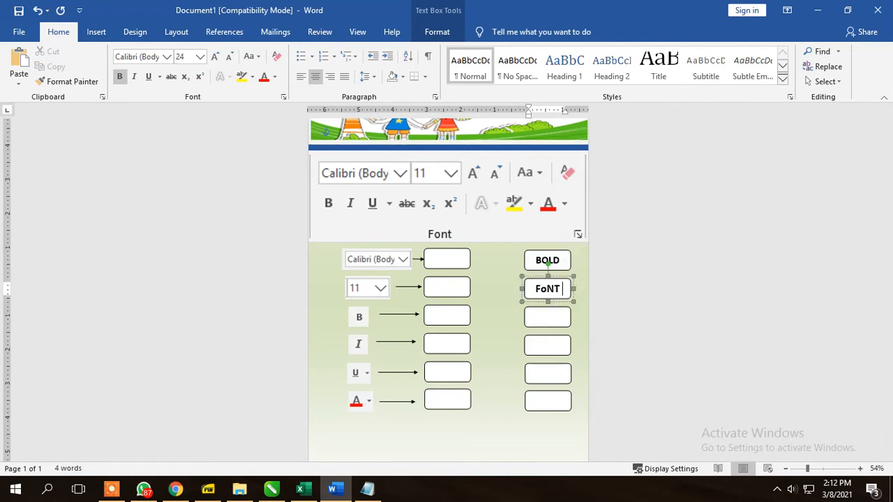
key("BackSpace")
key("BackSpace")
key("BackSpace")
type("NT")
key("BackSpace")
key("BackSpace")
type("NT")
key("BackSpace")
key("BackSpace")
key("BackSpace")
type("nt")
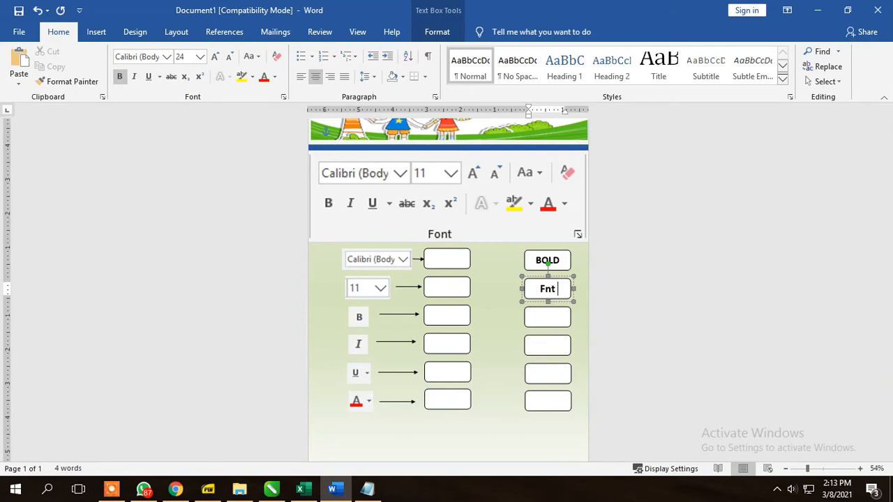
key("BackSpace")
type("ont Siz")
key("BackSpace")
key("BackSpace")
key("BackSpace")
key("BackSpace")
Reduce the "Font Size" label to 20 pt so it fits its box
double_click(562, 289)
key("ctrl+shift+comma")
key("ctrl+shift+comma")
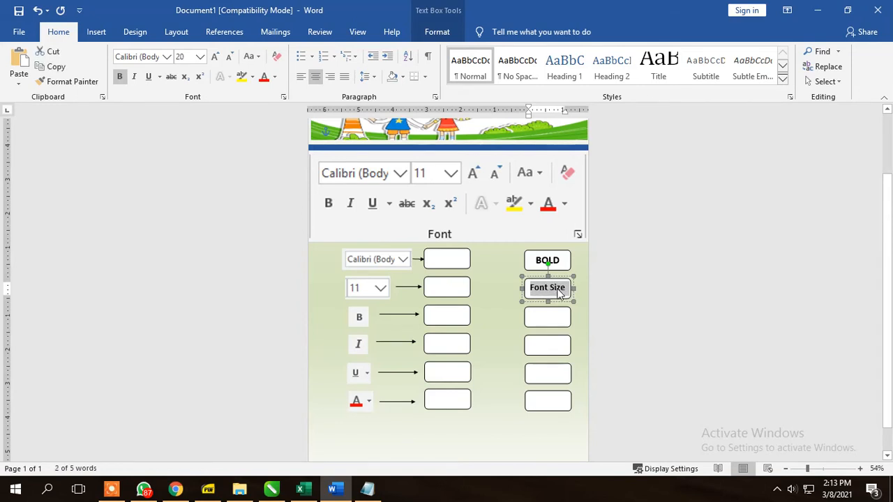
Add the text "Italic" inside the third box of the duplicated column
left_click(539, 318)
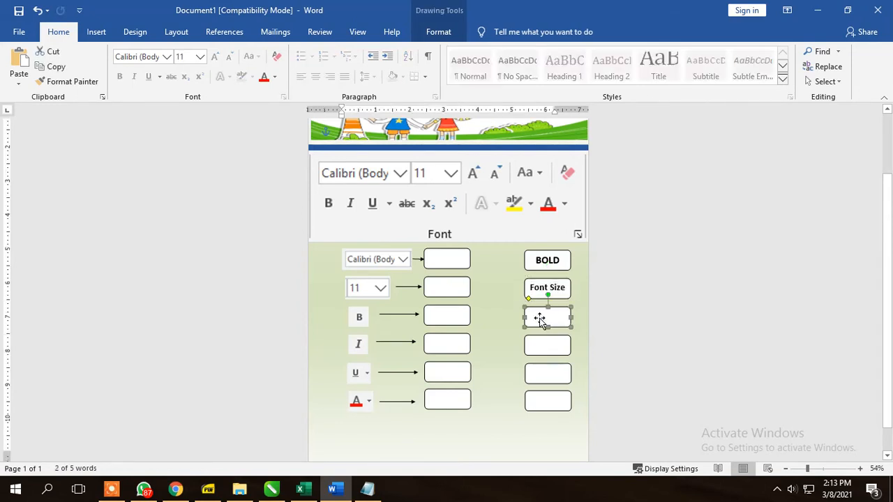
right_click(539, 318)
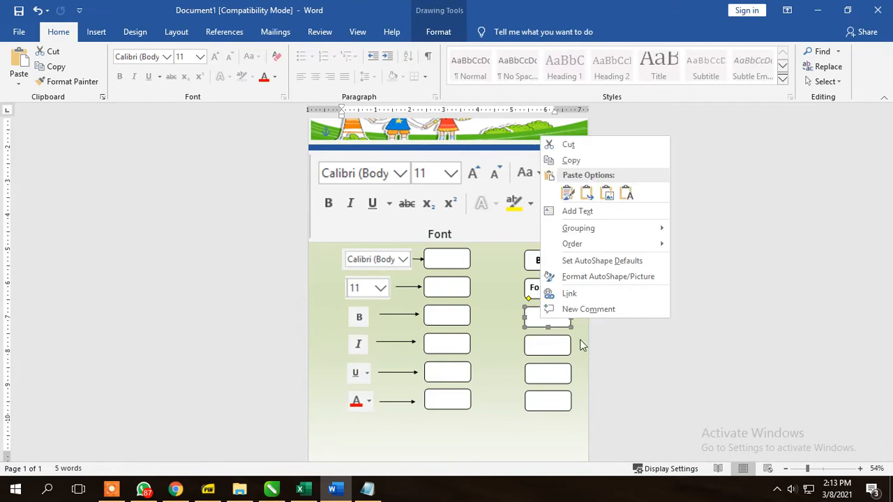
left_click(591, 211)
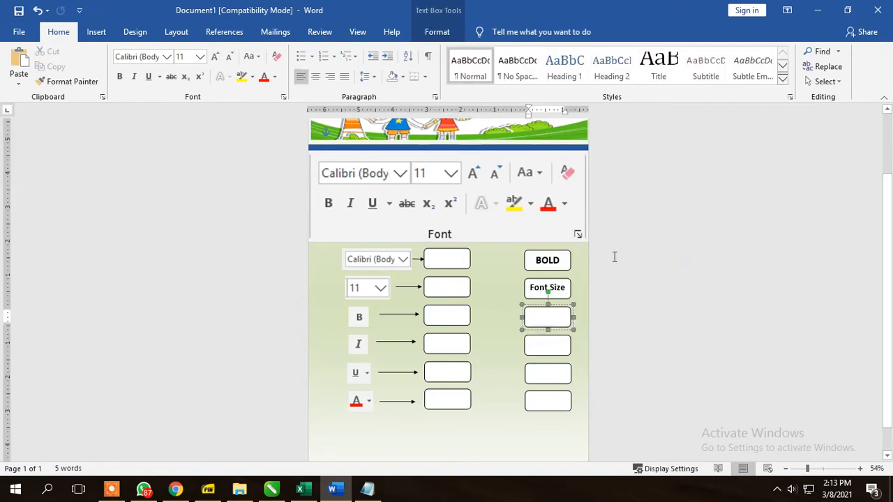
type("Italic")
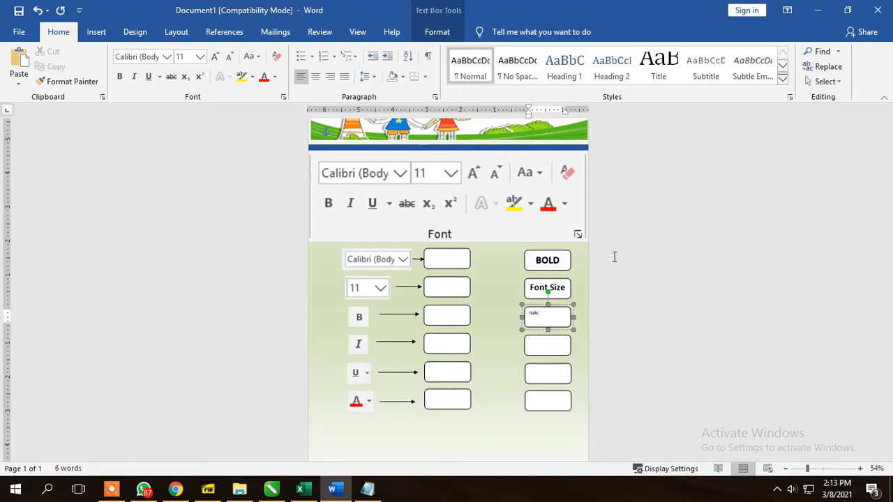
Enlarge the "Italic" label to 22 pt and center it in its box
key("ctrl+a")
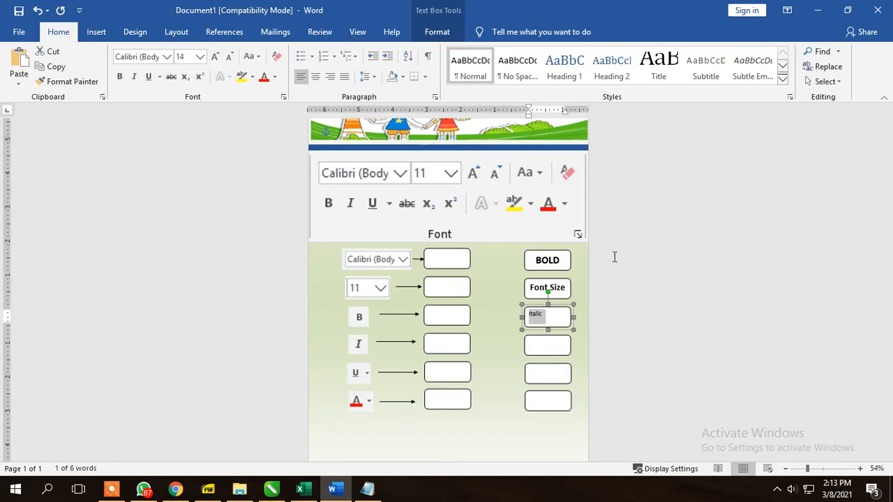
key("ctrl+shift+period")
key("ctrl+shift+period")
key("ctrl+shift+period")
key("ctrl+shift+period")
key("ctrl+shift+period")
key("ctrl+e")
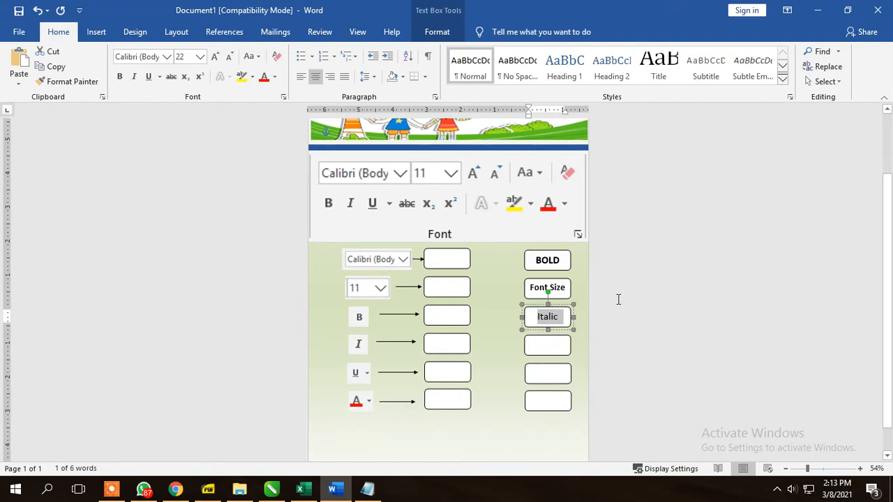
Add the centered, bold 16 pt text "Underline" inside the fourth box of the duplicated column
left_click(544, 349)
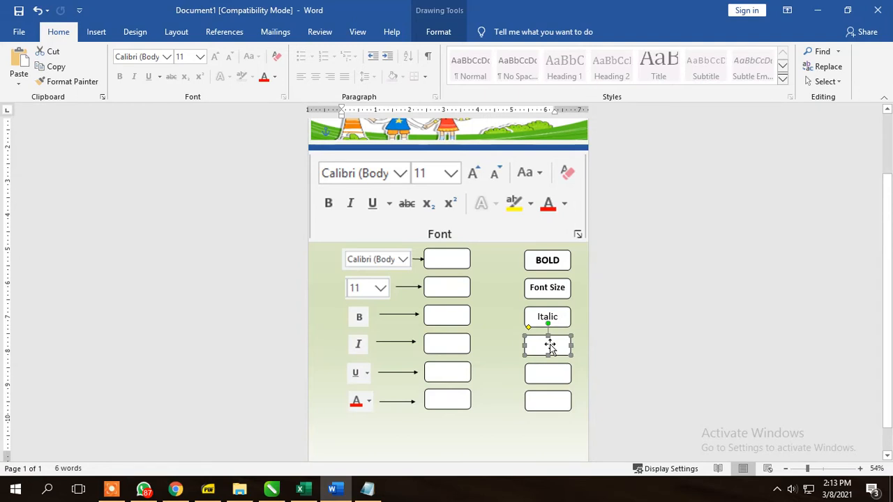
right_click(549, 347)
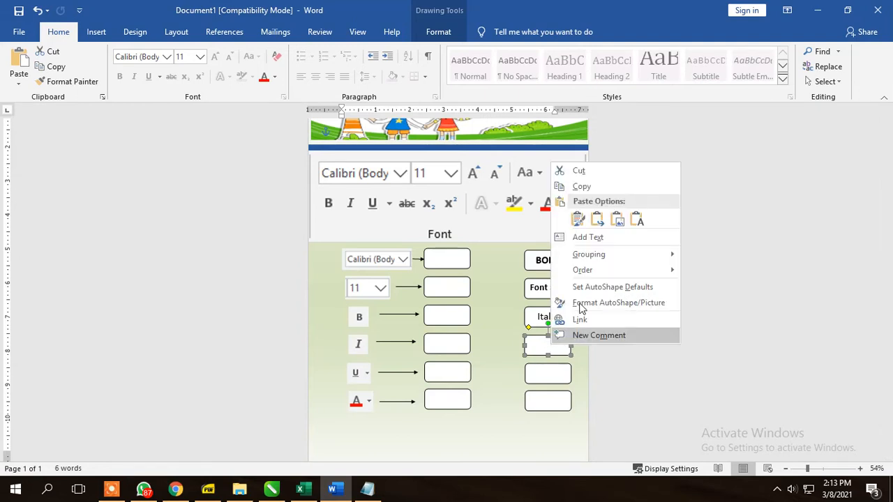
left_click(589, 238)
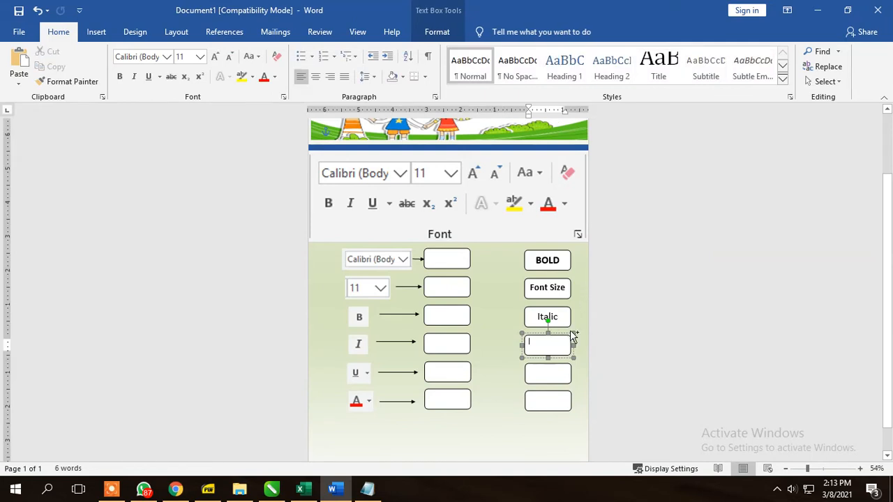
key("ctrl+z")
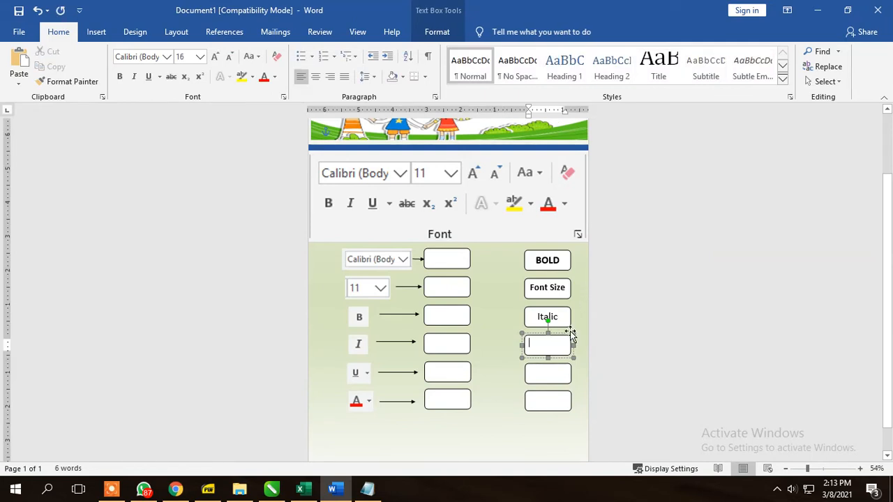
type("U")
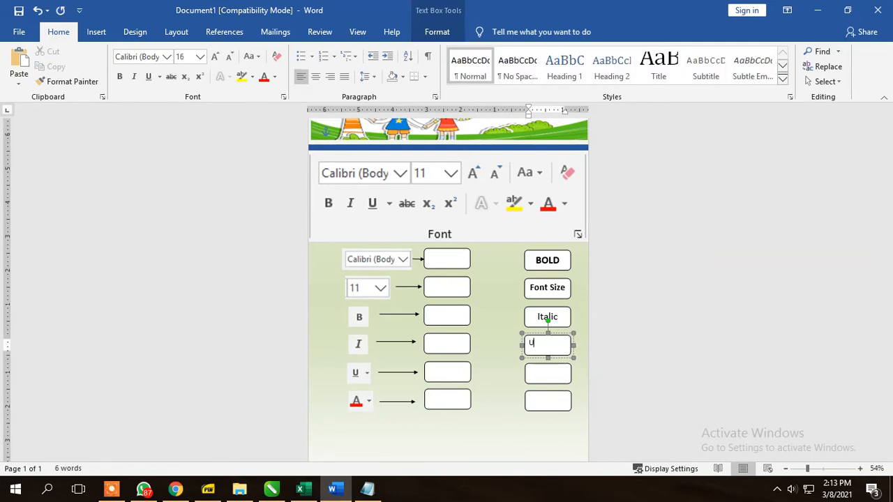
type("nderline")
key("ctrl+e")
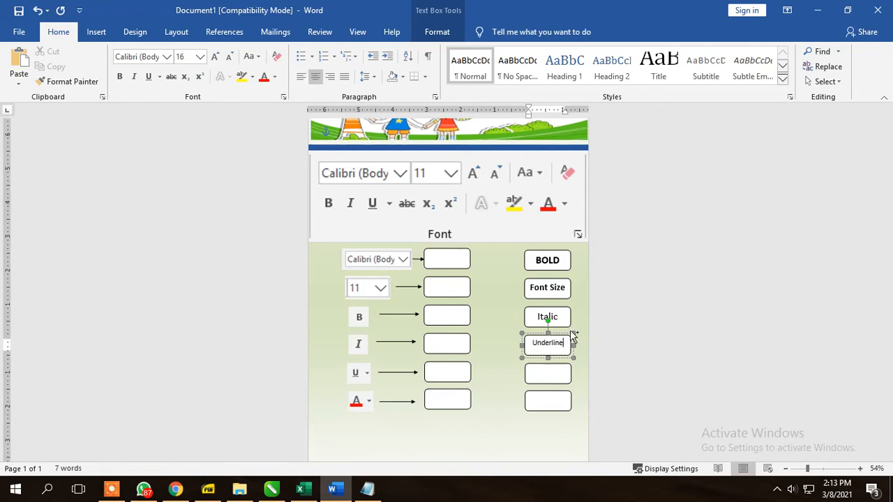
key("ctrl+a")
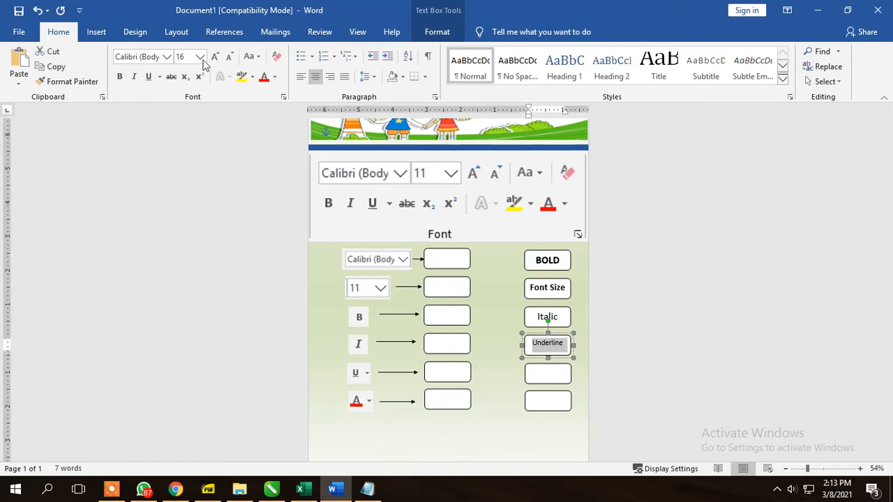
left_click(119, 77)
Add the text "Font" at 16 pt inside the fifth box of the duplicated column
left_click(545, 377)
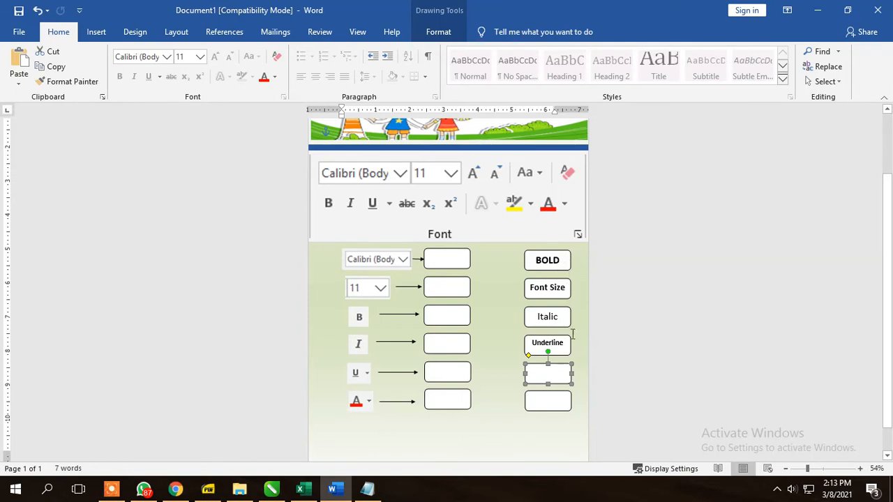
right_click(551, 373)
left_click(604, 267)
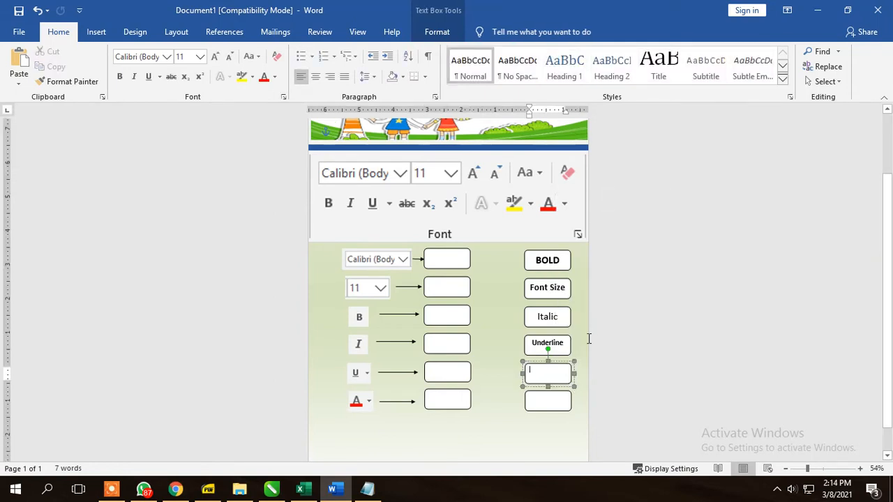
key("ctrl+shift+period")
key("ctrl+shift+period")
key("ctrl+shift+period")
type("Font")
Enlarge the "Font" label to 22 pt and center it in its box
key("shift+Home")
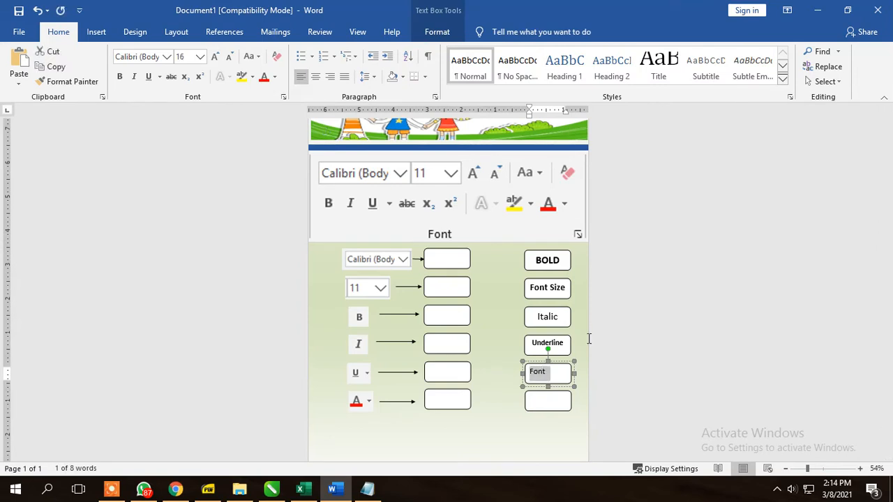
key("ctrl+shift+period")
key("ctrl+shift+period")
key("ctrl+shift+period")
key("ctrl+e")
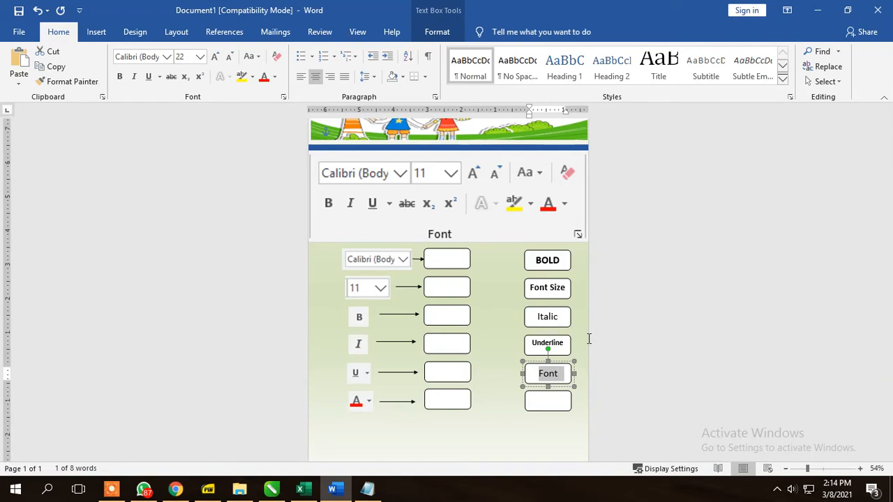
Add the text "Font Color" inside the sixth box of the duplicated column
left_click(549, 402)
right_click(548, 408)
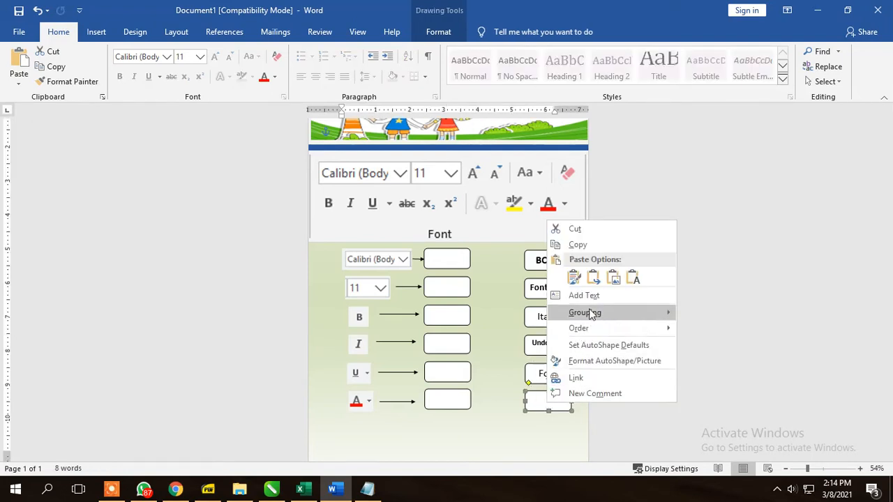
left_click(593, 299)
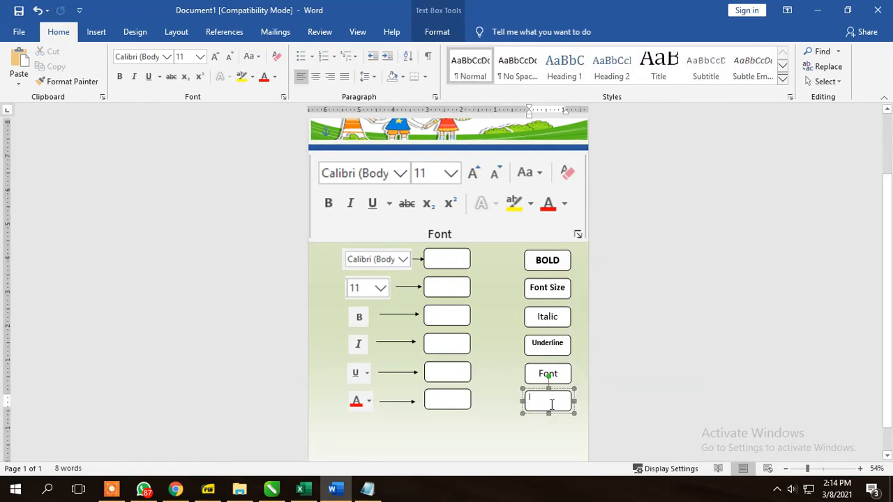
type("Fo")
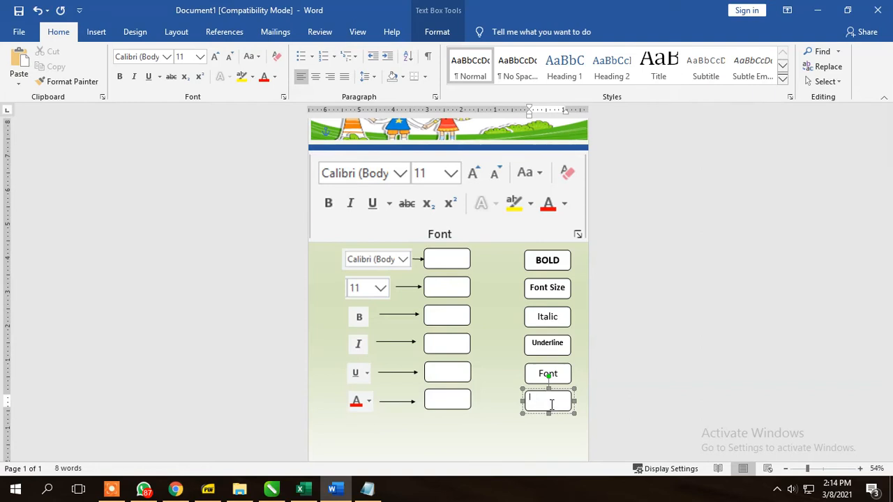
type("nt Col")
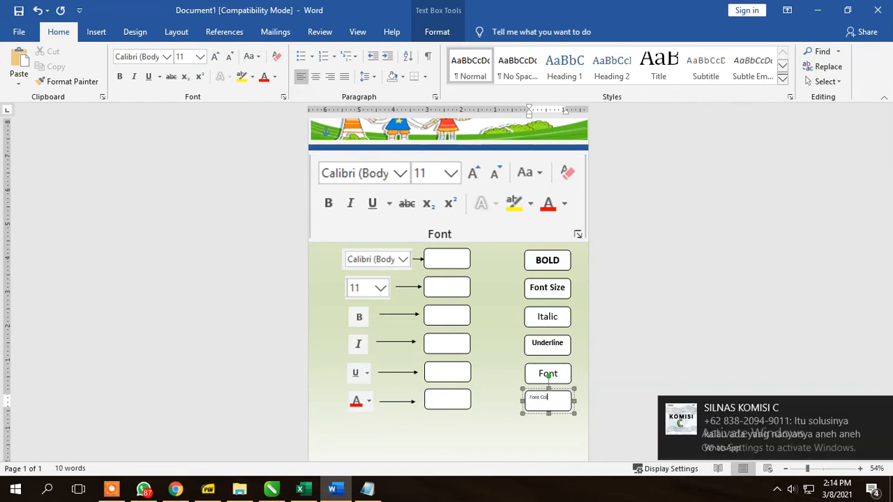
Format the "Font Color" label as 18 pt bold, centered in its box
triple_click(551, 404)
key("ctrl+shift+period")
key("ctrl+shift+period")
key("ctrl+shift+period")
key("ctrl+shift+period")
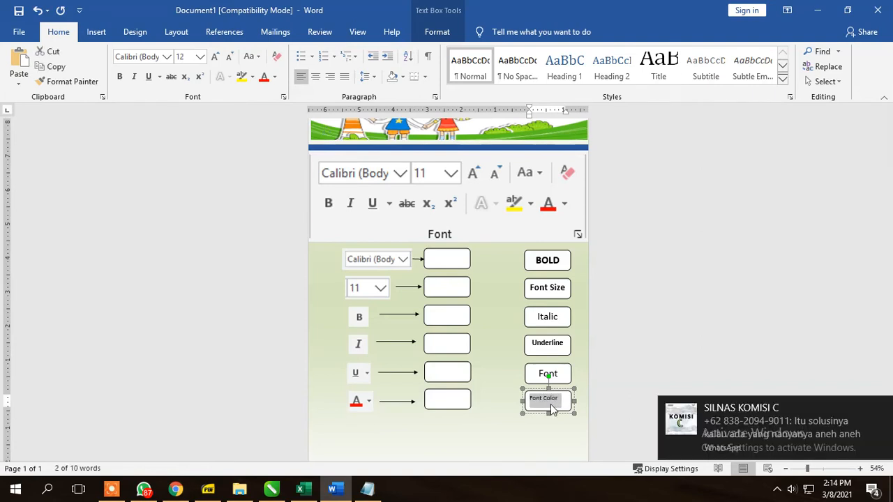
key("ctrl+shift+period")
key("ctrl+shift+comma")
key("ctrl+b")
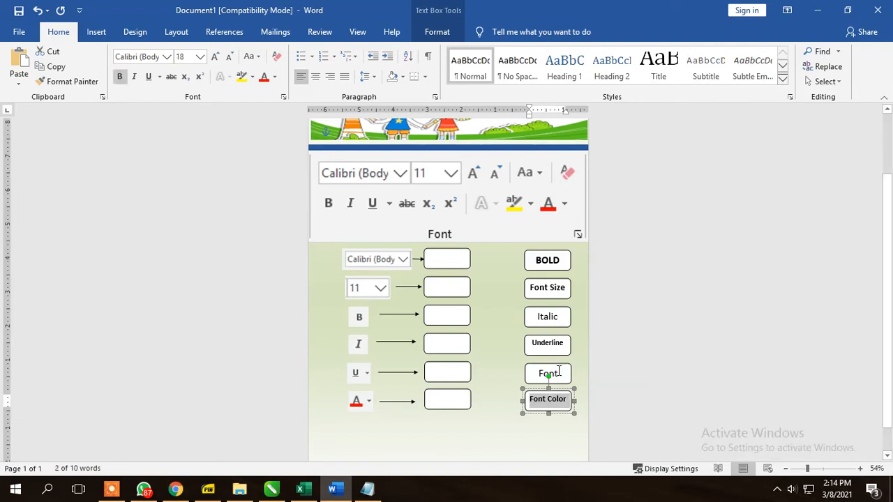
left_click(624, 373)
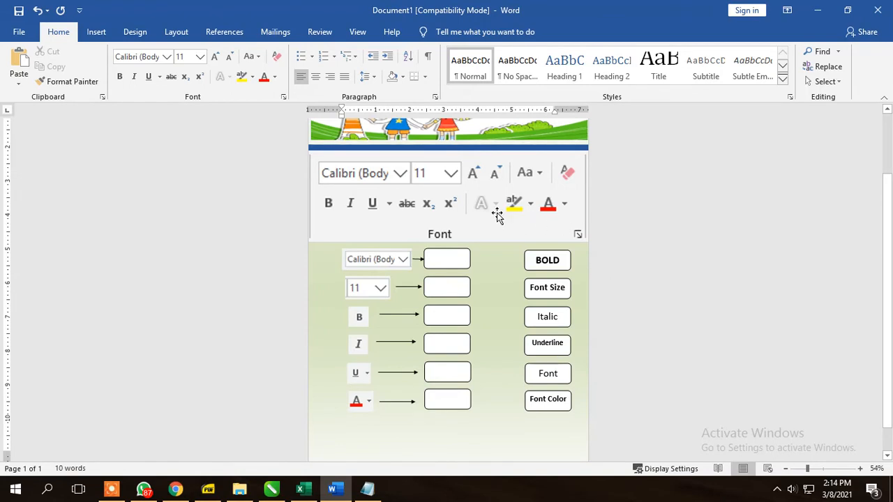
Write the note "Save As Image" in Notepad, clear it and return to the Word worksheet
scroll(498, 215, "down", 2)
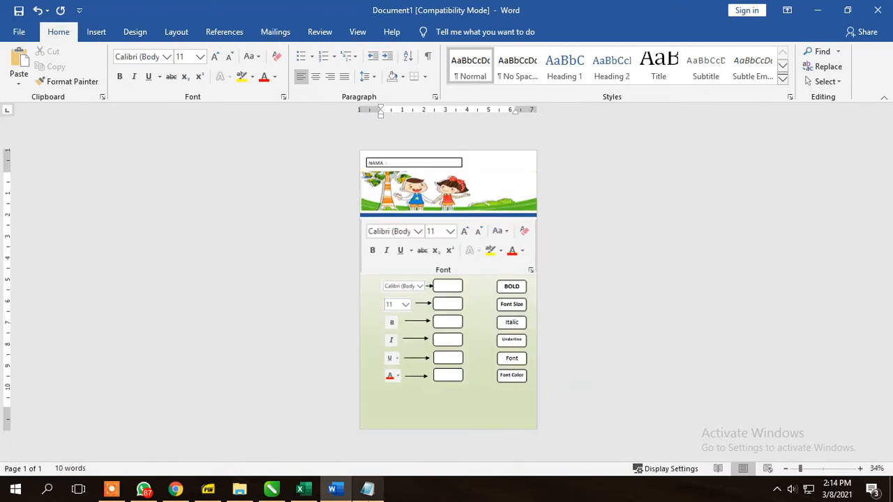
left_click(366, 489)
type("Save ")
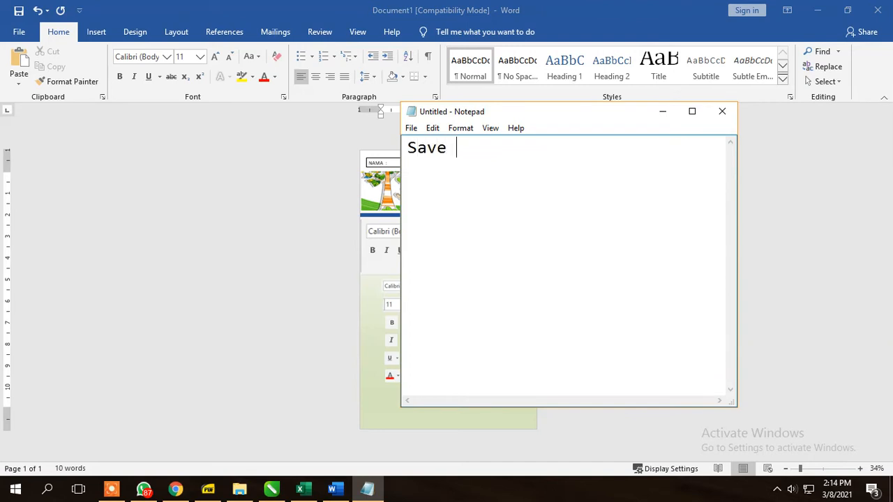
type("As Image")
key("ctrl+a")
key("BackSpace")
left_click(260, 291)
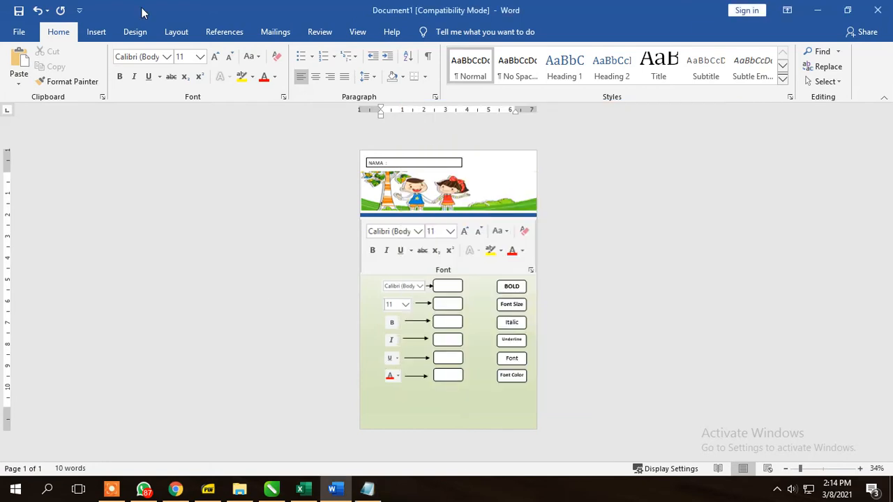
Examine the export options and the available Save As file types, including PDF, and return to the worksheet without saving
left_click(21, 31)
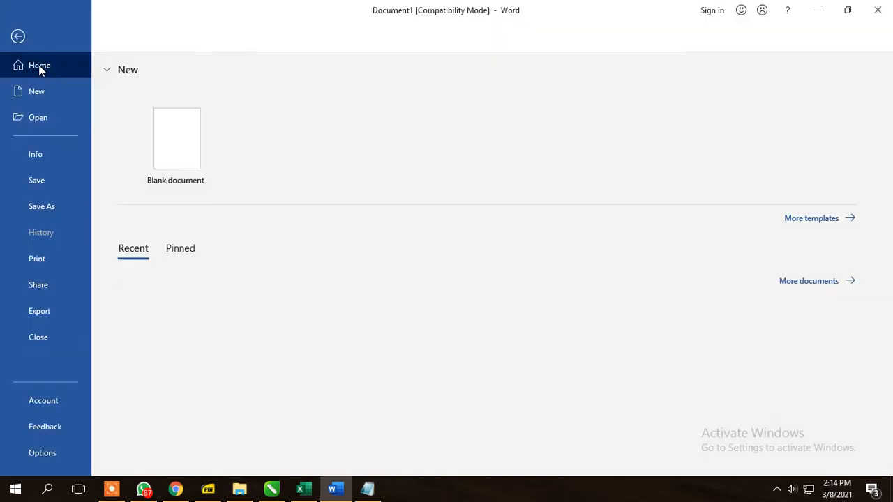
left_click(52, 315)
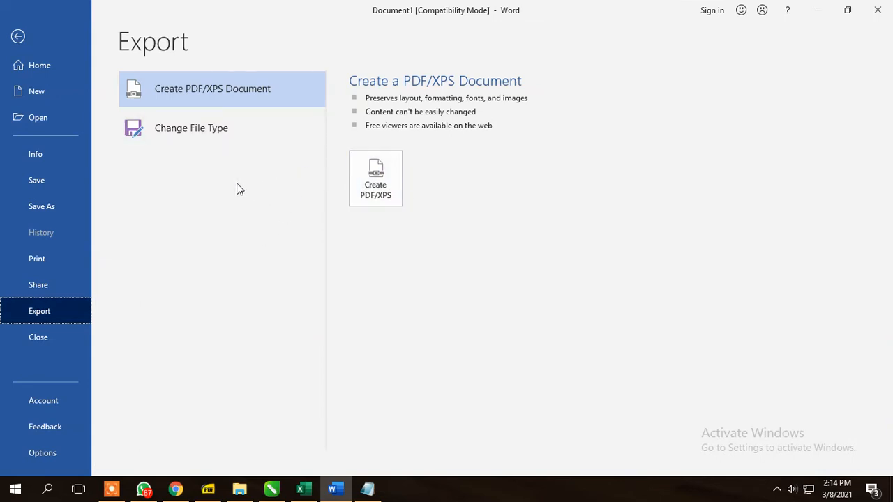
left_click(49, 206)
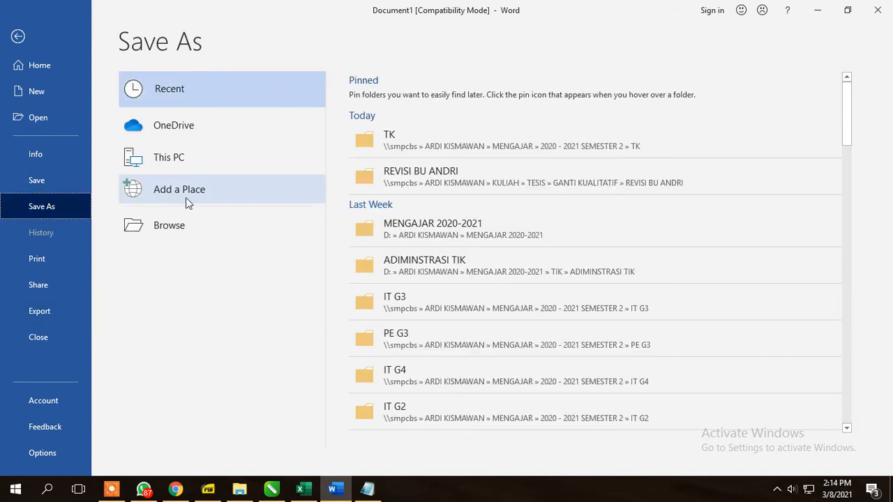
left_click(194, 236)
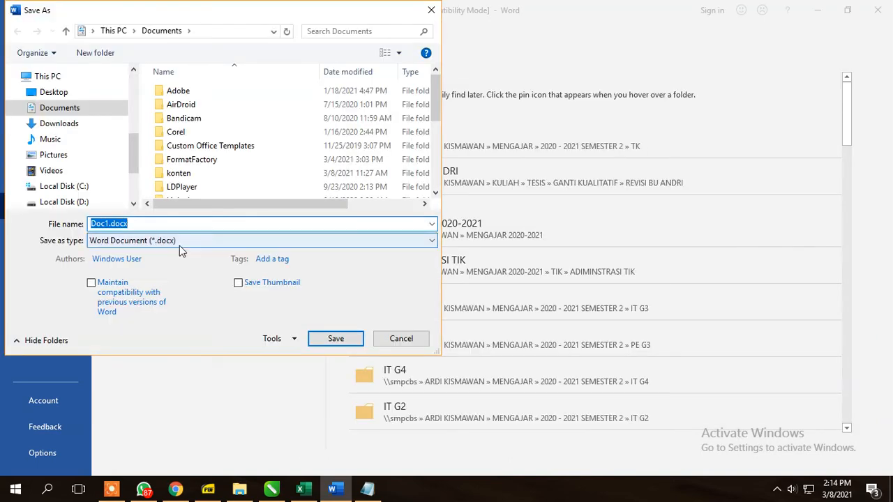
left_click(180, 242)
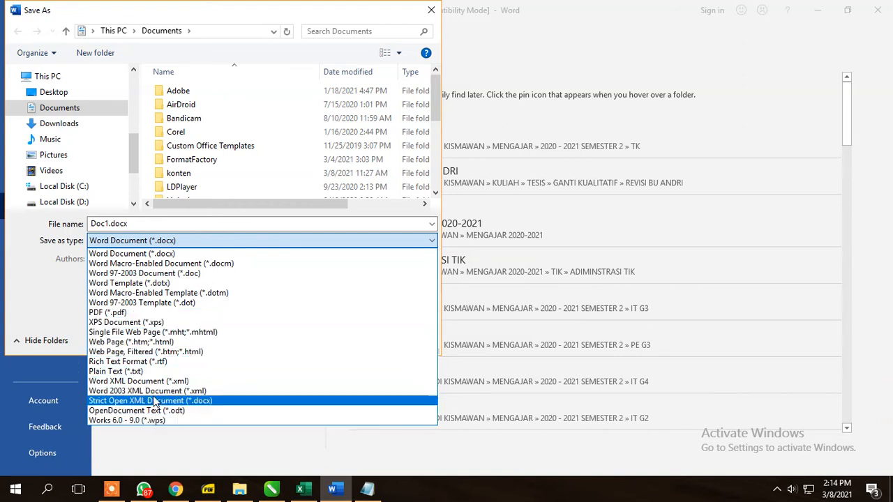
left_click(174, 311)
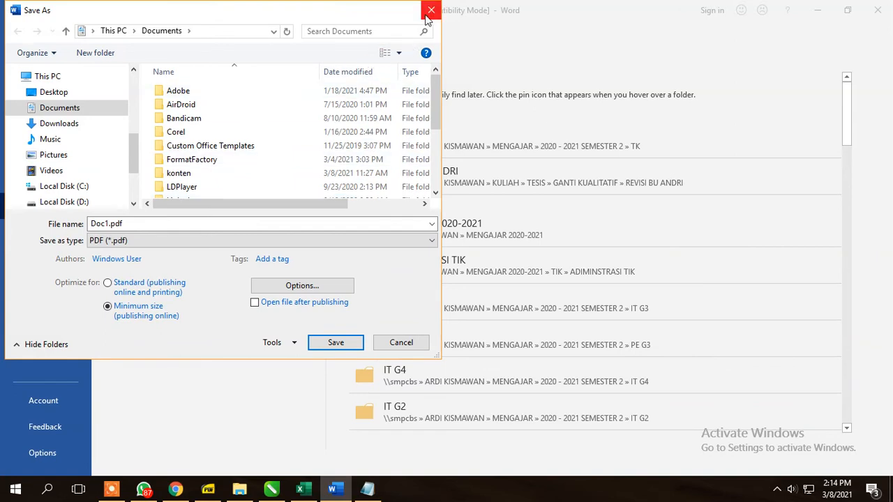
left_click(148, 224)
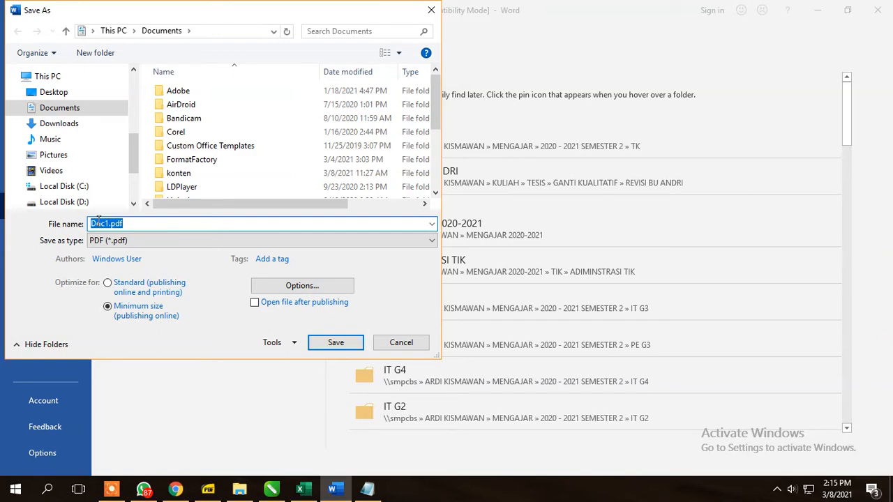
left_click(431, 9)
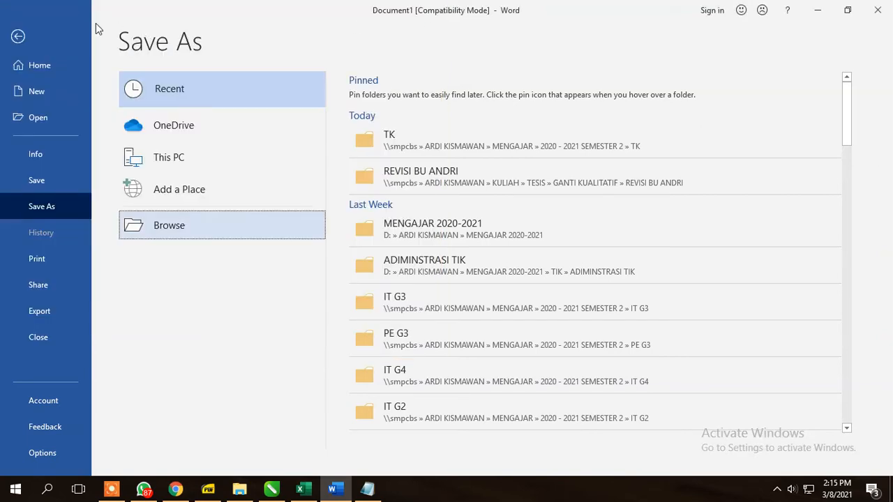
left_click(25, 46)
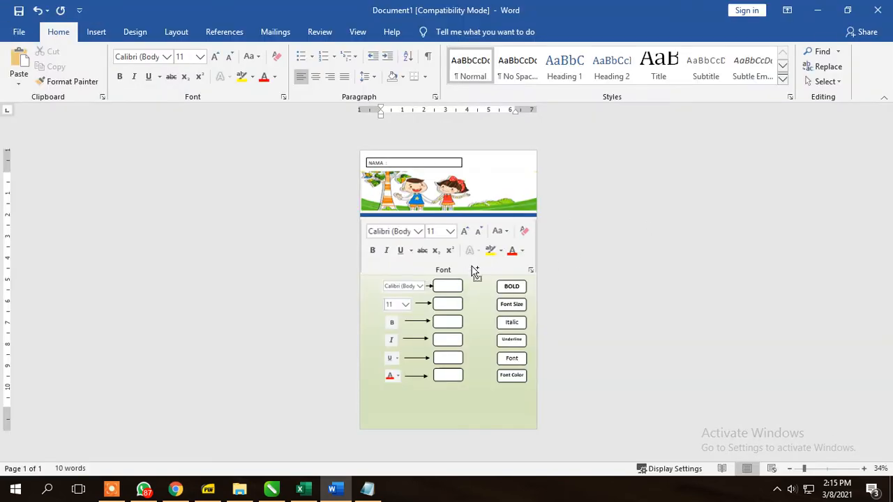
Collapse the ribbon and show the worksheet at 54% zoom from the name box to the last answer row
scroll(474, 271, "up", 2, "ctrl")
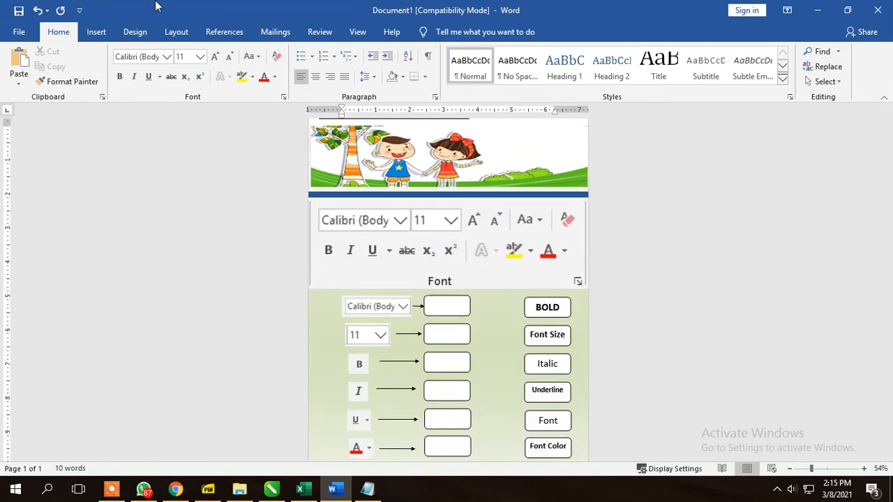
double_click(50, 33)
scroll(370, 115, "up", 1)
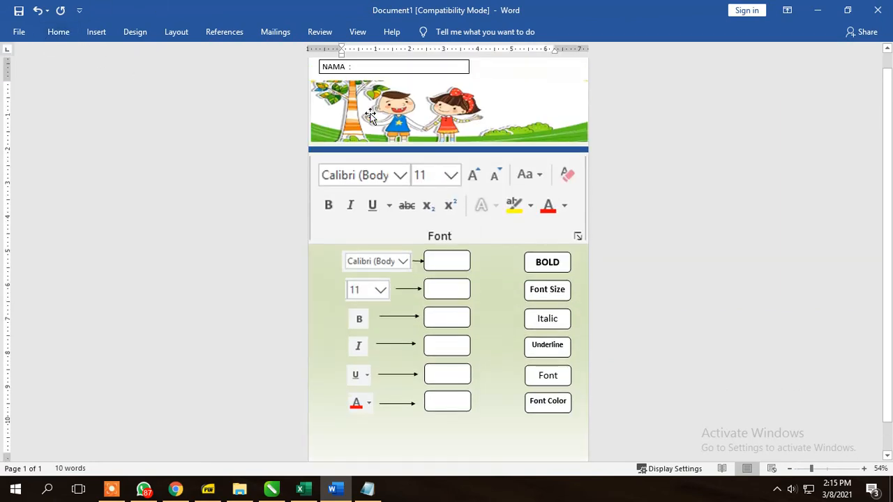
scroll(370, 115, "up", 1)
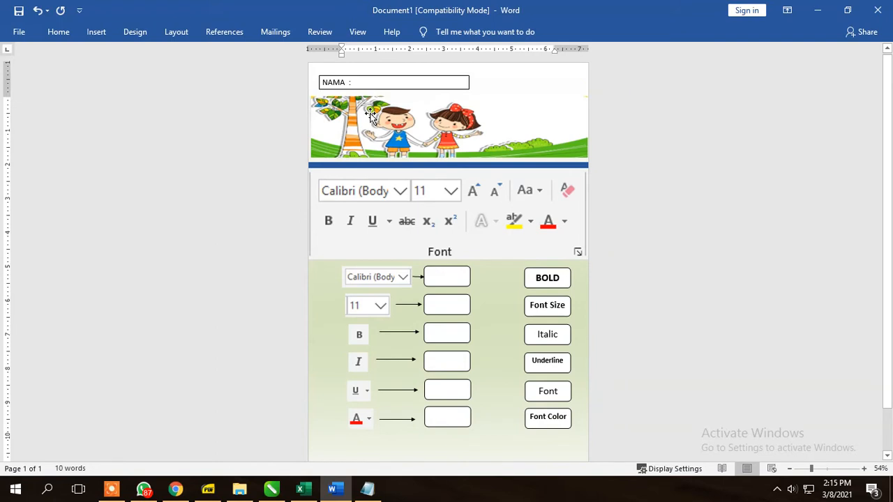
Write the note "Screenshoot" in Notepad, clear it and return to the Word worksheet
left_click(367, 489)
type("Scree")
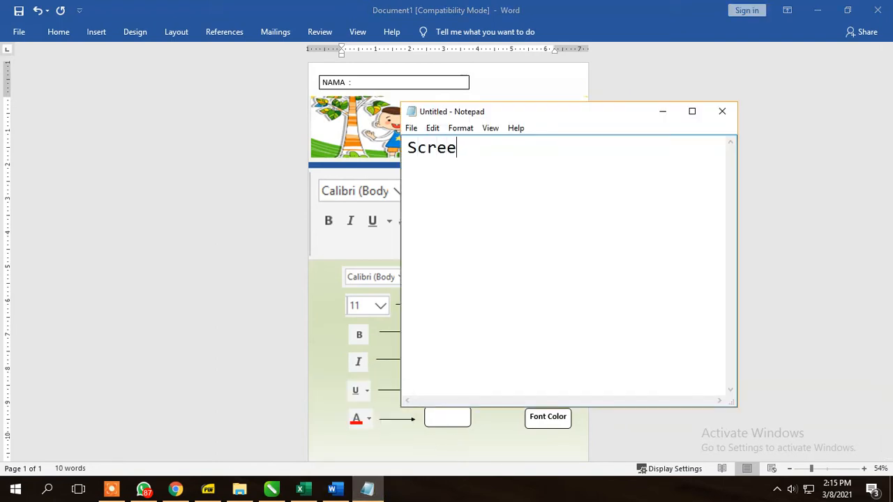
type("nshoot")
key("ctrl+a")
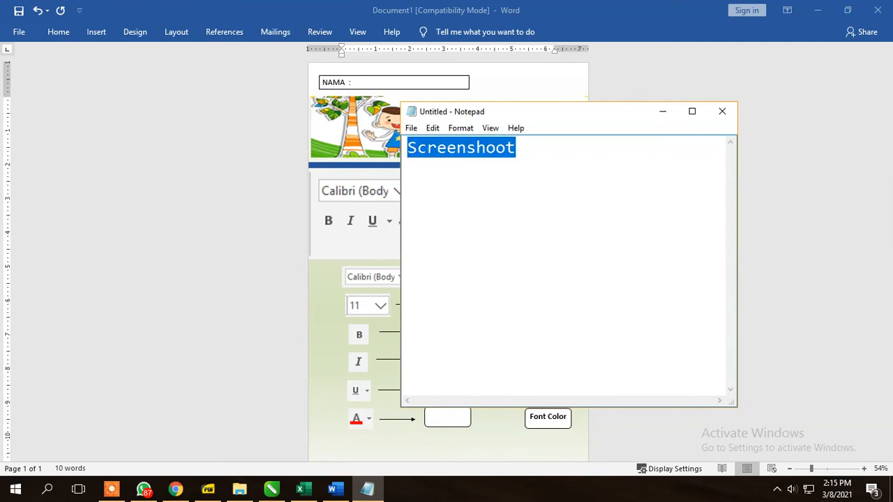
key("BackSpace")
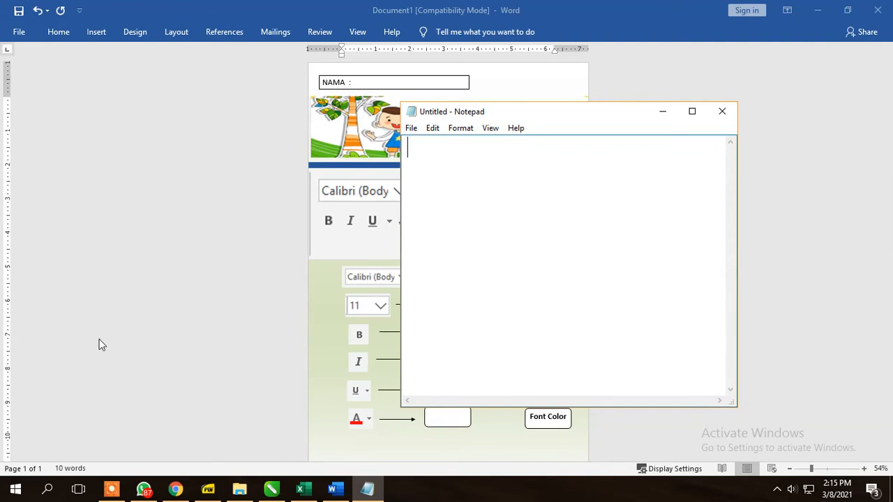
left_click(99, 339)
Capture a screenshot of the whole worksheet page, from its upper edge to below the last answer row, and copy it to the clipboard
key("Print")
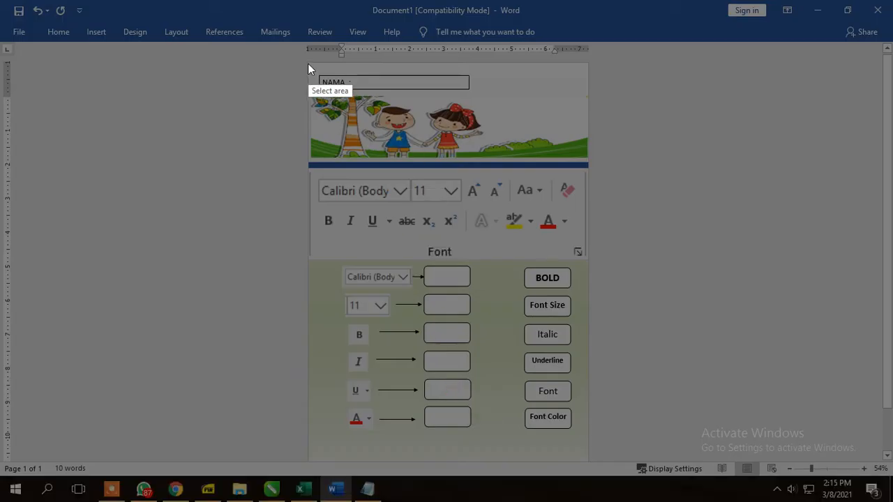
left_click_drag(307, 63, 590, 460)
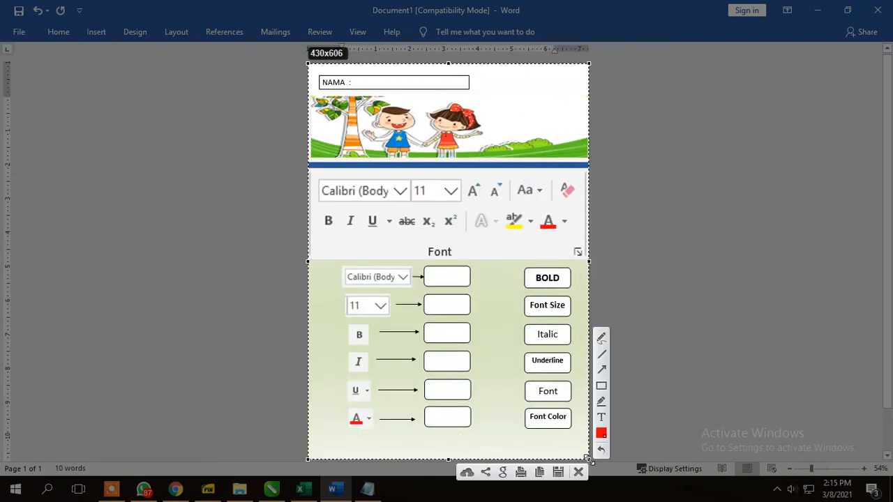
key("ctrl+c")
Create a new blank document and set its page orientation to Portrait
key("ctrl+n")
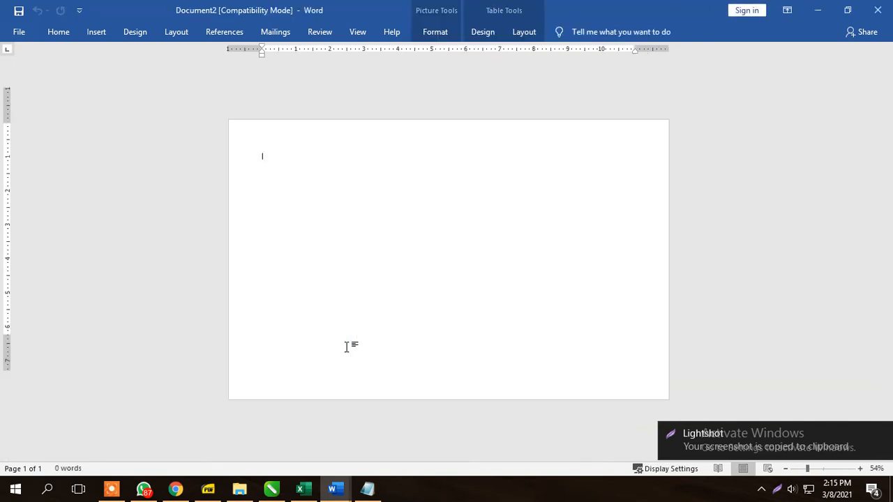
left_click(129, 31)
left_click(175, 33)
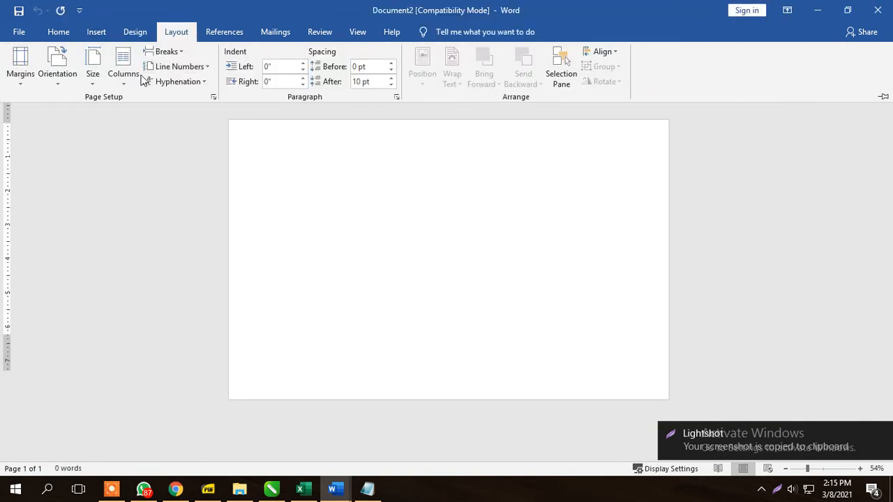
left_click(57, 77)
left_click(63, 106)
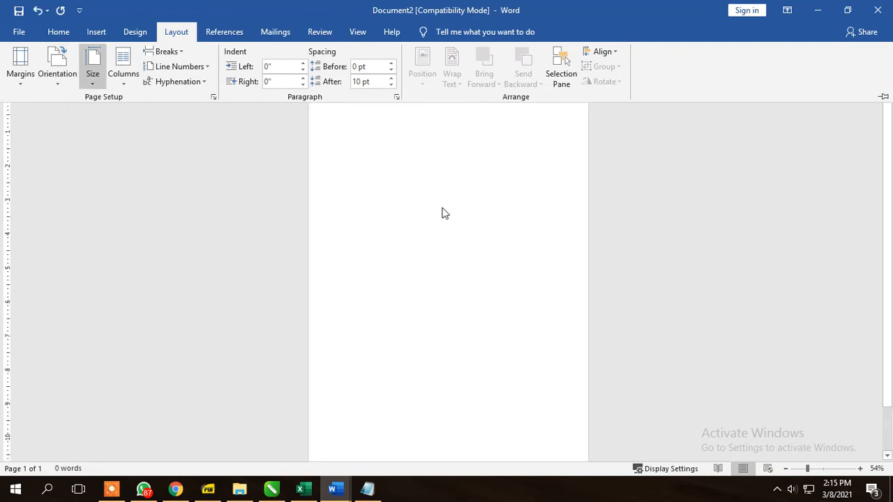
left_click(434, 198)
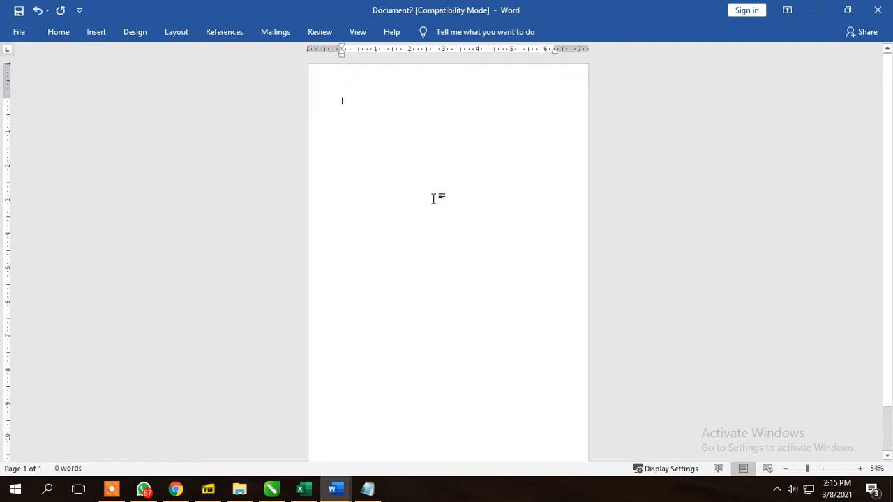
Paste the worksheet screenshot into the blank page and set its text wrapping to In Front of Text
key("ctrl+v")
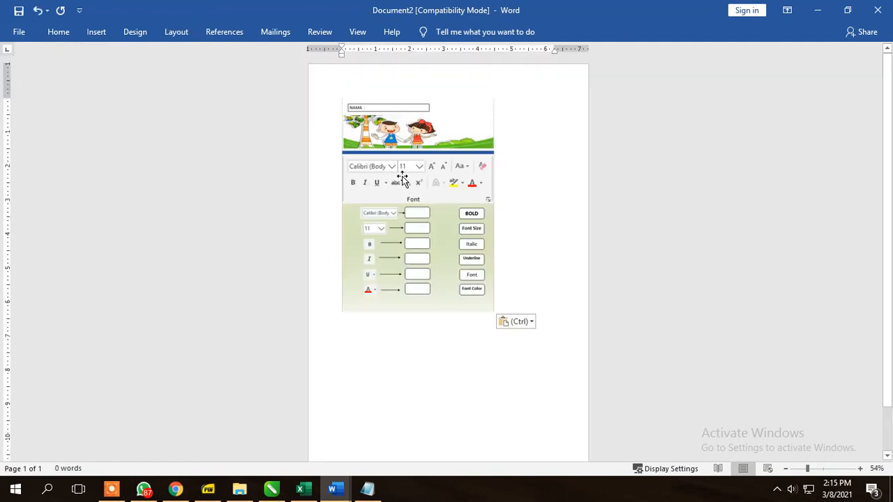
left_click_drag(402, 179, 373, 153)
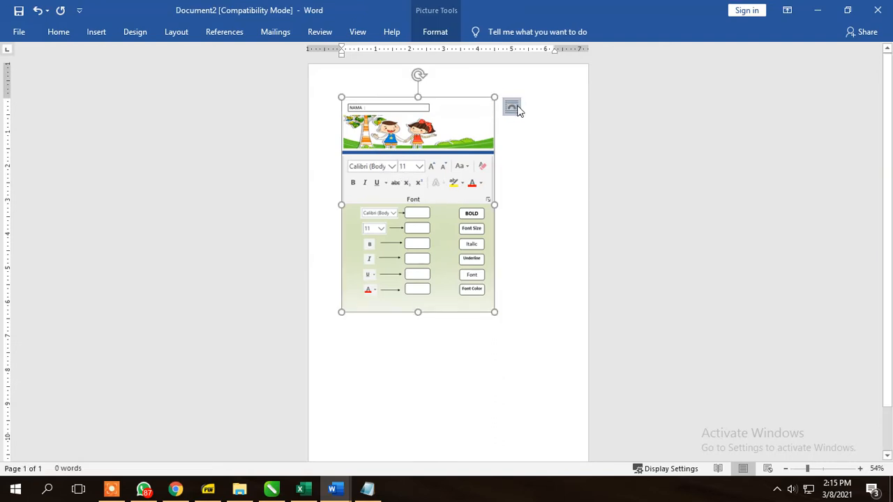
left_click(511, 106)
left_click(611, 226)
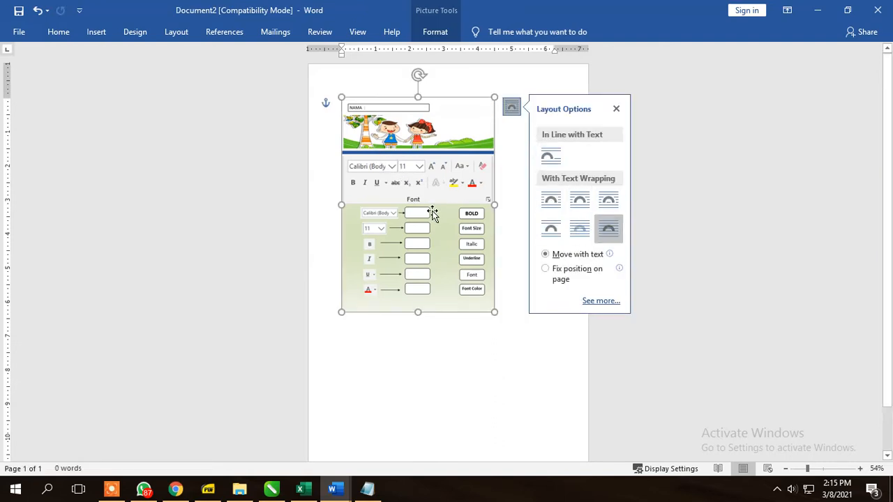
Move the pasted screenshot to the page's upper-left corner and enlarge it until it fills the page
left_click_drag(432, 214, 391, 179)
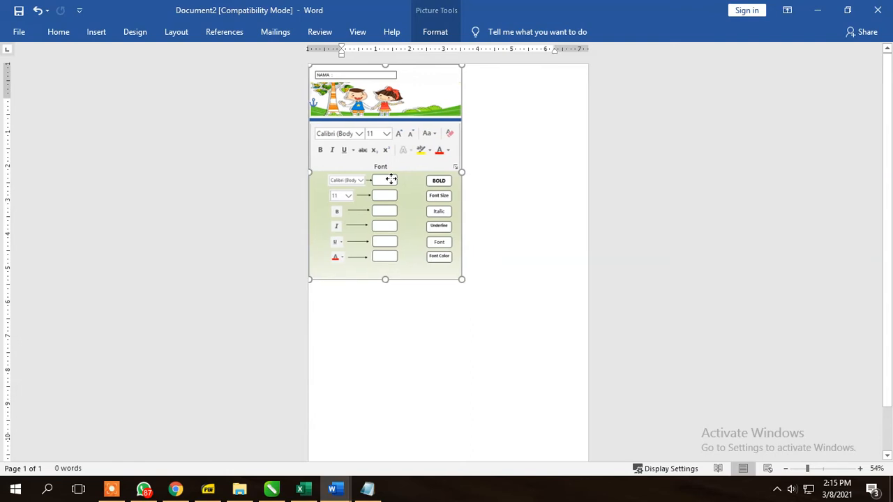
left_click_drag(460, 280, 578, 424)
scroll(598, 263, "up", 1)
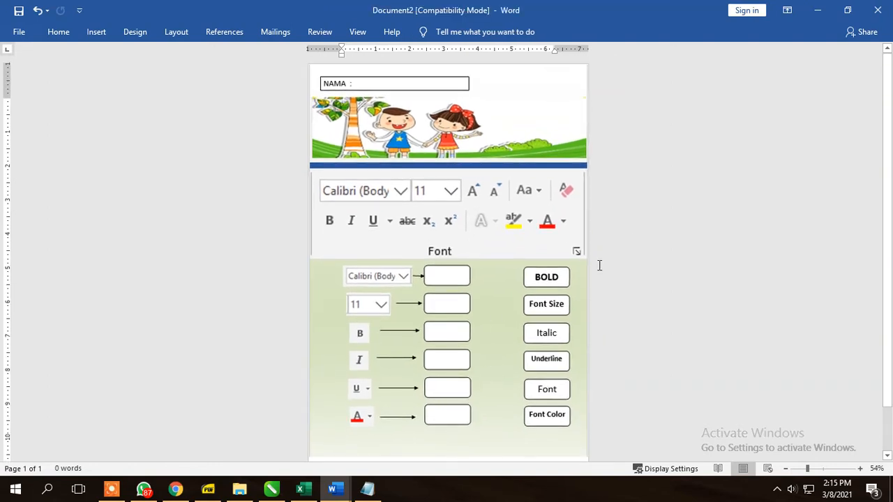
Save the worksheet image as a PNG picture named "Worksheet maret" in the Pictures folder
right_click(325, 165)
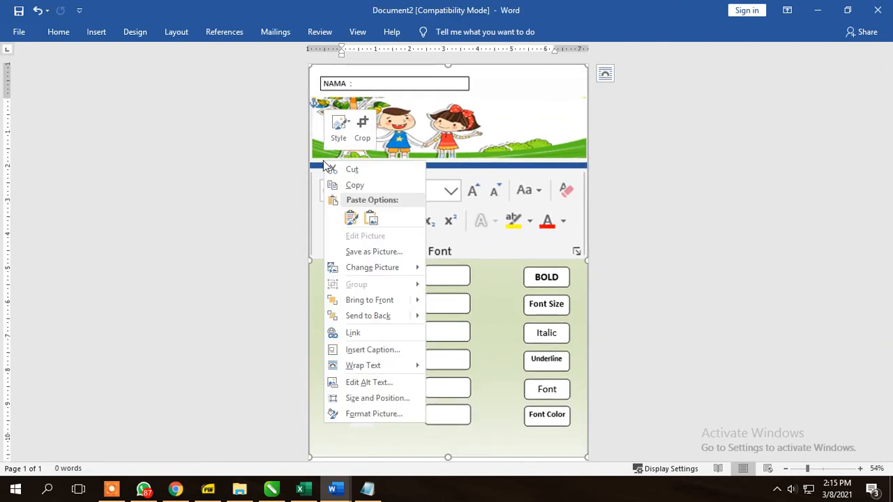
left_click(404, 251)
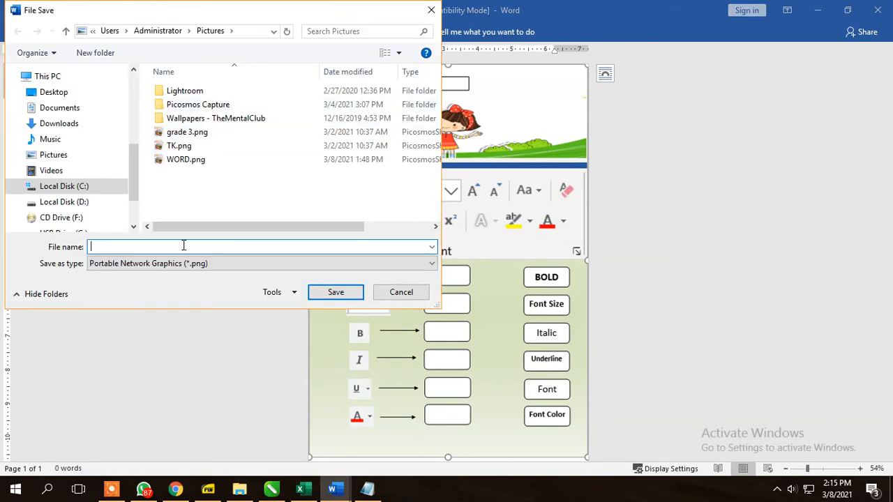
type("Worksheet maret")
left_click(319, 292)
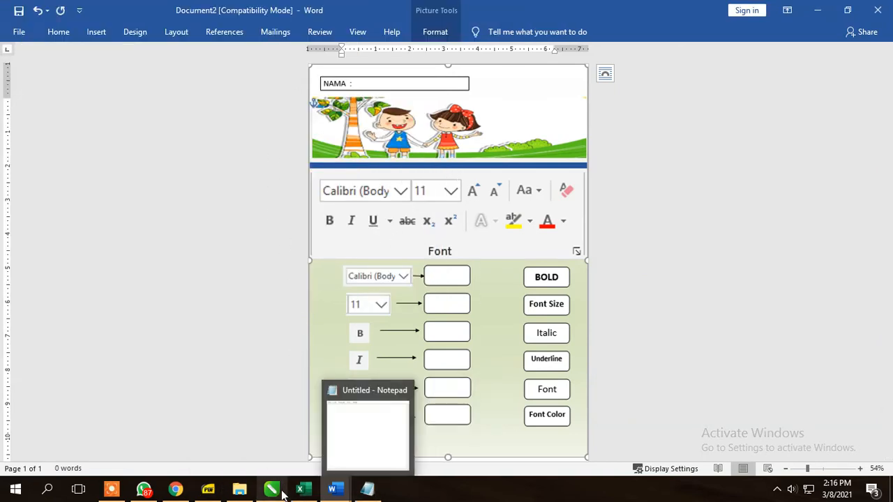
Switch to Chrome and highlight the Liveworksheets site address on the open Microsoft word worksheet page
left_click(175, 489)
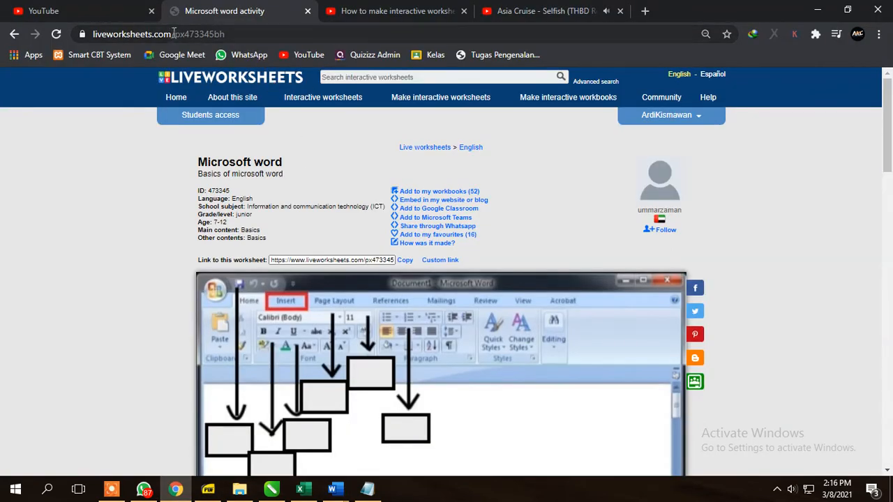
left_click_drag(173, 34, 80, 44)
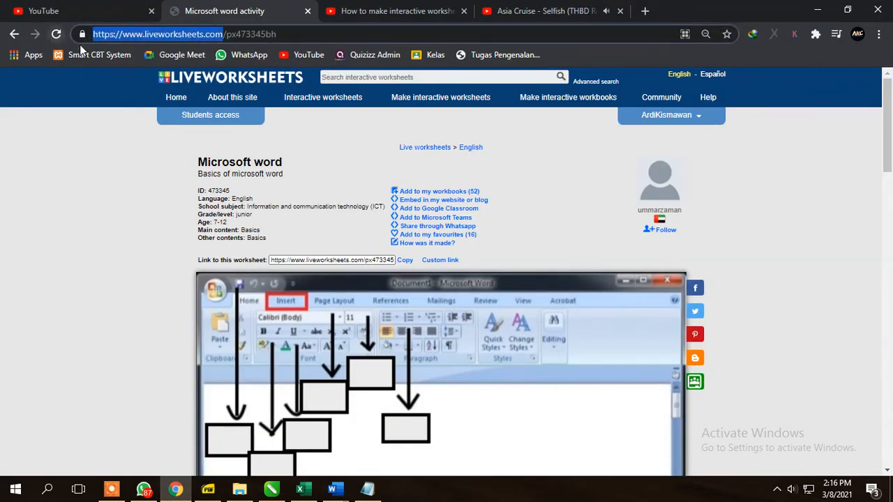
Write the note "Kunjungi liveWorksheet.com" in Notepad and clear it
left_click(368, 490)
type("Kunju")
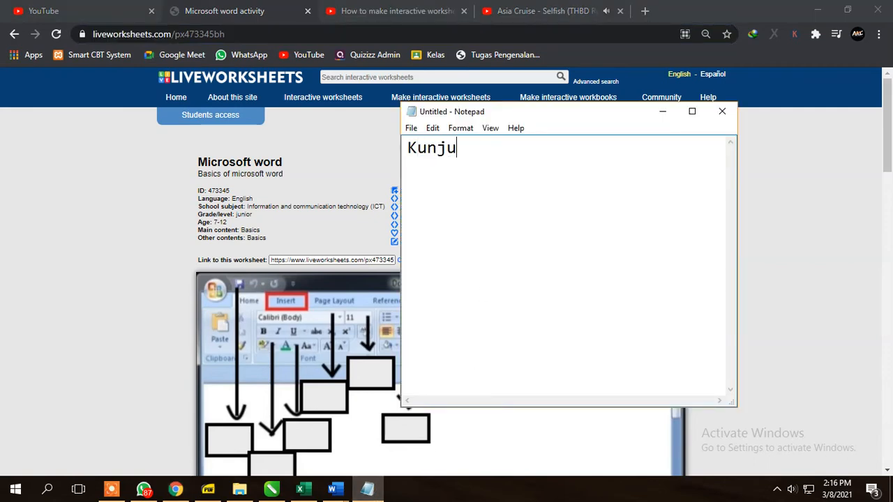
type("ngi live")
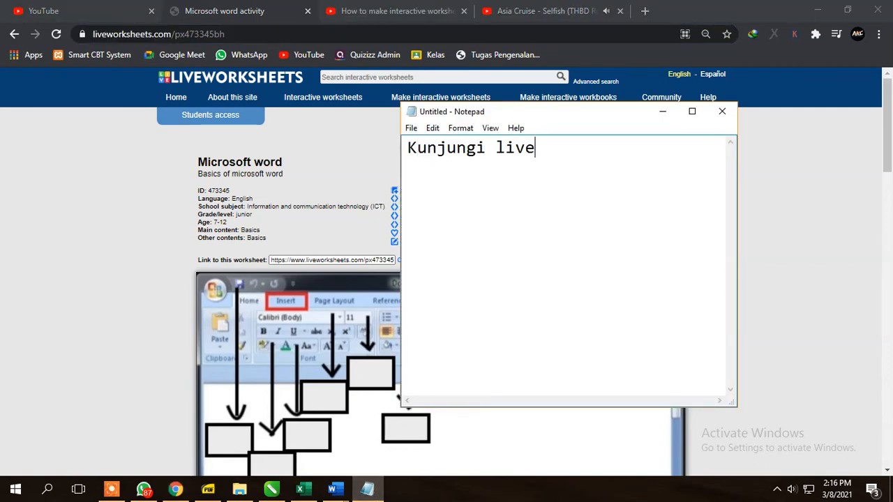
type(" Worksheet.")
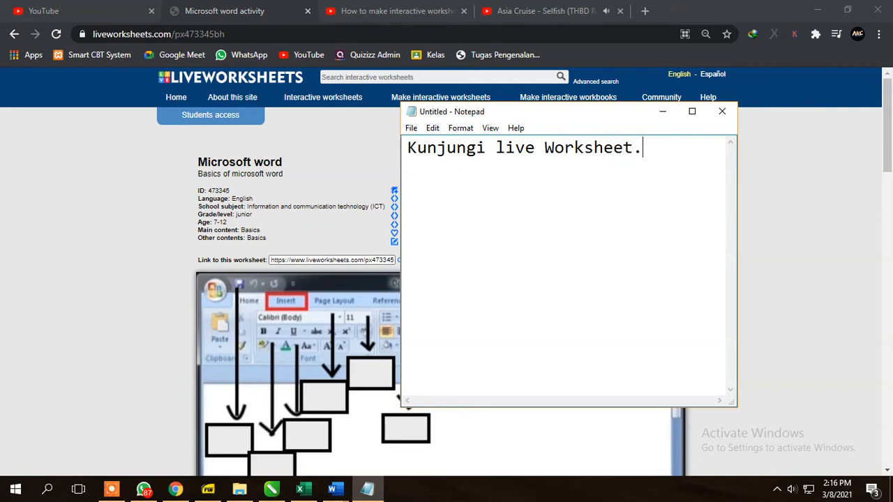
type("co")
key("BackSpace")
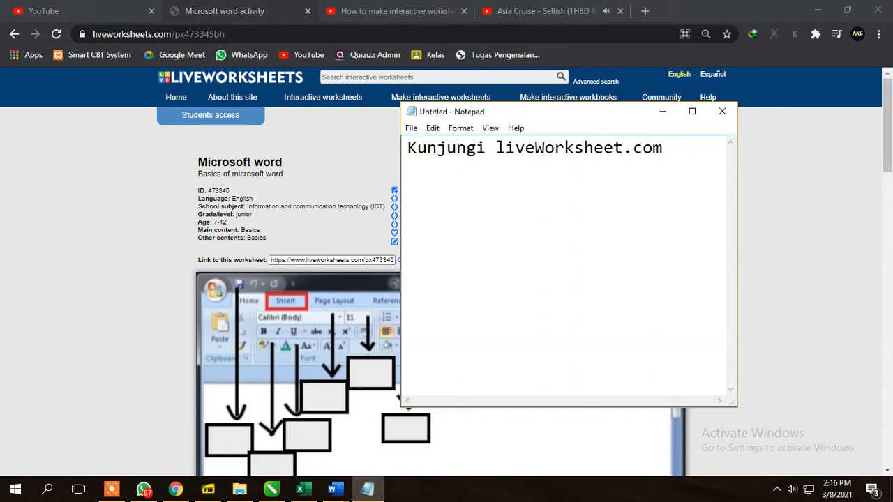
key("ctrl+a")
key("BackSpace")
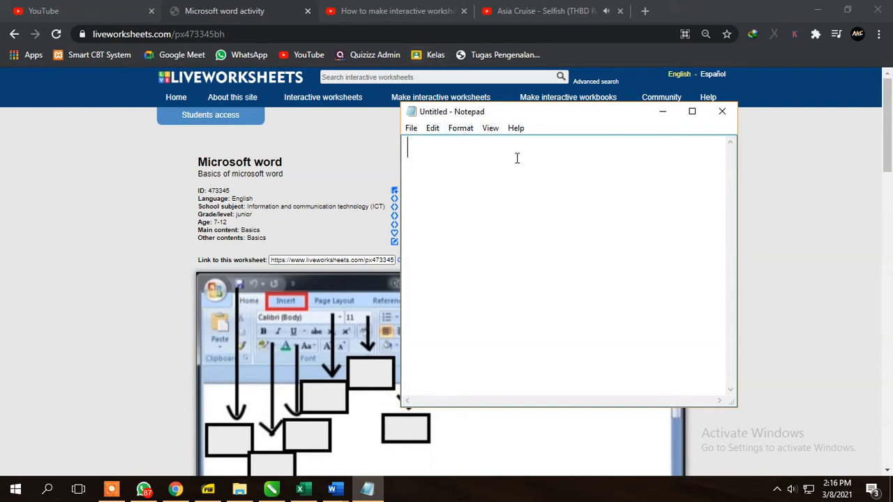
Write the note "Buat akun sebagai guru" in Notepad and remove it
type("Buat akun")
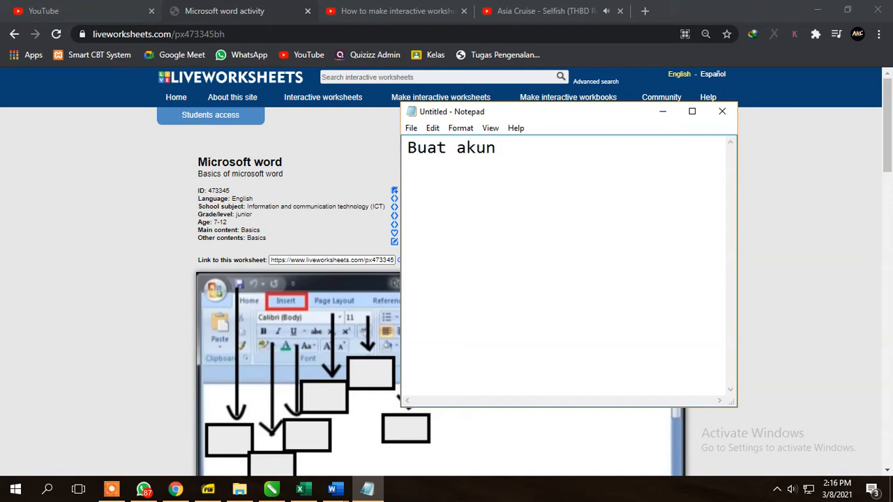
type(" sebagau")
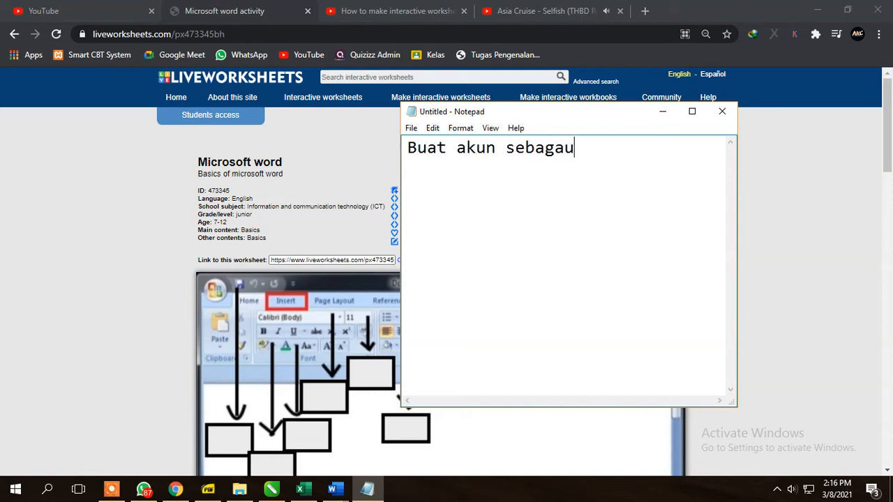
key("BackSpace")
type("i guru")
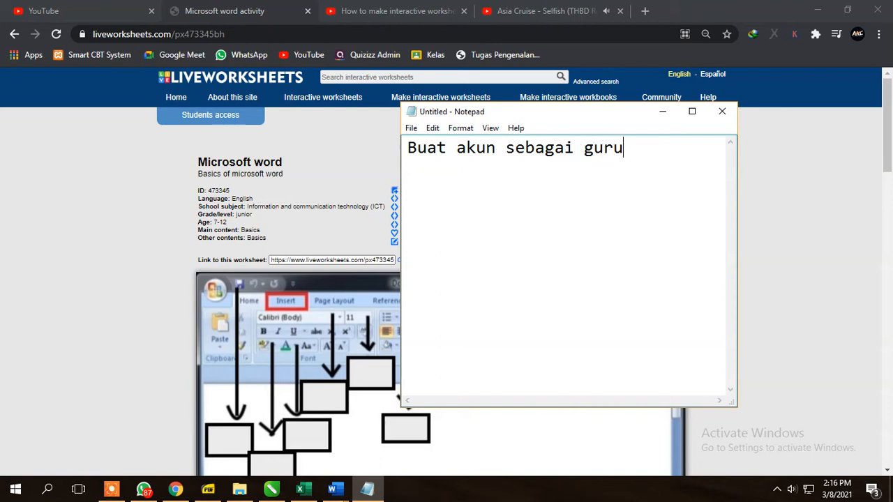
key("ctrl+a")
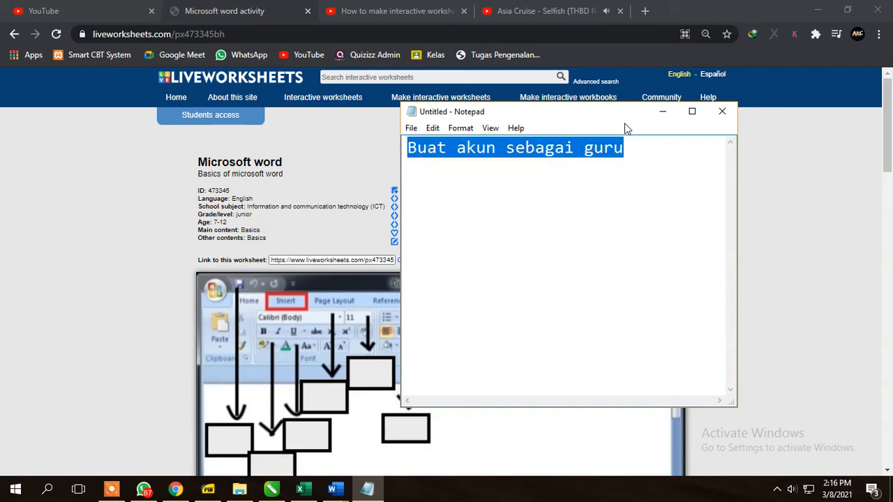
key("ctrl+x")
Write the note "silahkan lihat video saya sebellumnya untuk membuat akun" in Notepad, remove it and return to the Liveworksheets page
type("ahka")
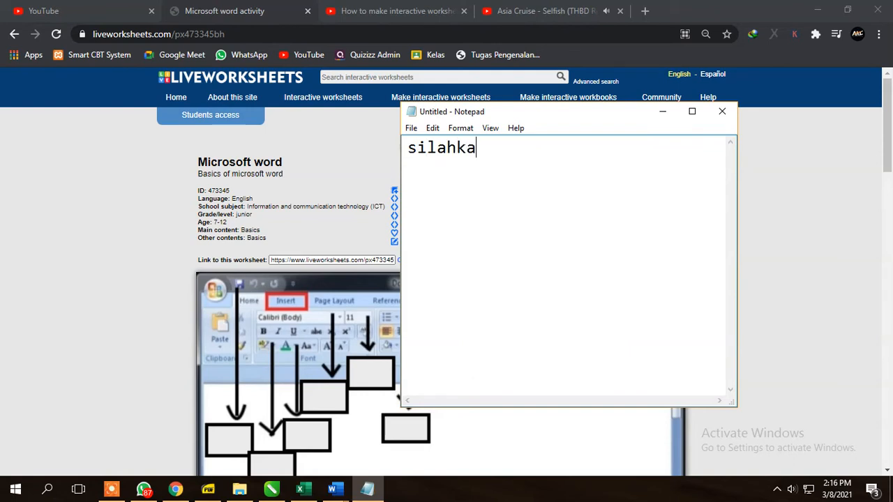
type("n lihat vi")
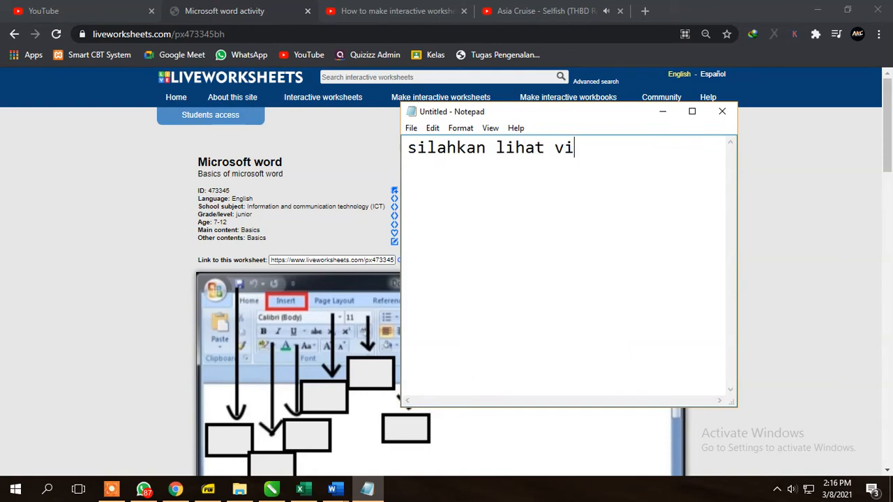
type("deo saya sen")
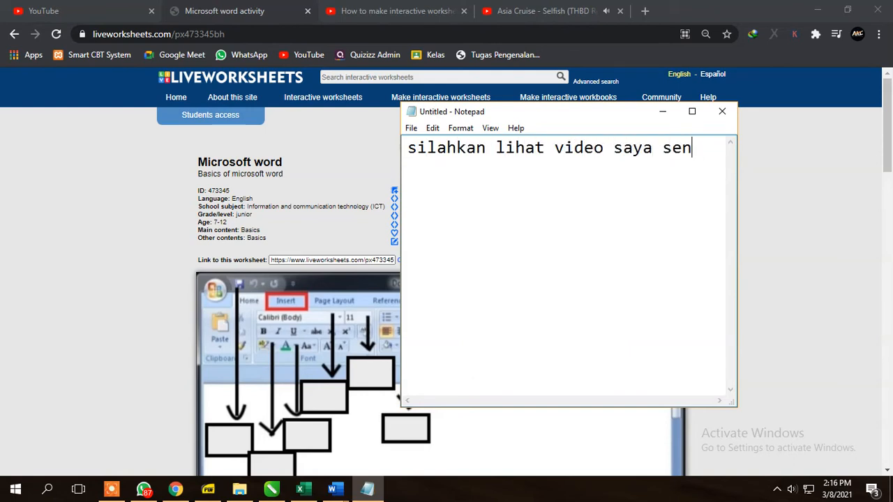
type("bellumnya untuk membuat akun")
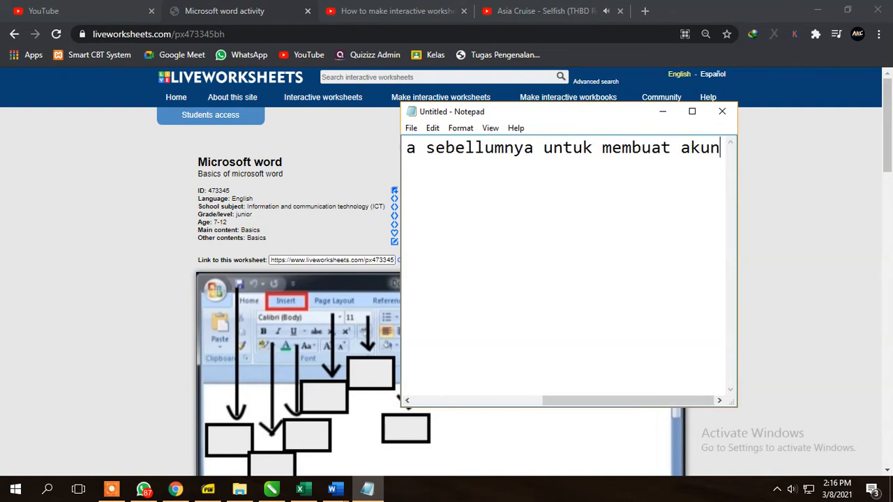
key("ctrl+a")
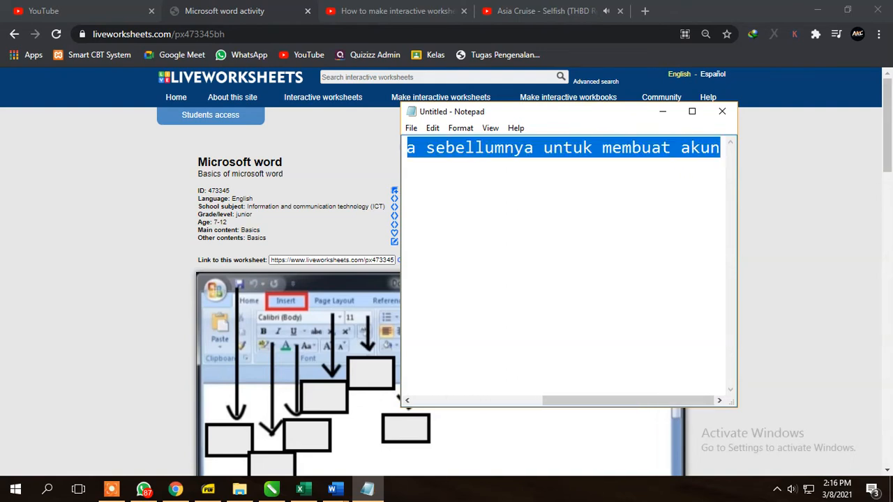
key("ctrl+x")
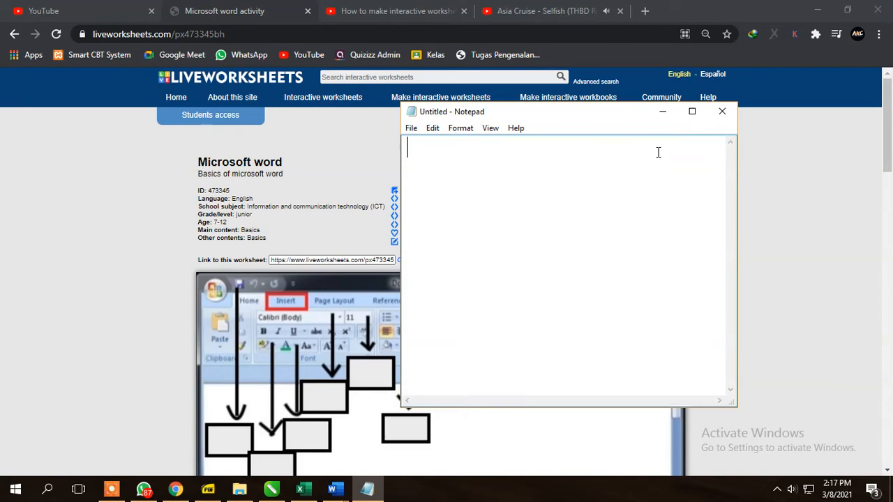
left_click(661, 112)
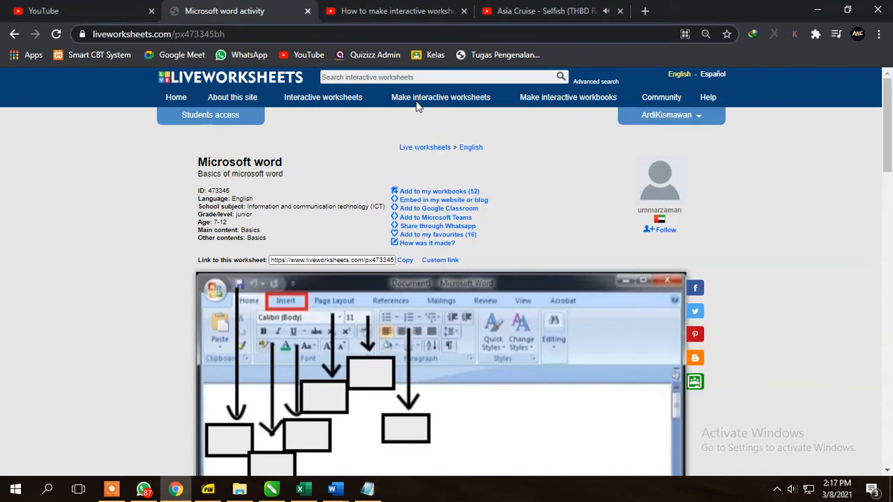
Open the Liveworksheets worksheet maker and discard the worksheet that is already loaded
mouse_move(414, 111)
left_click(430, 154)
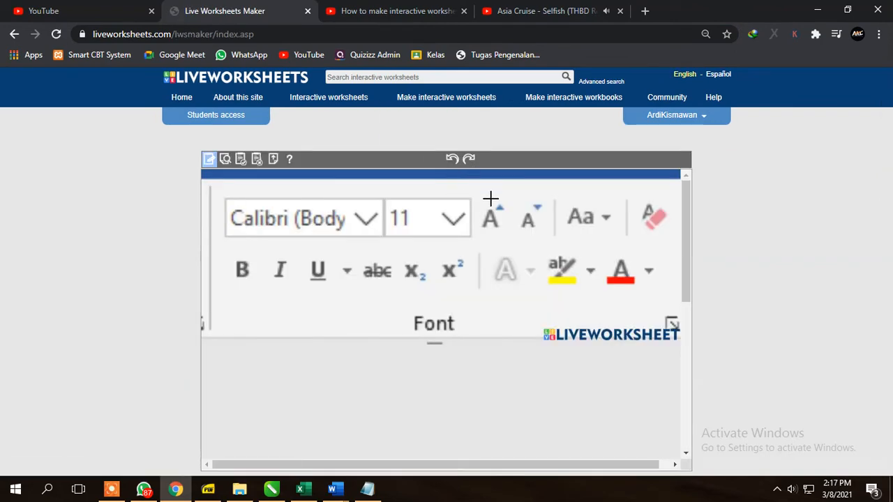
left_click(255, 161)
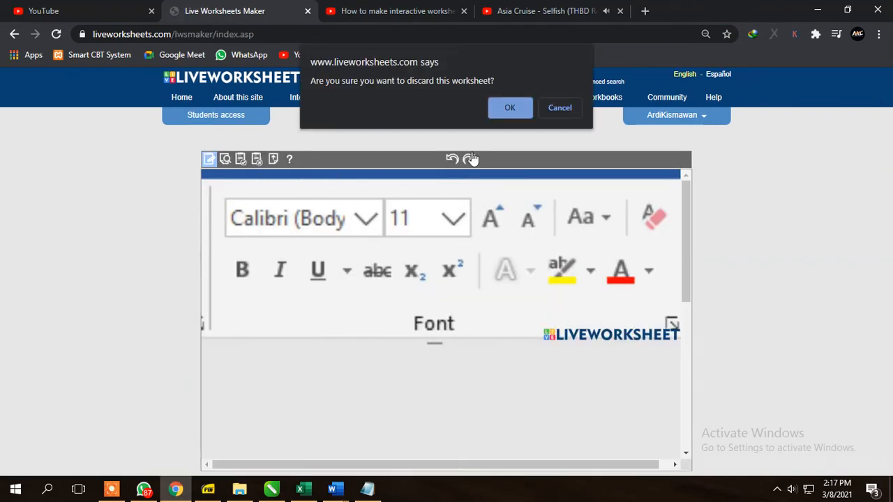
left_click(510, 112)
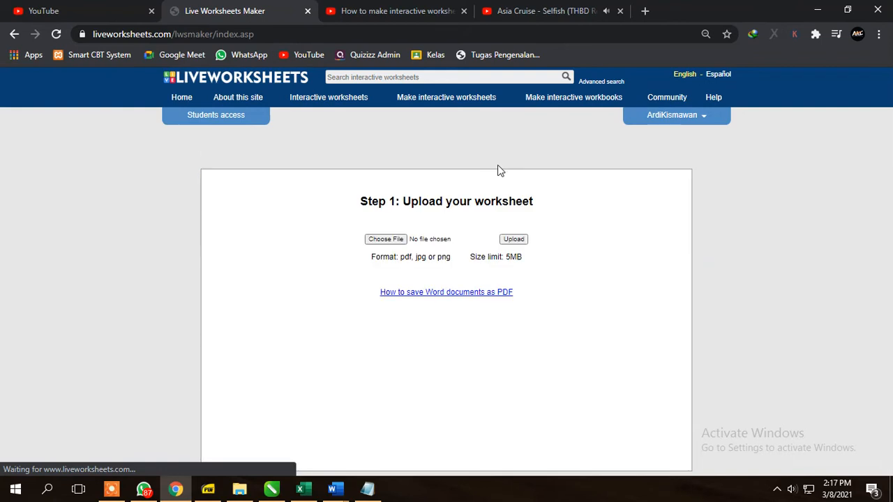
Upload Worksheet maret.png from the Pictures folder as the new worksheet
left_click(386, 239)
left_click(753, 234)
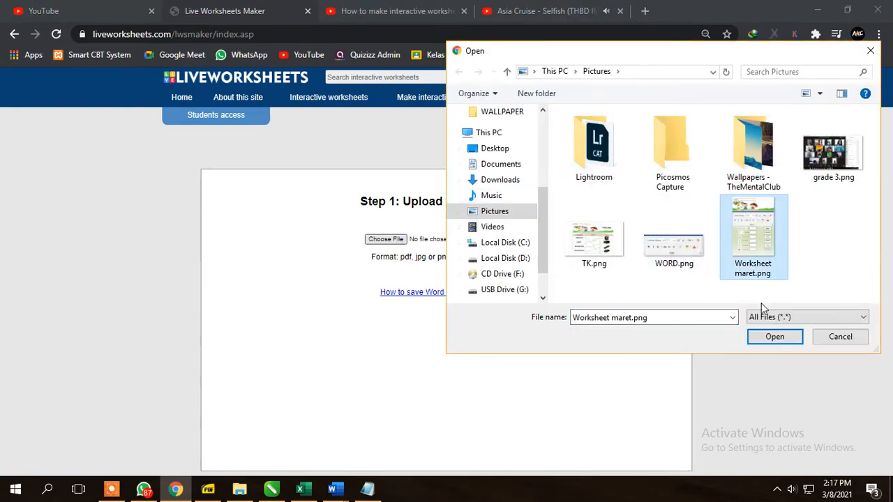
left_click(769, 338)
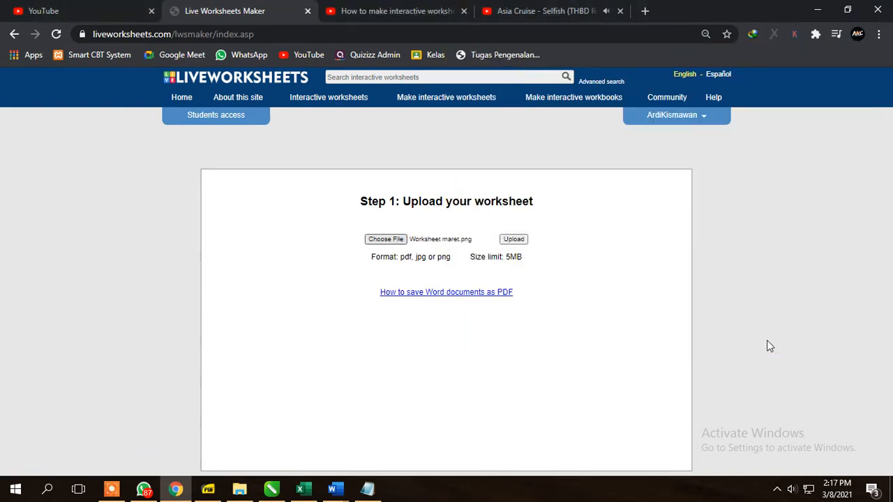
left_click(512, 241)
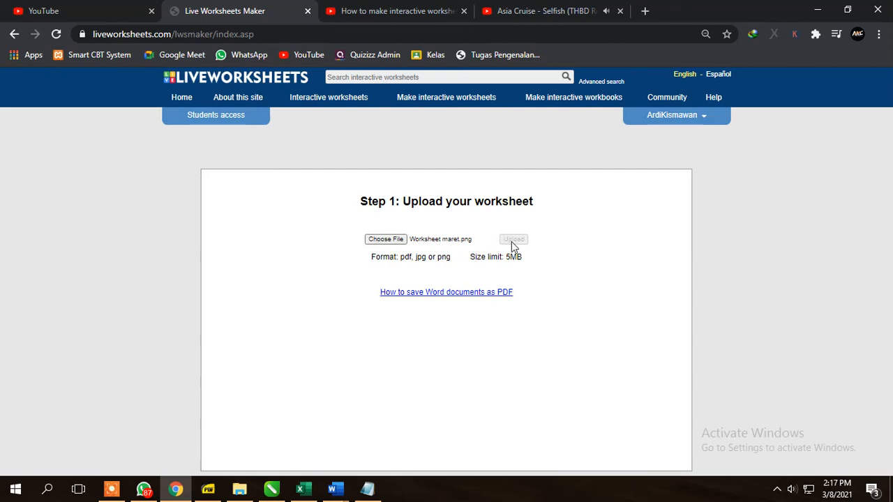
Add a field coded drag:1 over the BOLD label and a field coded drop:1 in the answer box beside the B icon
scroll(537, 227, "down", 5)
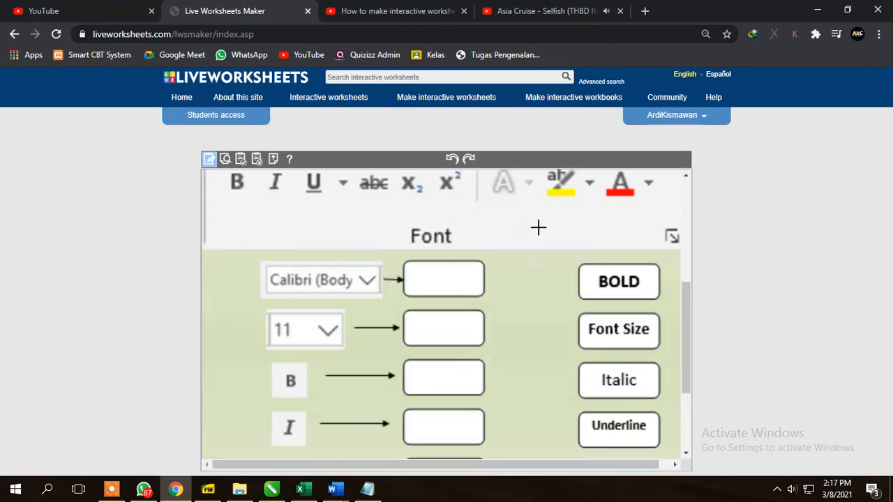
scroll(538, 227, "up", 2)
scroll(538, 226, "up", 3)
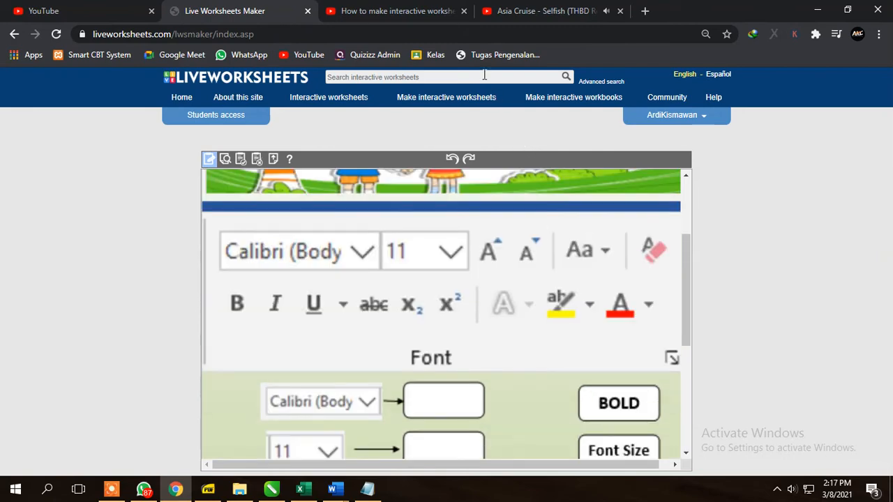
scroll(592, 253, "down", 2)
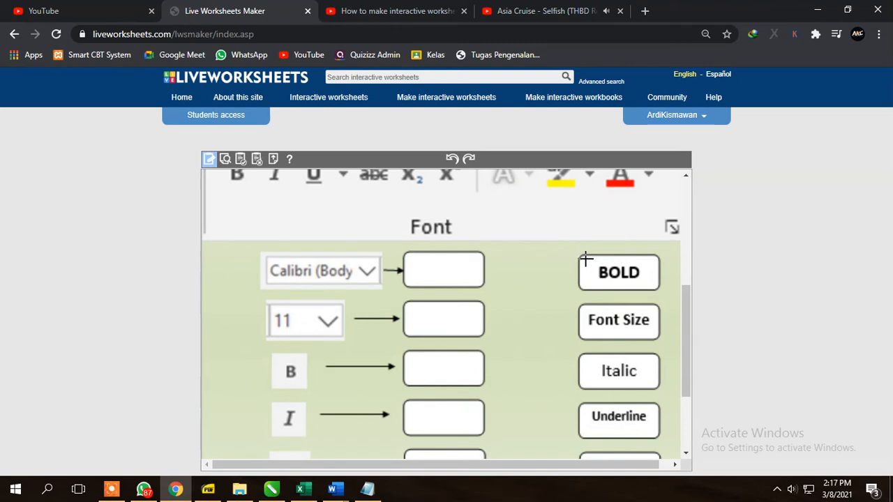
left_click_drag(585, 257, 653, 287)
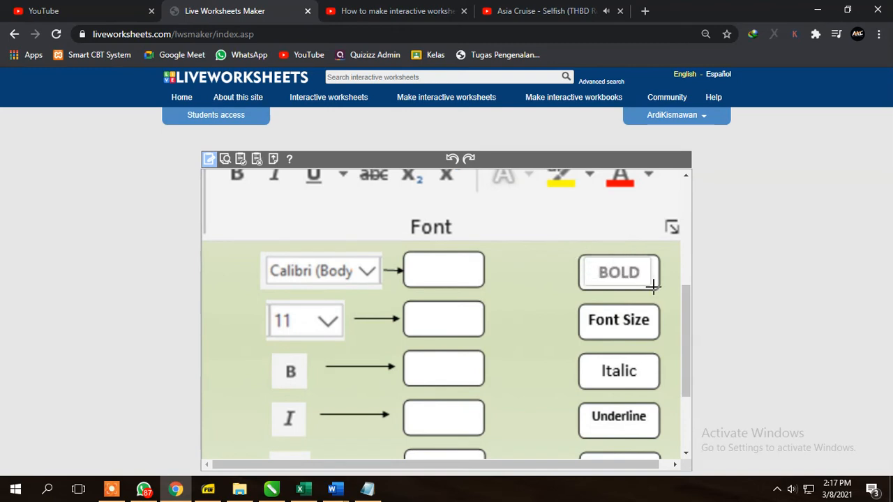
left_click(619, 273)
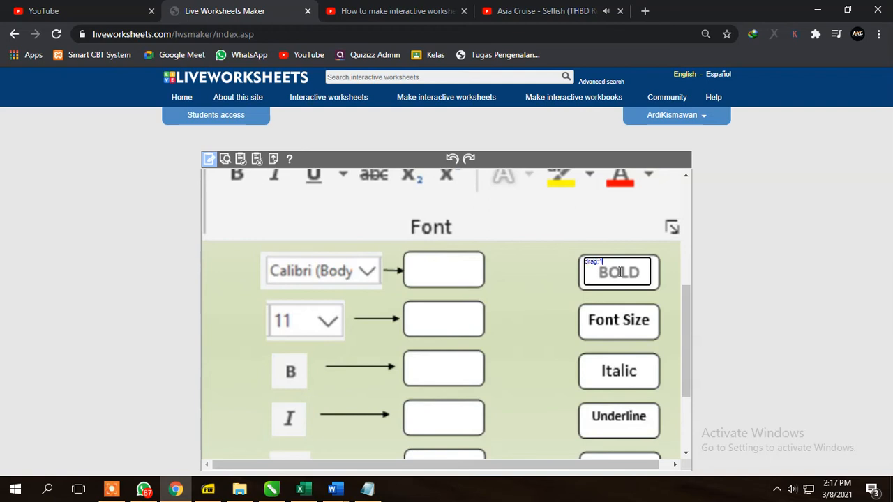
scroll(447, 328, "down", 1)
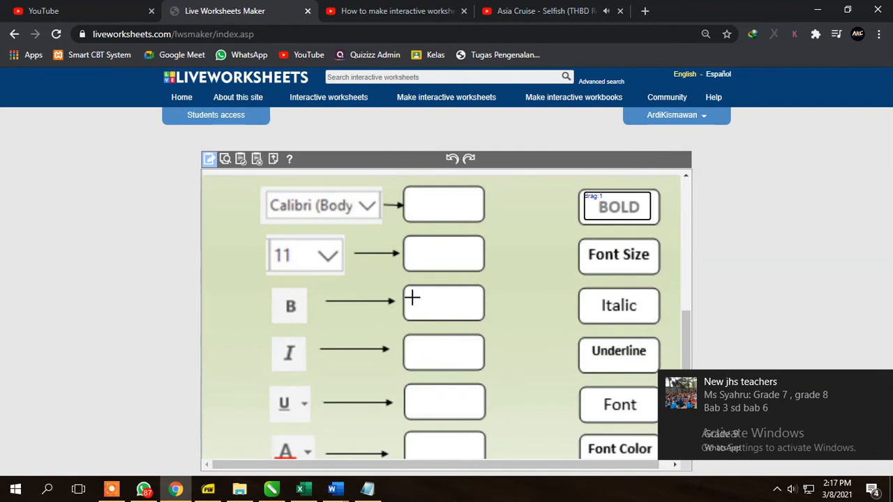
left_click_drag(408, 291, 478, 319)
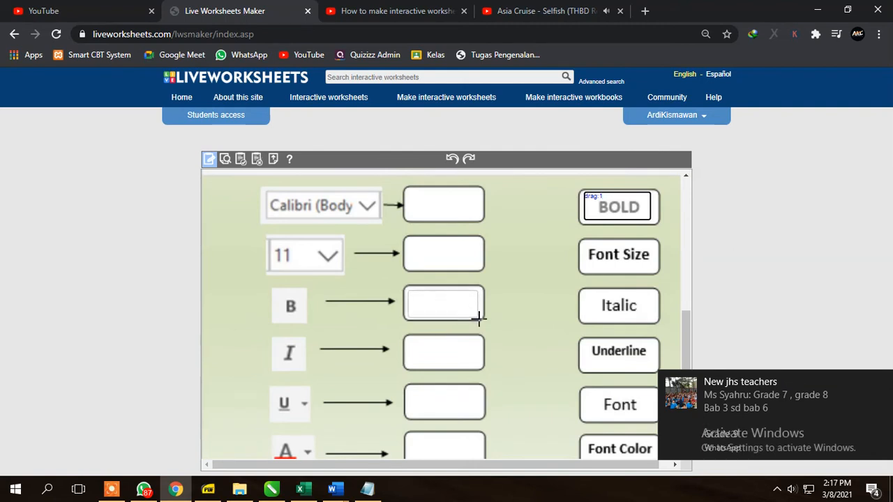
left_click(438, 298)
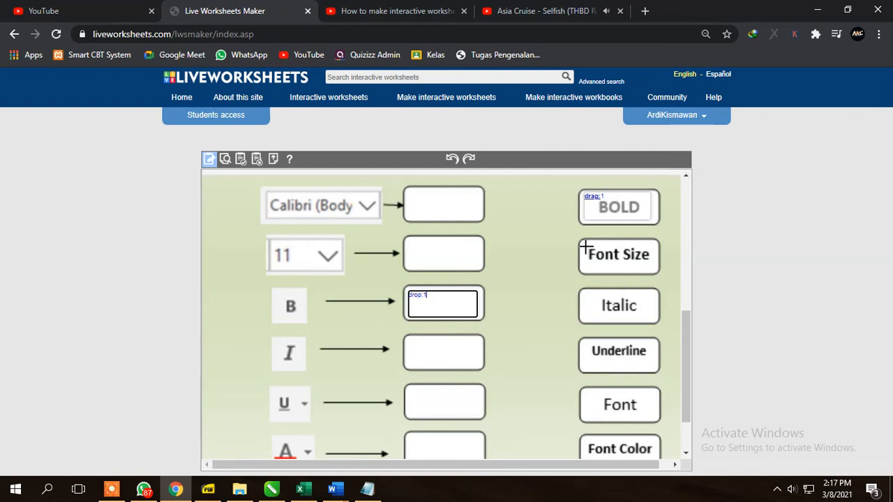
Add fields coded drag:2 over the Font Size label and drag:3 over the Italic label
left_click_drag(584, 244, 650, 269)
type("d")
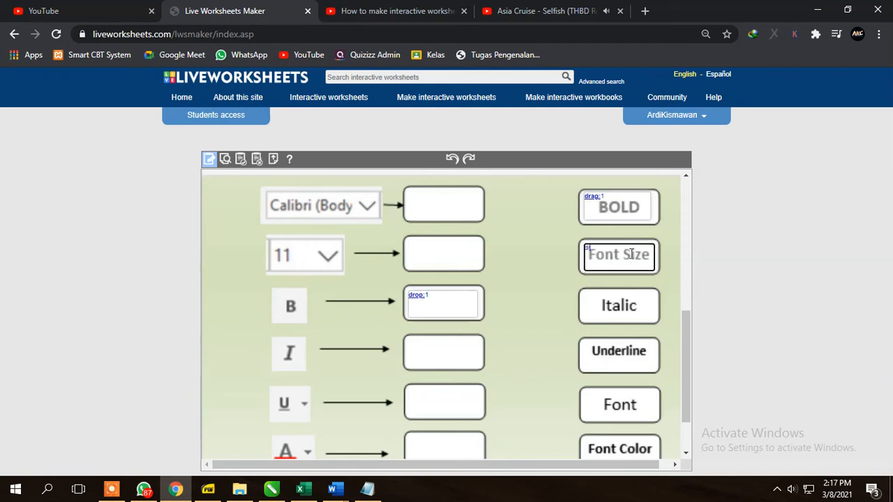
type("rag:2")
key("ctrl+a")
left_click_drag(586, 292, 650, 319)
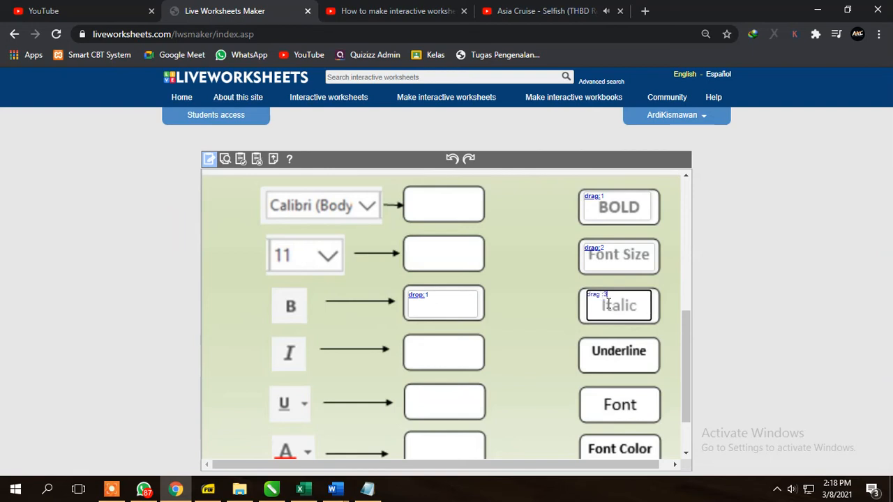
Add fields coded drag:4 over the Underline label and drag:5 over the Font label
scroll(609, 304, "down", 1)
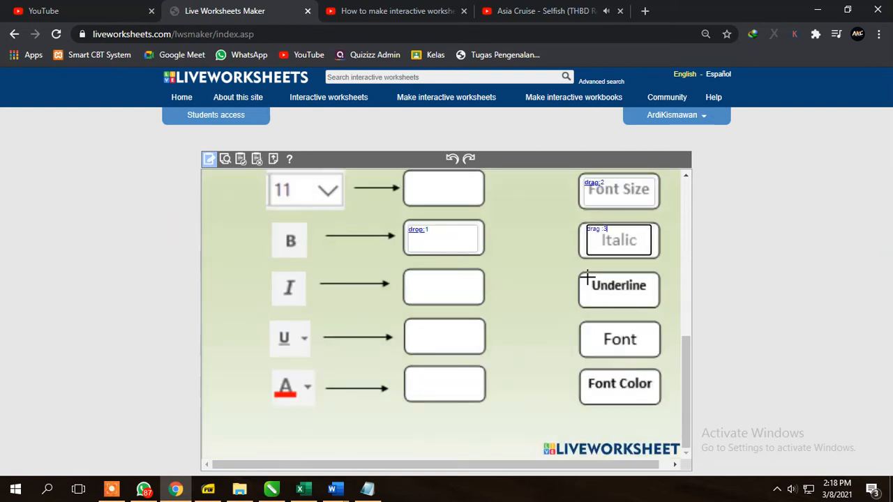
left_click_drag(586, 278, 654, 305)
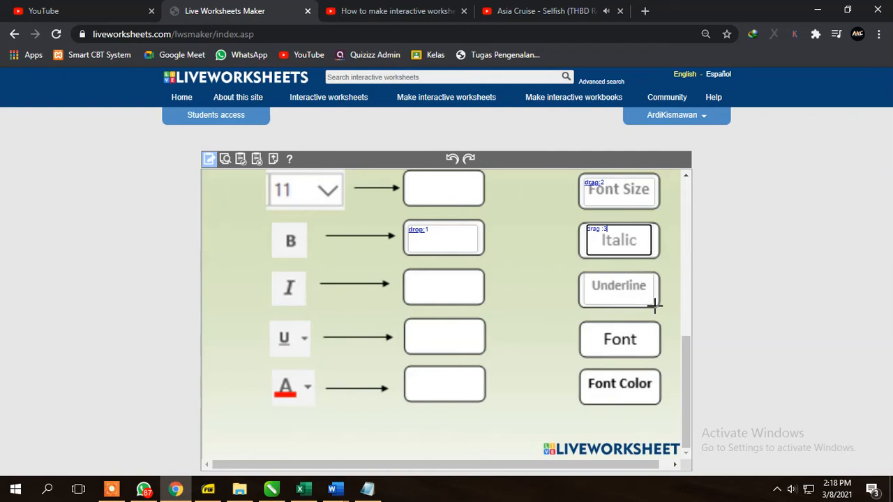
left_click(613, 286)
type("drag:2")
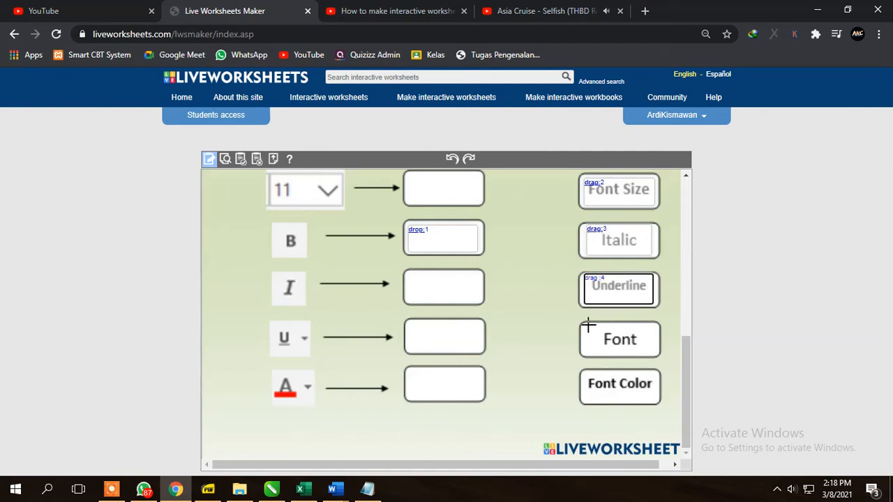
left_click_drag(589, 323, 651, 355)
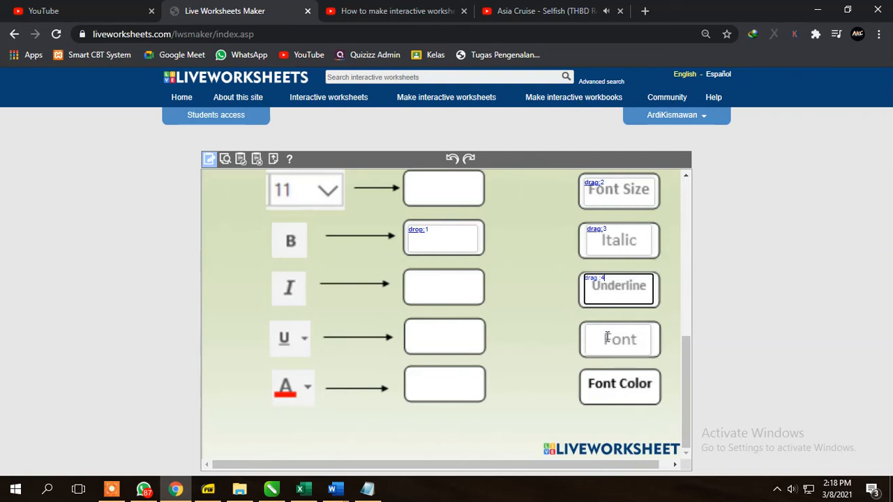
left_click(605, 335)
type("drag:")
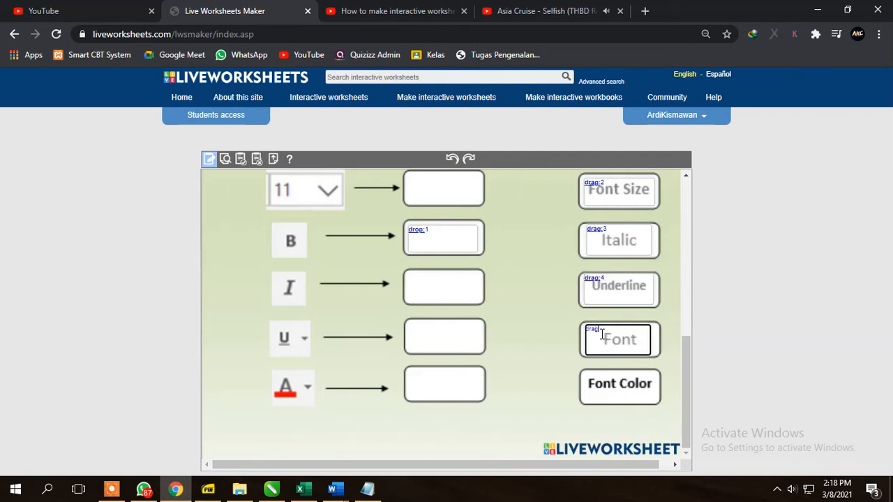
type("5")
Draw a field over the Font Color label and code it drag:6
left_click_drag(581, 370, 660, 409)
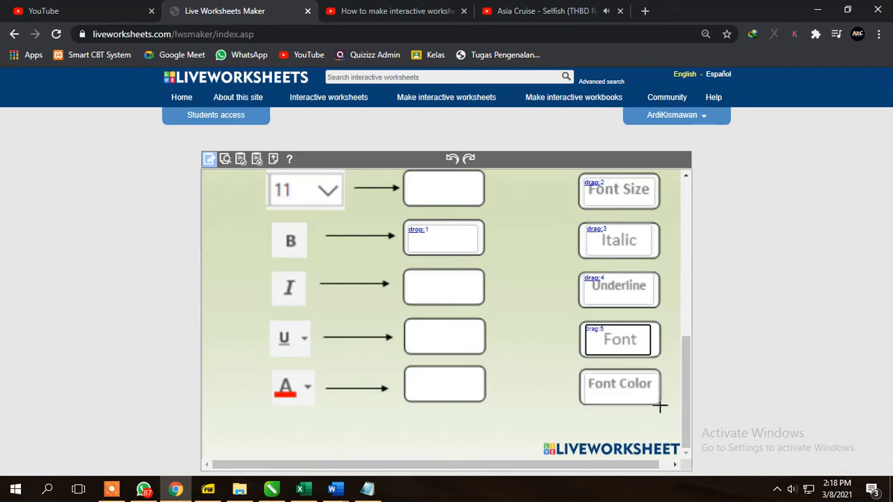
left_click(650, 388)
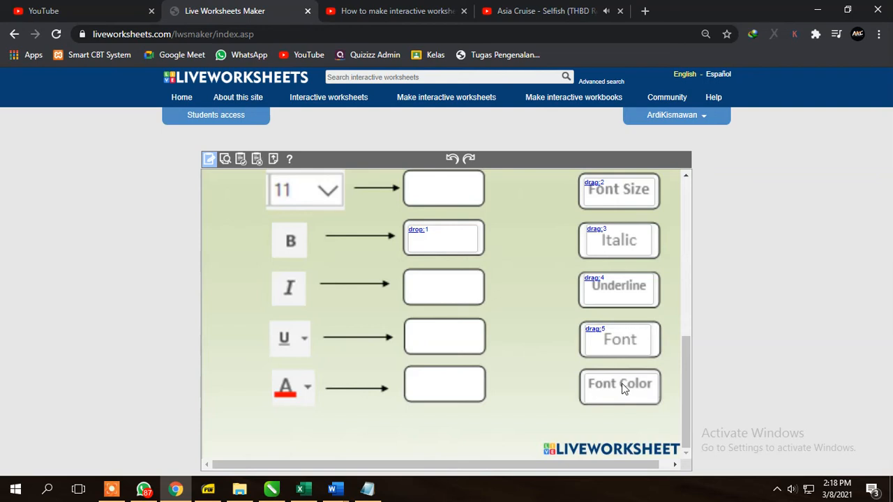
left_click_drag(589, 372, 658, 399)
left_click(617, 385)
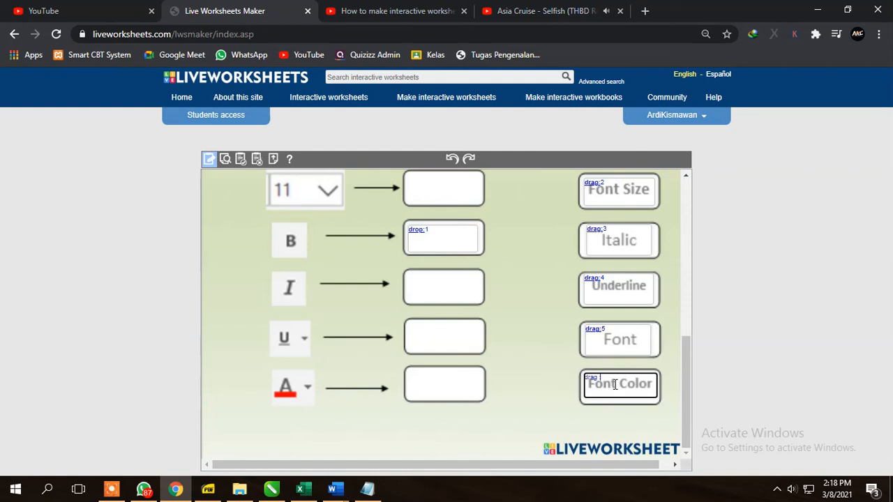
Copy the drop:1 code into a new field in the answer box beside Calibri (Body and change it to drop:5
scroll(558, 377, "up", 2)
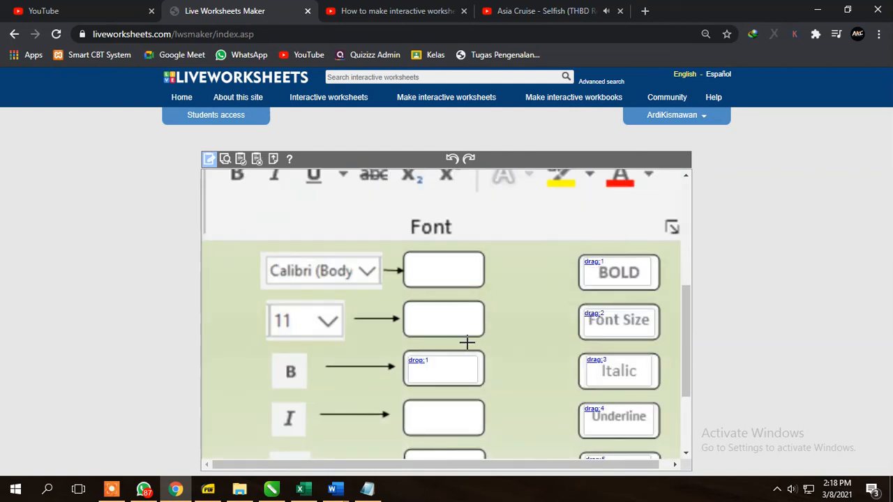
left_click_drag(433, 365, 403, 362)
key("ctrl+c")
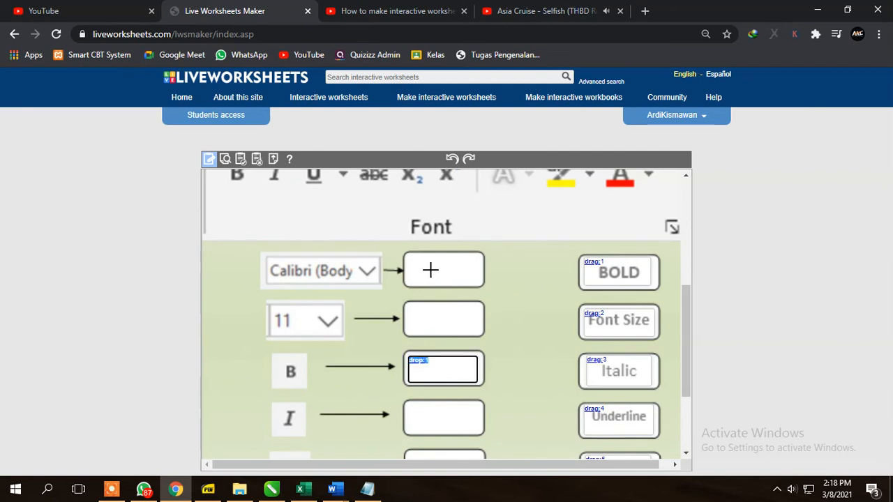
left_click_drag(406, 256, 479, 284)
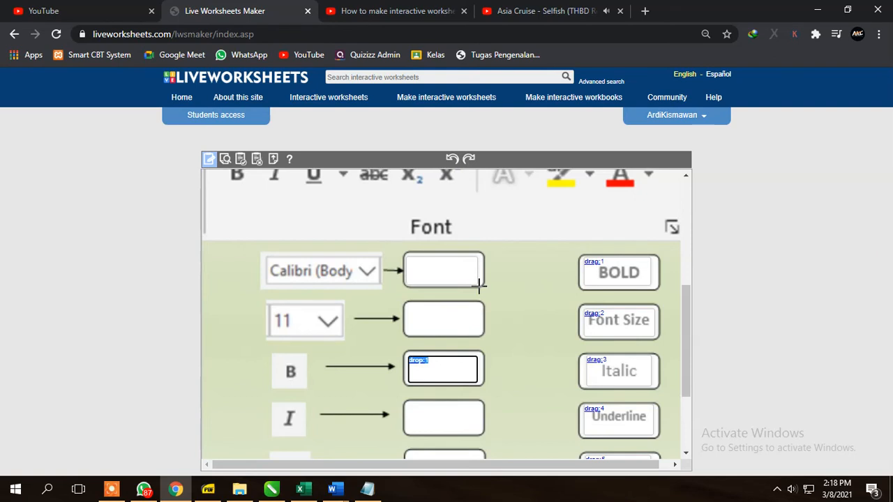
scroll(517, 293, "down", 2)
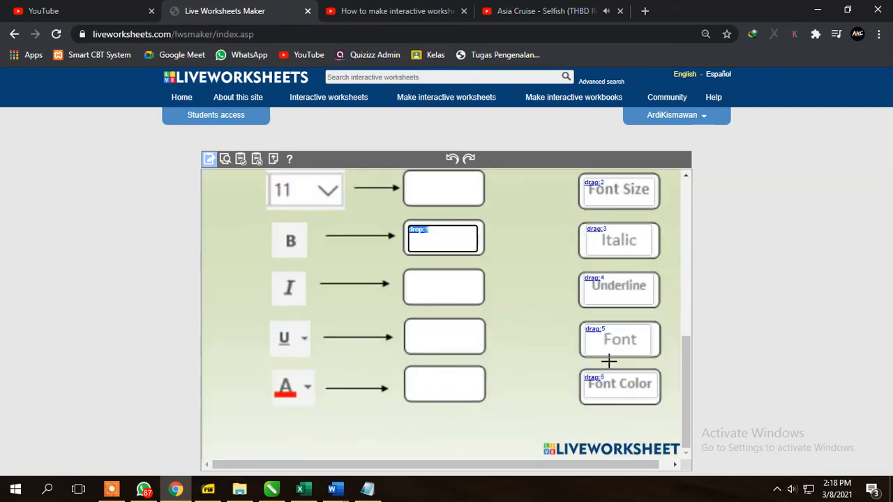
scroll(590, 338, "up", 3)
left_click(435, 337)
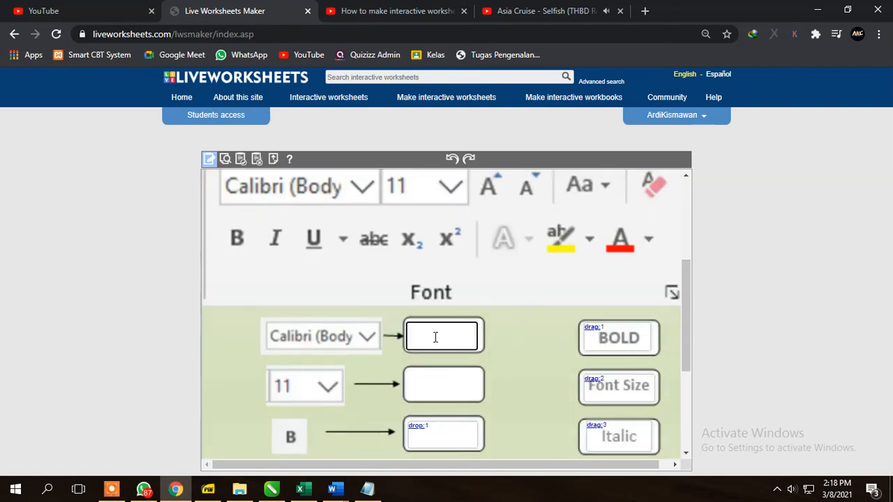
key("ctrl+v")
Add fields coded drop:2 in the answer box beside the font size 11 and drop:3 in the one beside the I icon
scroll(436, 337, "down", 1)
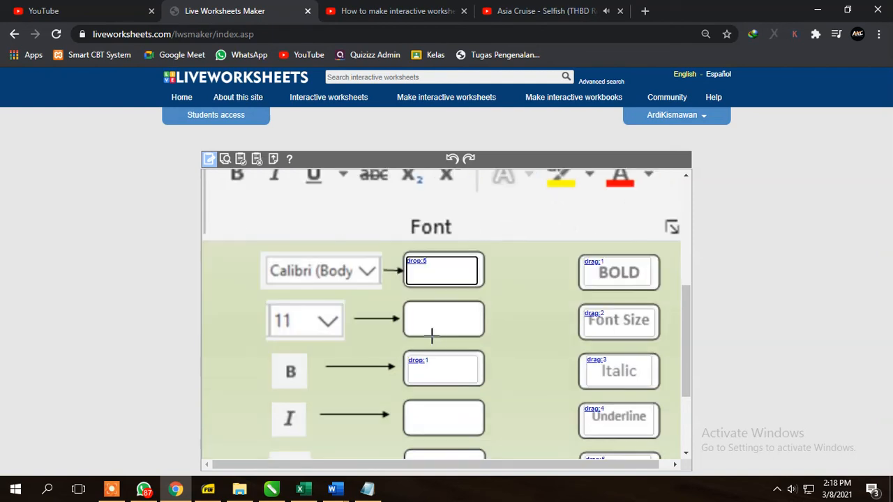
left_click_drag(409, 305, 479, 332)
key("ctrl+v")
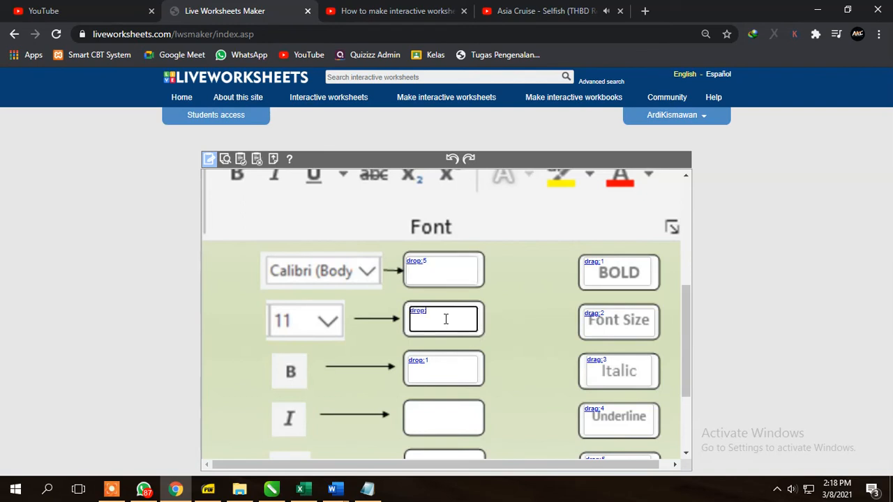
scroll(445, 319, "down", 1)
scroll(445, 315, "down", 1)
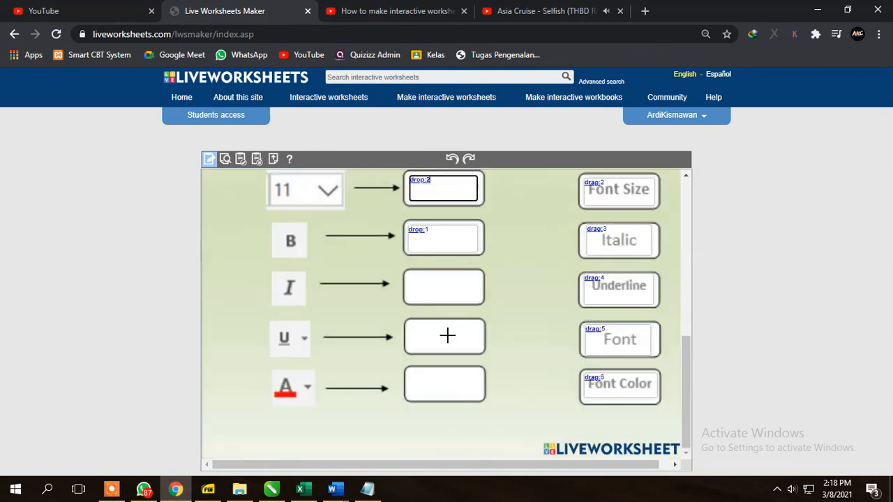
left_click_drag(411, 276, 475, 302)
left_click(444, 291)
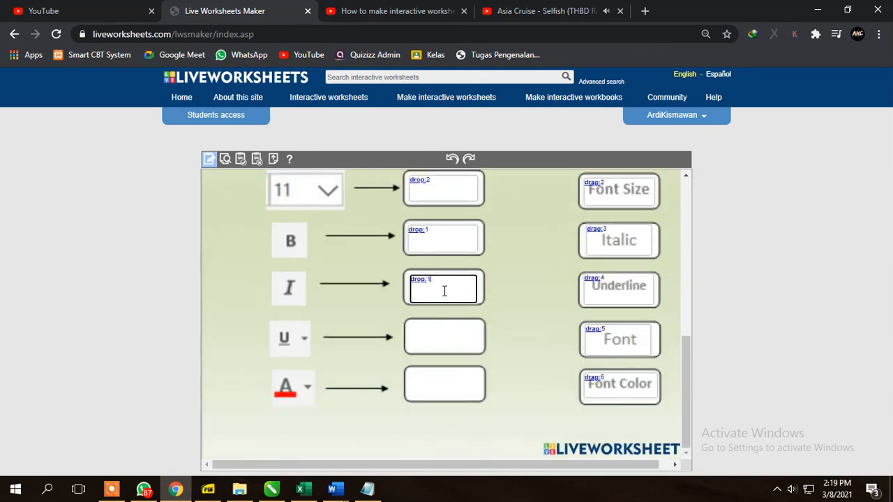
key("BackSpace")
Add fields coded drop:4 in the answer box beside the U icon and drop:6 in the one beside the red A icon
left_click_drag(410, 325, 477, 351)
left_click(453, 334)
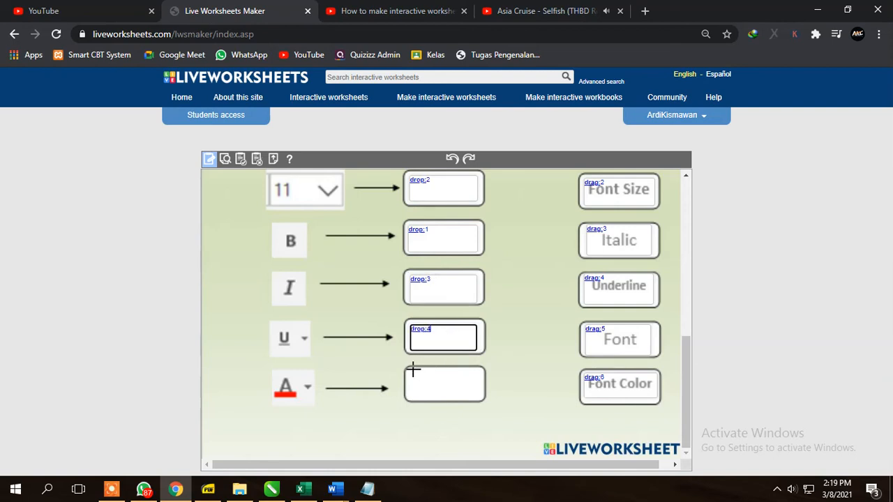
mouse_move(416, 369)
left_mouse_down()
mouse_move(477, 405)
mouse_move(479, 395)
left_mouse_up()
left_click(459, 381)
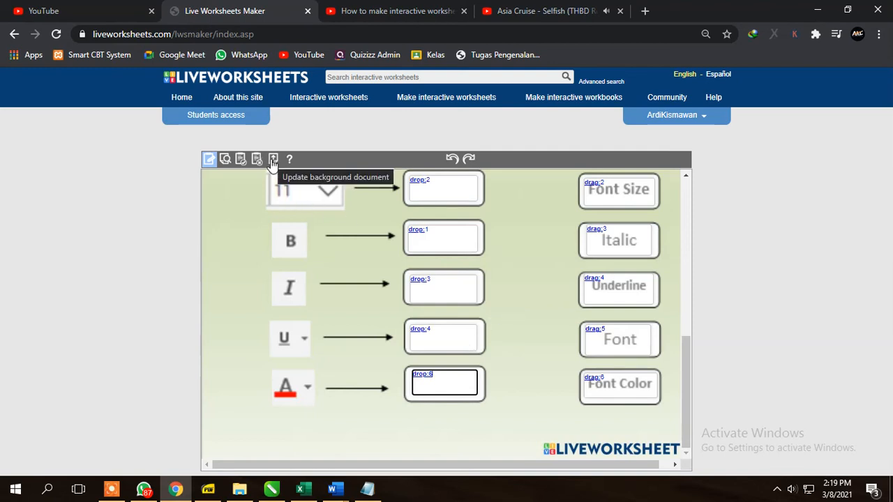
Start saving the worksheet, choose to share it with other teachers and title it "Icon Dasar di ms. Word"
left_click(242, 159)
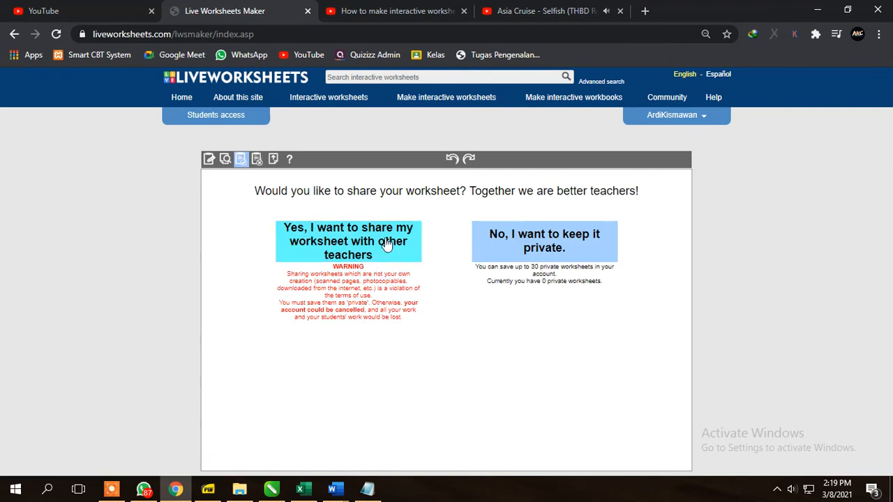
left_click(385, 241)
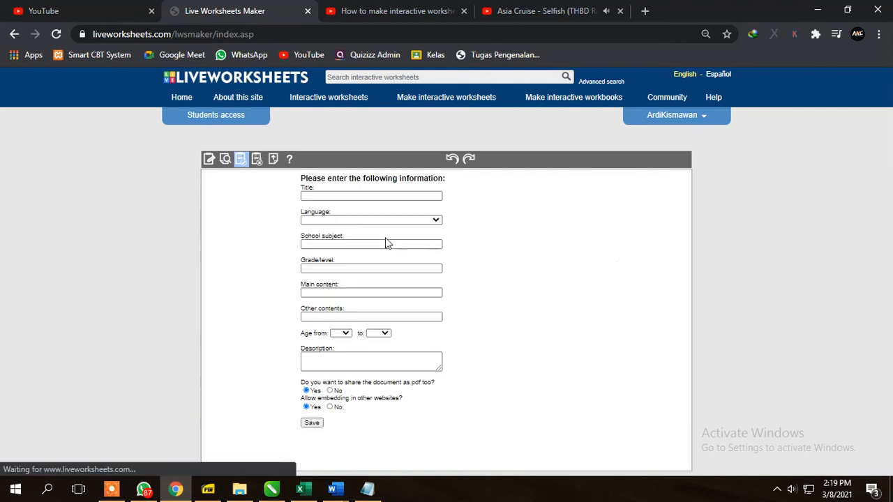
left_click(367, 198)
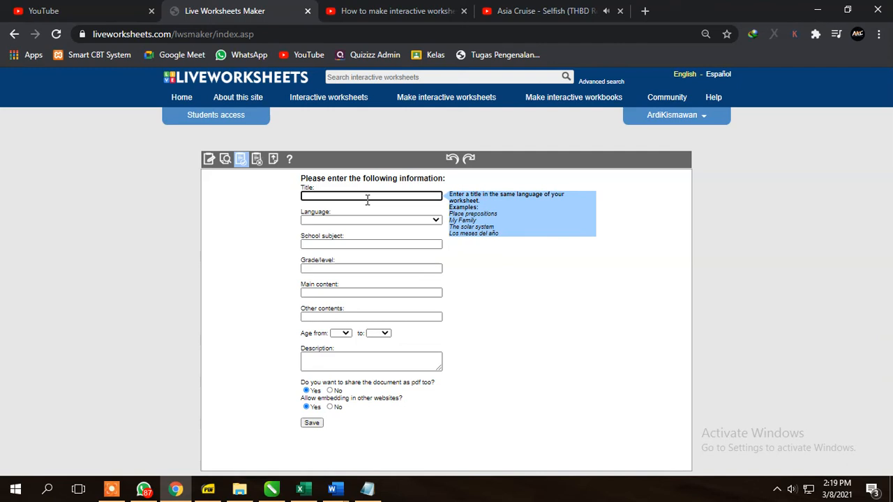
type("Perangkat")
key("BackSpace")
key("BackSpace")
key("BackSpace")
key("BackSpace")
key("BackSpace")
key("BackSpace")
key("BackSpace")
key("BackSpace")
key("BackSpace")
key("BackSpace")
type("Icon Das")
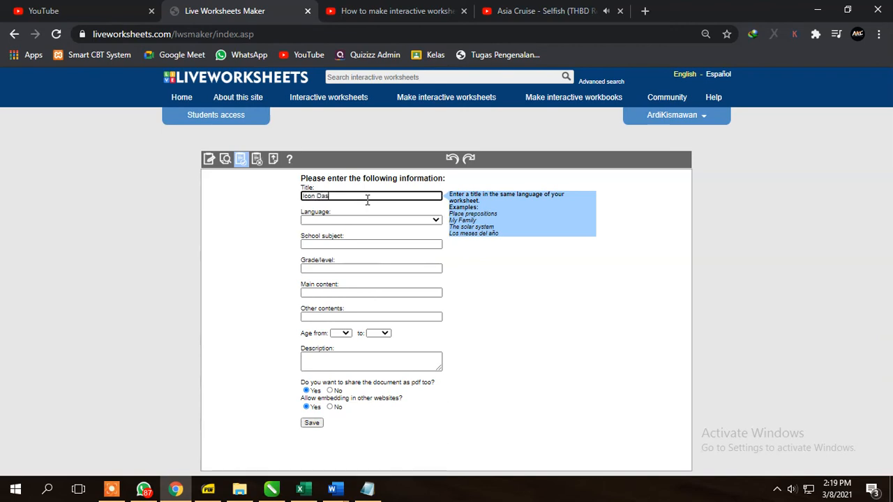
type("ar di ms. Wor")
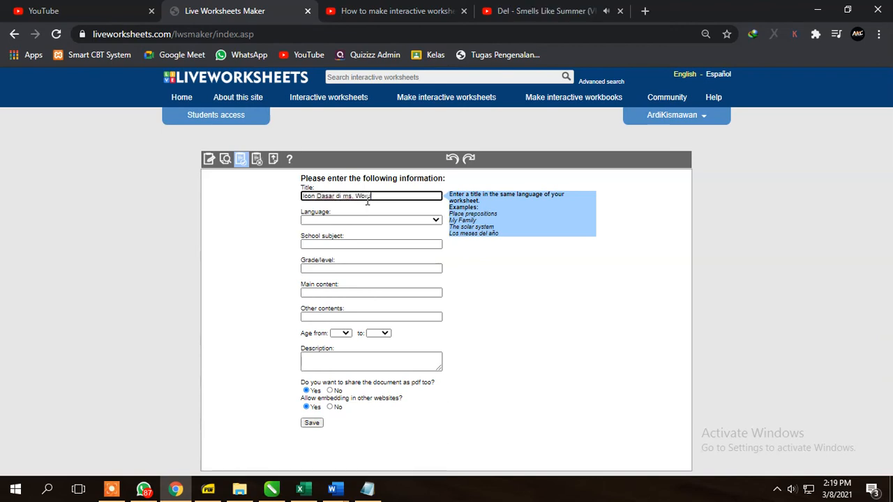
type("d")
left_click(556, 8)
Set the worksheet's language to Indonesian, the school subject to IT and the grade/level to Kindergarten
left_click(436, 221)
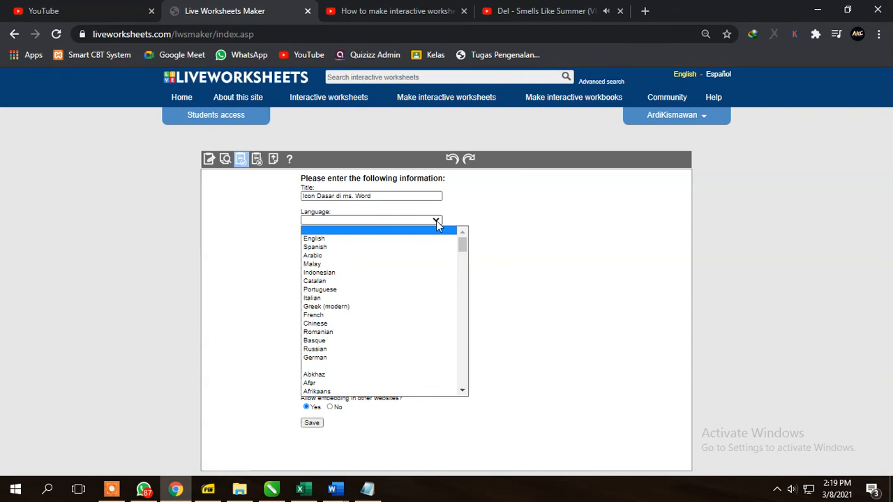
left_click(352, 272)
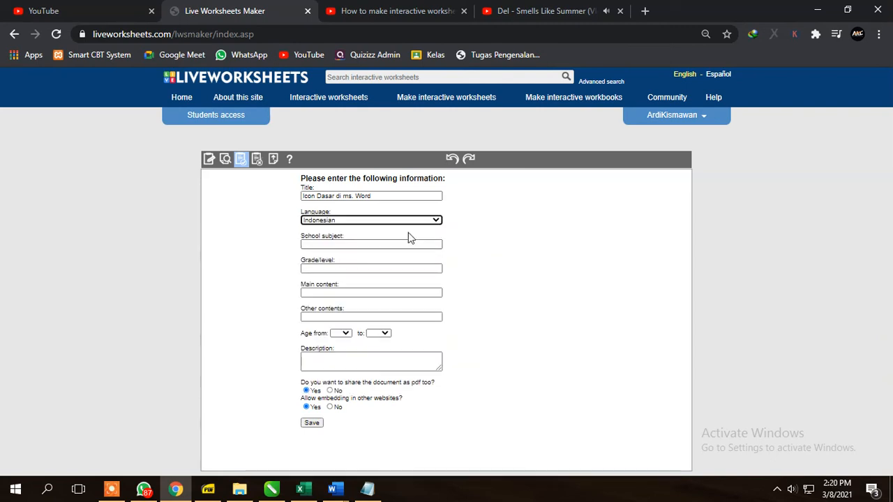
left_click(370, 245)
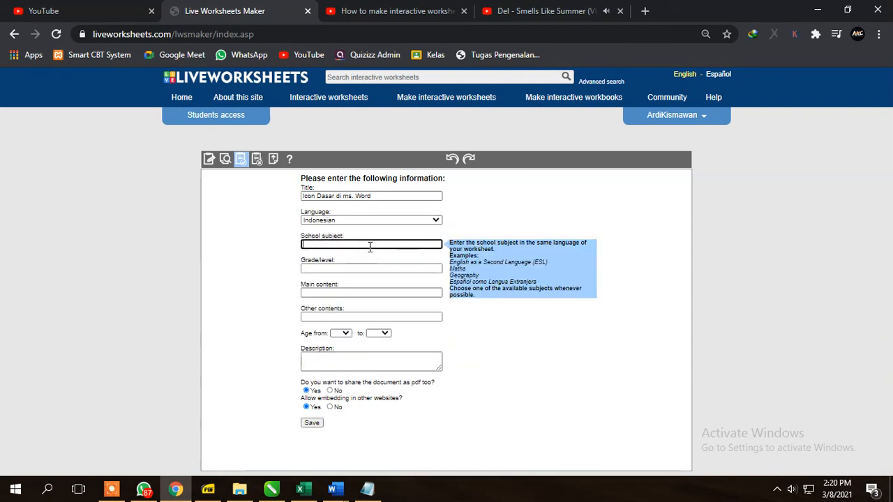
type("IT")
left_click(355, 267)
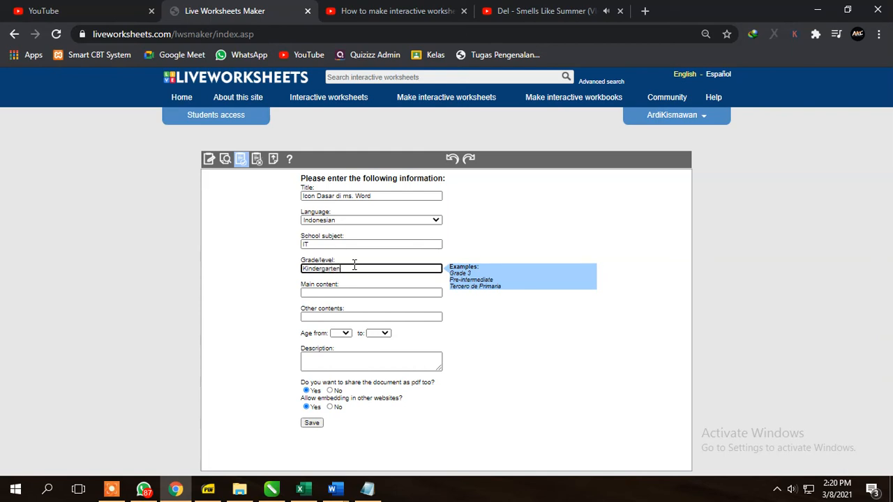
Enter "Ms. Word" as the main content and set the age range from 3 to 5
left_click(344, 293)
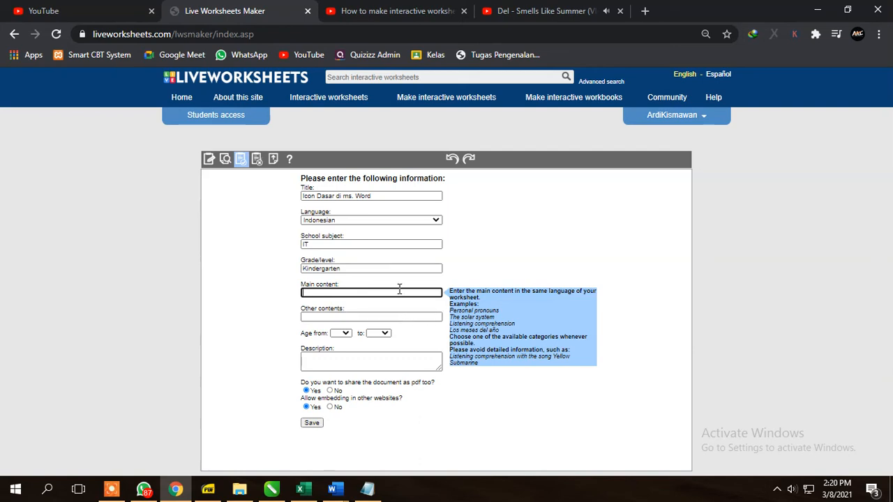
type("Ms. Word")
left_click(329, 315)
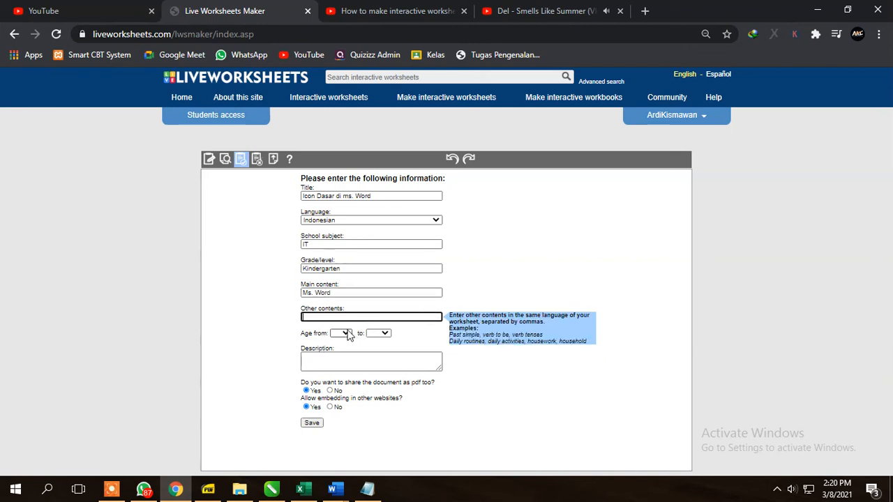
left_click(342, 333)
left_click(341, 197)
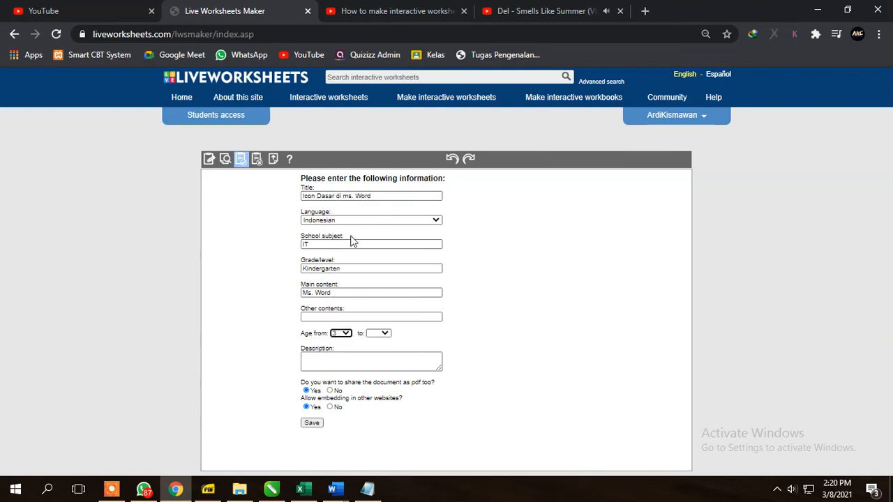
left_click(379, 333)
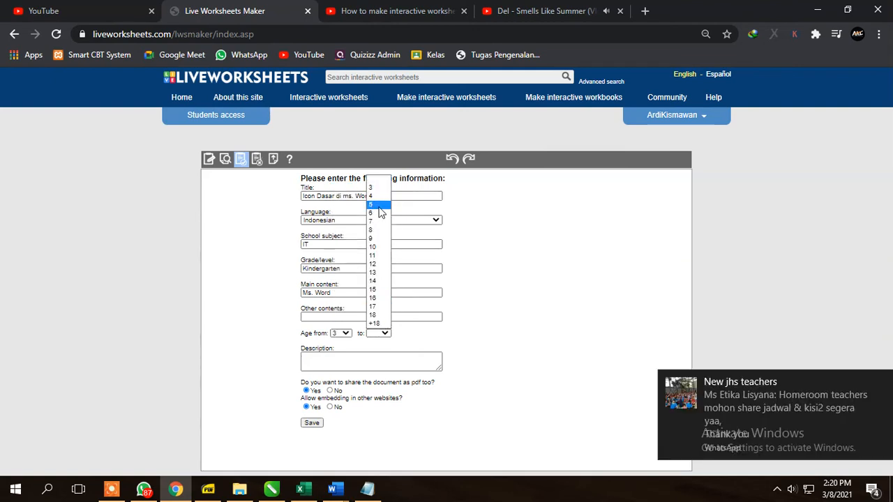
left_click(381, 205)
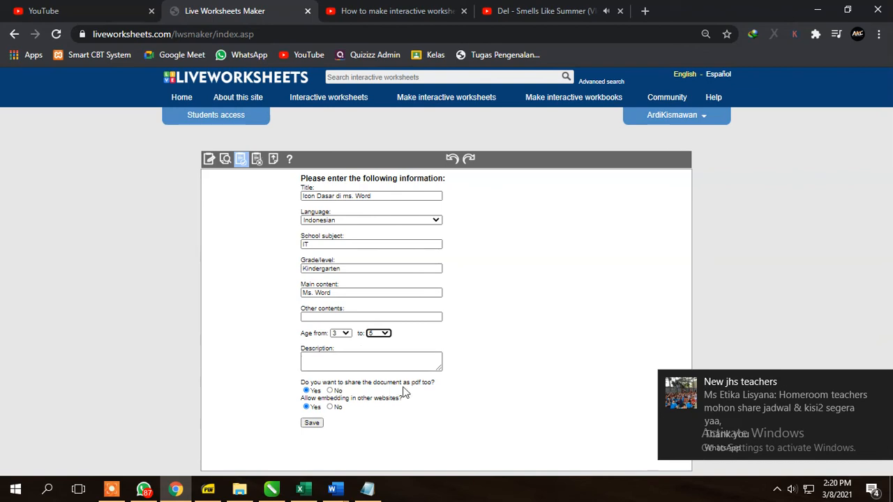
Enter the description "this is worksheet about Microsoft word" and save the worksheet
left_click(312, 424)
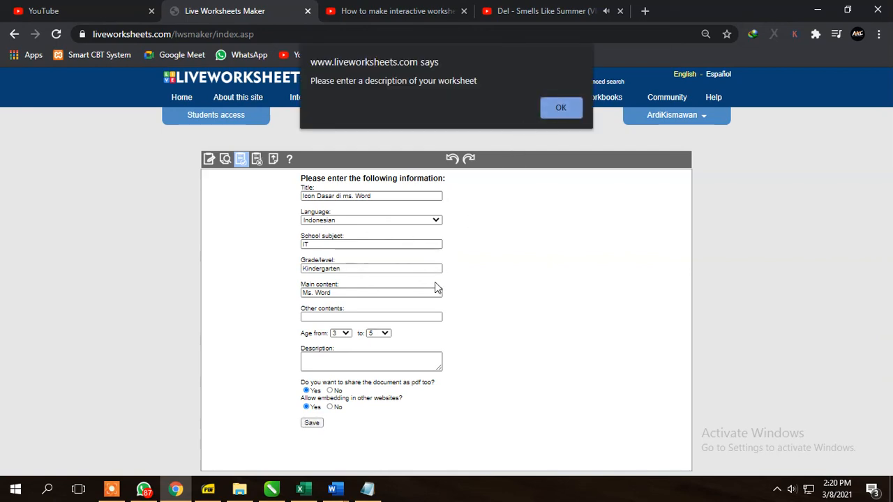
left_click(561, 110)
left_click(321, 362)
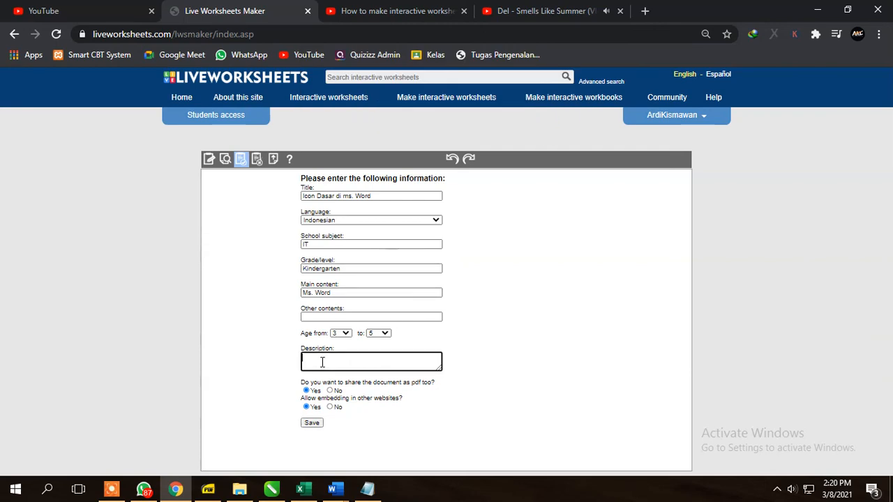
type("this is worksheet ")
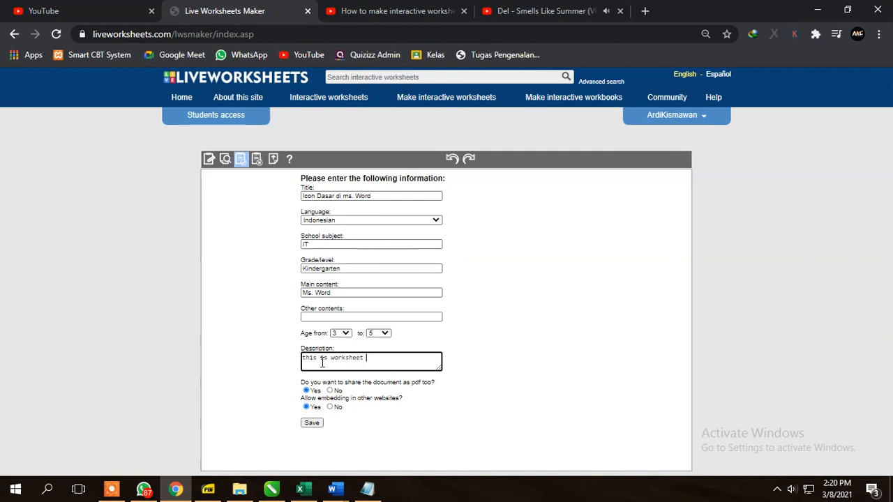
type("abaout")
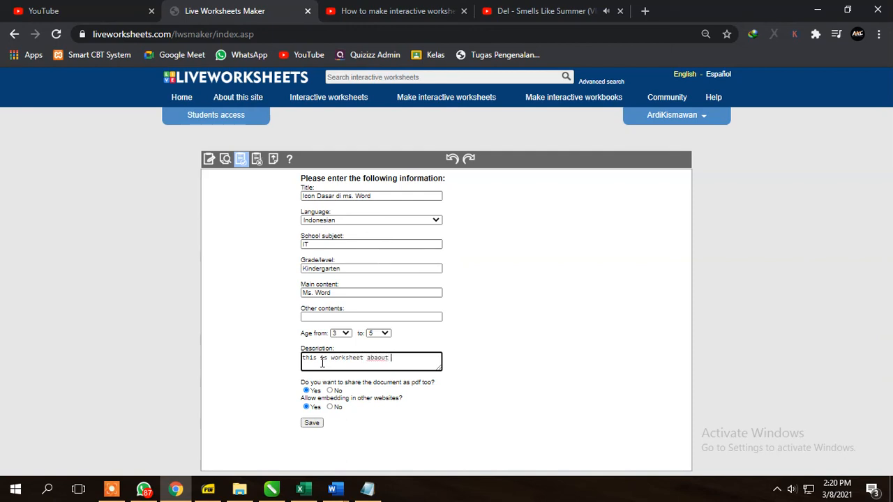
key("BackSpace")
key("BackSpace")
key("BackSpace")
key("BackSpace")
key("BackSpace")
type("out Micro")
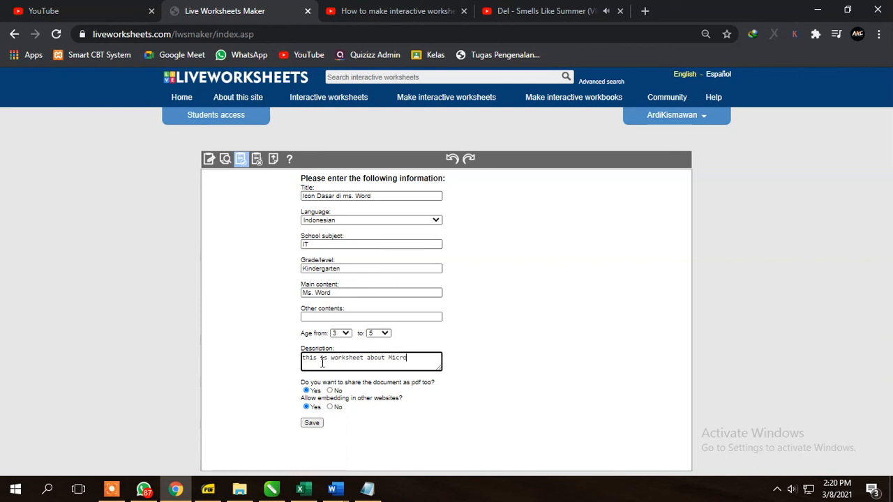
type("soft word")
left_click(311, 424)
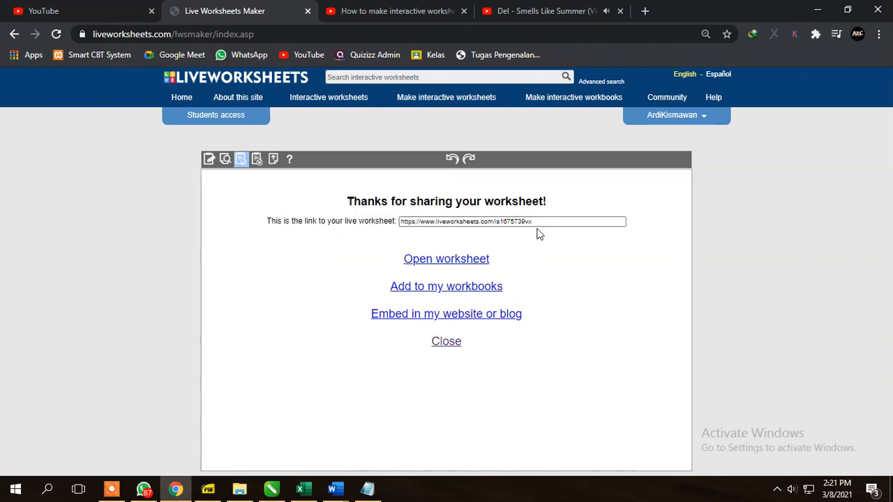
Copy the link to the live worksheet and open it in a new browser tab
double_click(533, 222)
left_click_drag(468, 216, 364, 221)
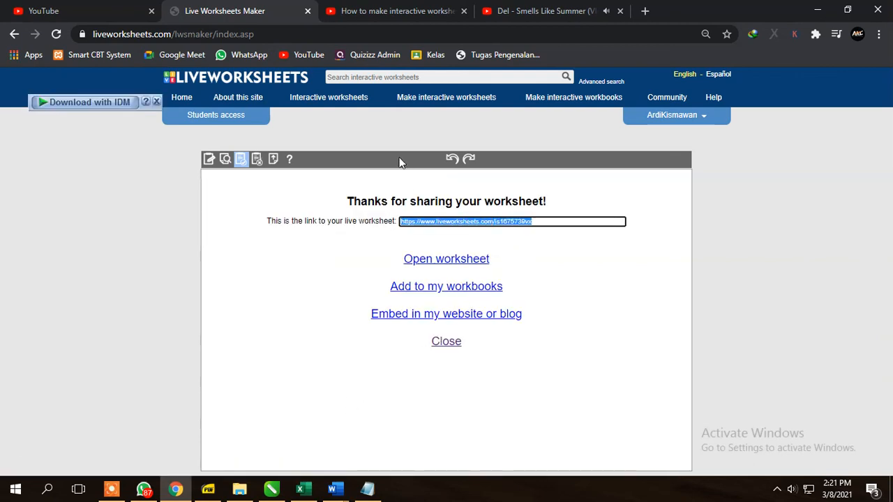
left_click(645, 11)
type("https://www.liveworksheets.com/is1675739vx")
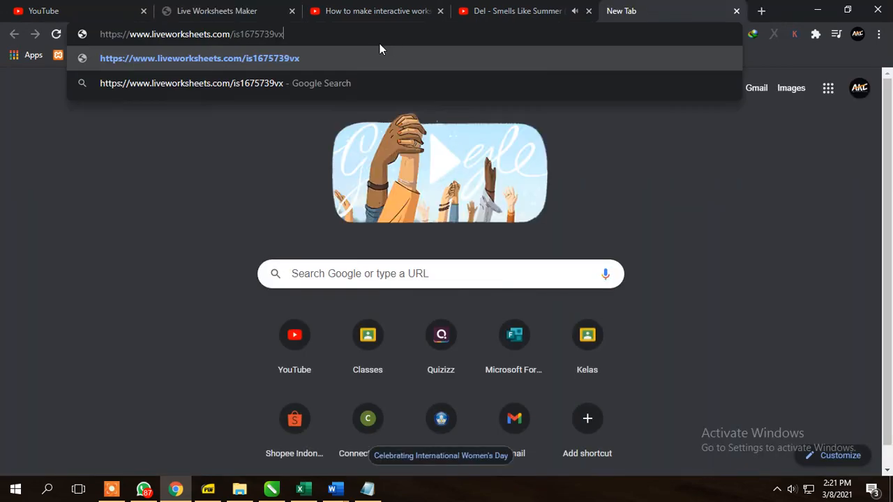
key("Return")
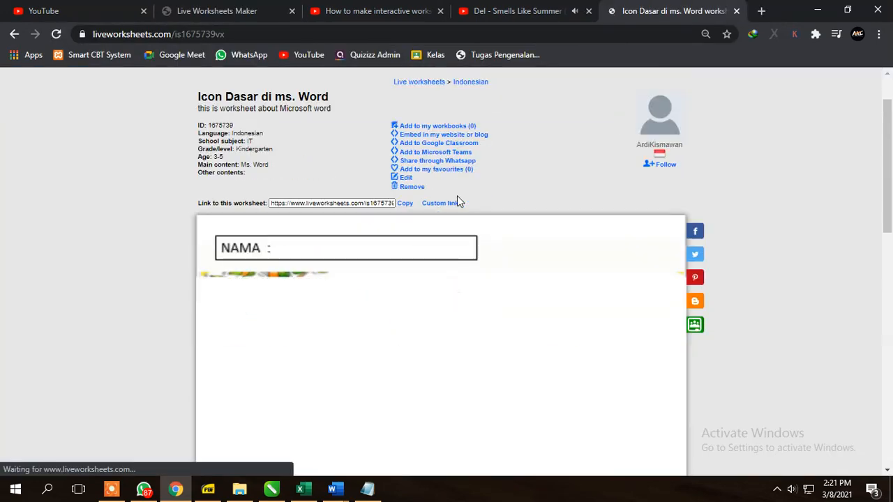
Place BOLD in the answer box beside the B icon, Font Size beside 11 and Italic beside the I icon
scroll(468, 227, "down", 6)
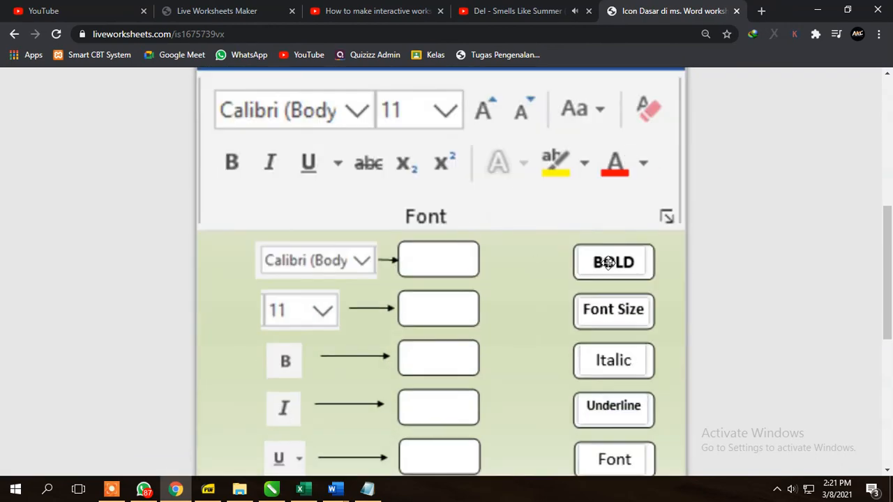
scroll(608, 262, "down", 2)
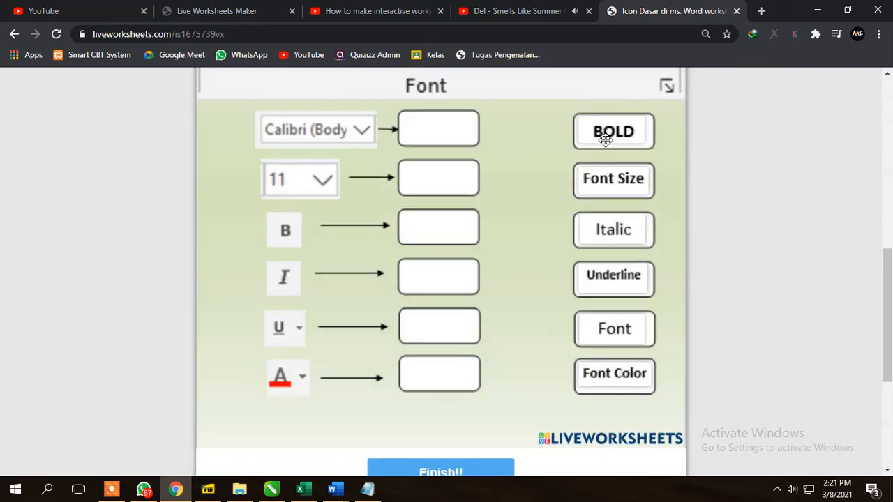
left_click_drag(612, 128, 445, 226)
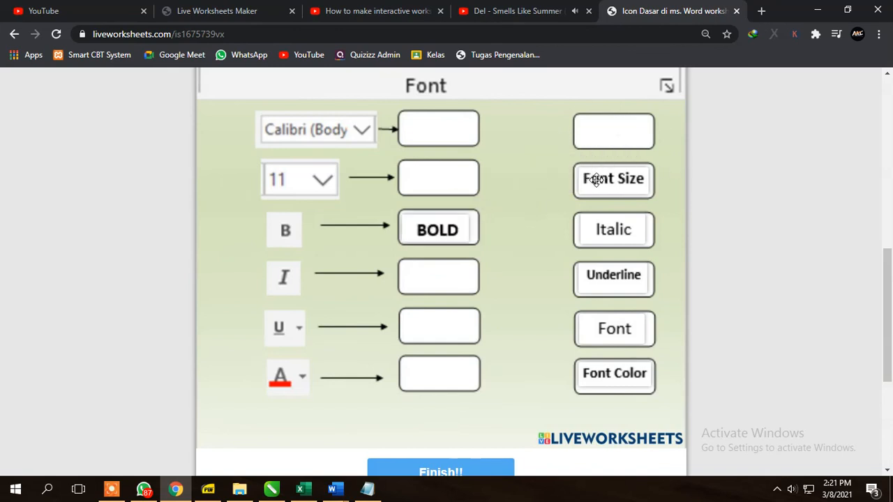
left_click_drag(613, 180, 442, 179)
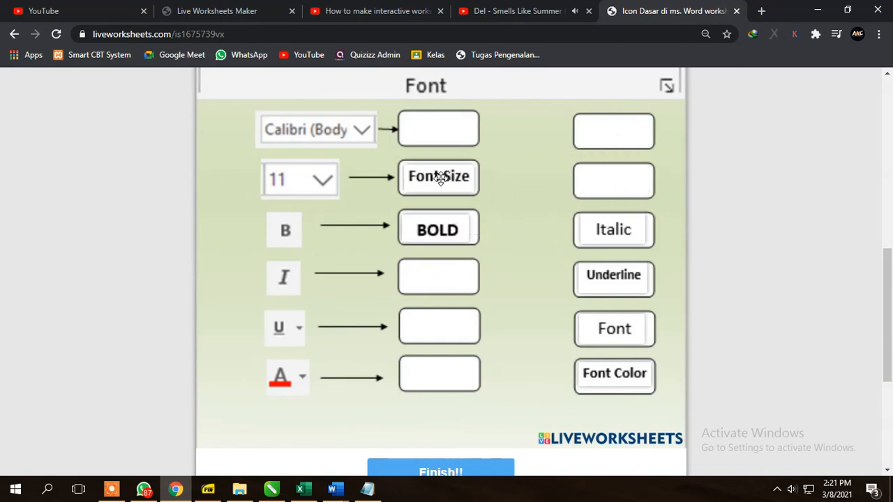
left_click_drag(620, 227, 436, 279)
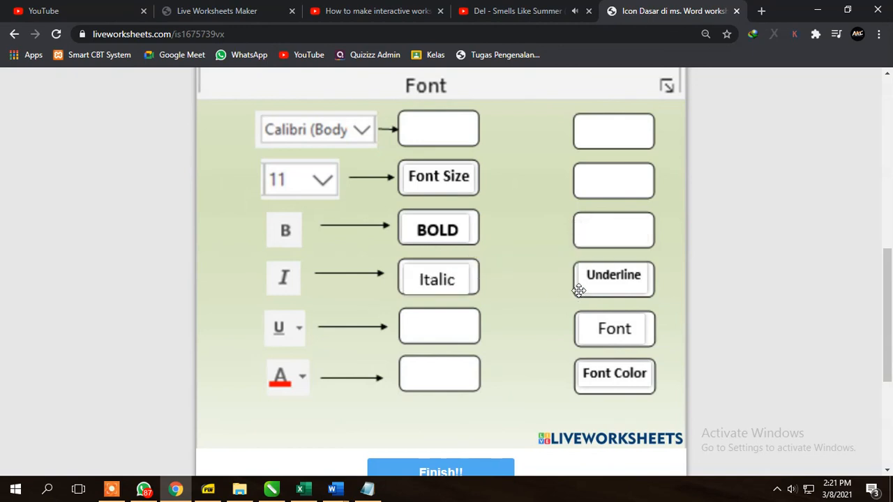
Place Underline in the answer box beside the U icon, Font beside the red A icon and Font Color beside Calibri (Body
left_click_drag(578, 291, 433, 333)
left_click_drag(614, 339, 424, 364)
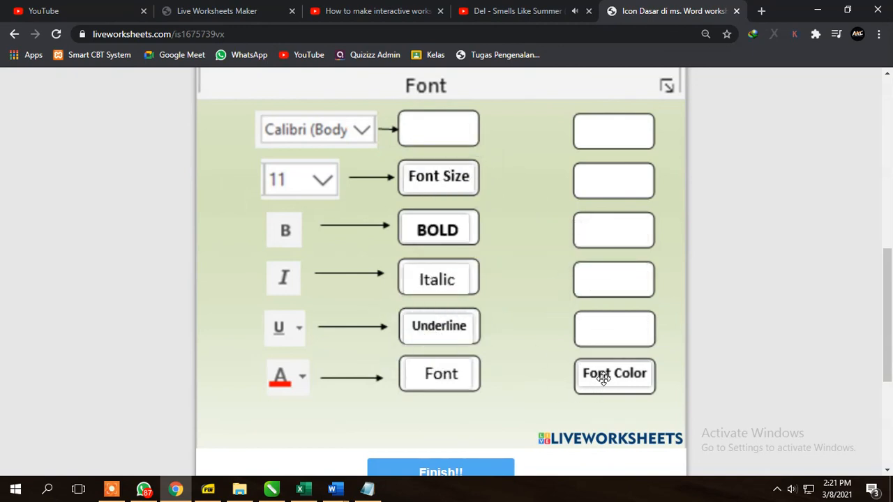
left_click_drag(602, 375, 428, 116)
Finish the worksheet, check the answers and review the score and the marked answer boxes
scroll(460, 169, "up", 2)
scroll(462, 170, "down", 5)
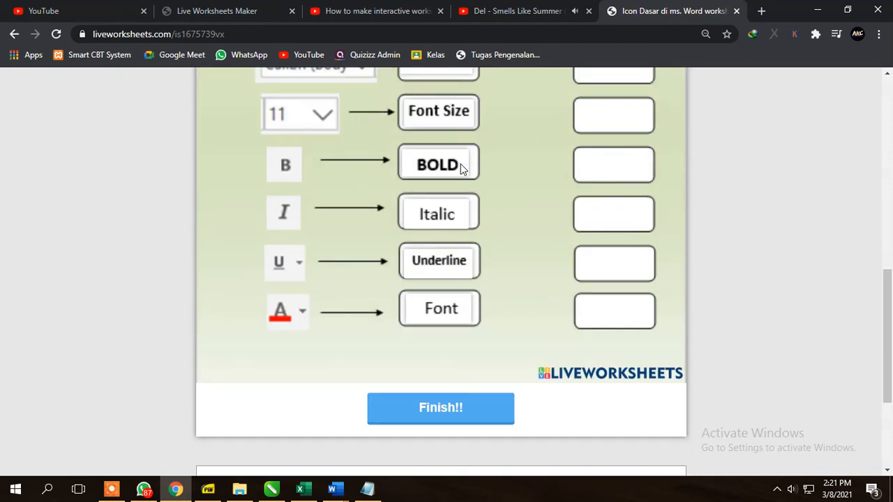
left_click(433, 279)
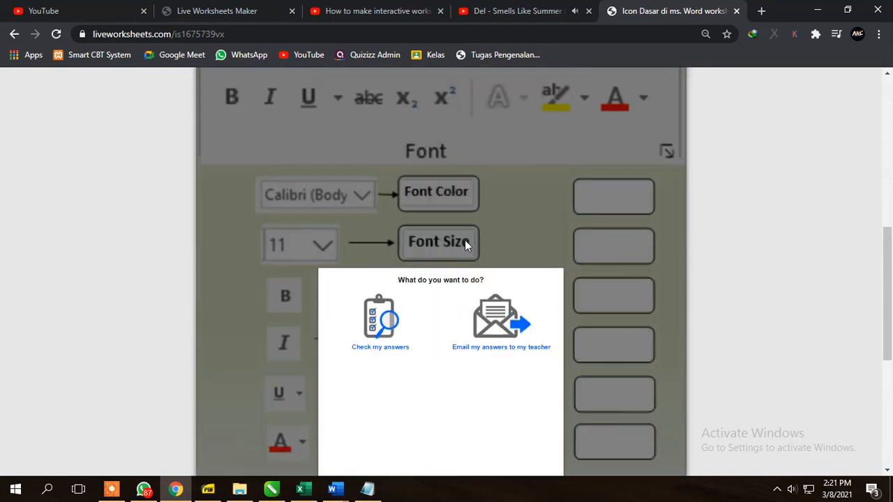
left_click(380, 353)
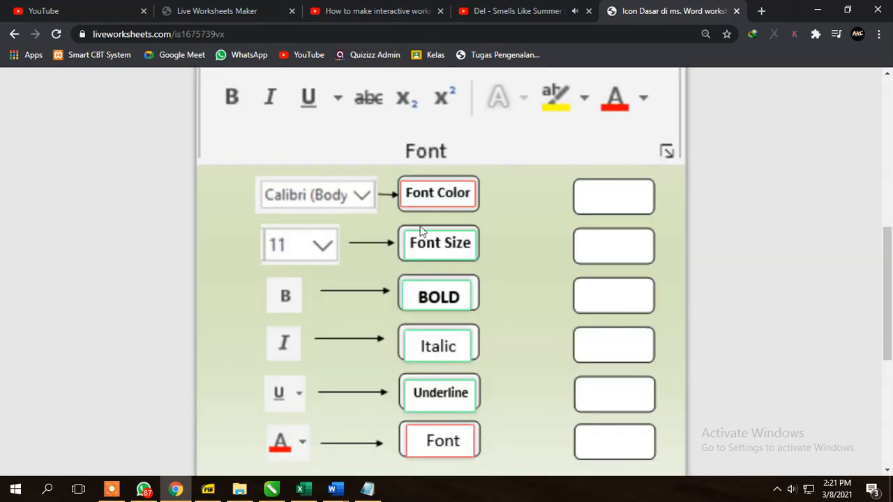
scroll(452, 298, "up", 3)
scroll(452, 298, "up", 1)
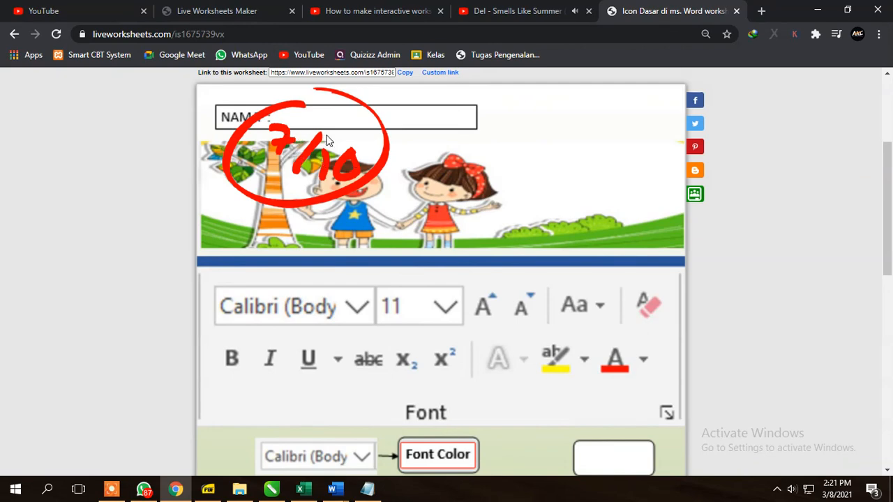
scroll(329, 140, "down", 4)
scroll(398, 173, "down", 5)
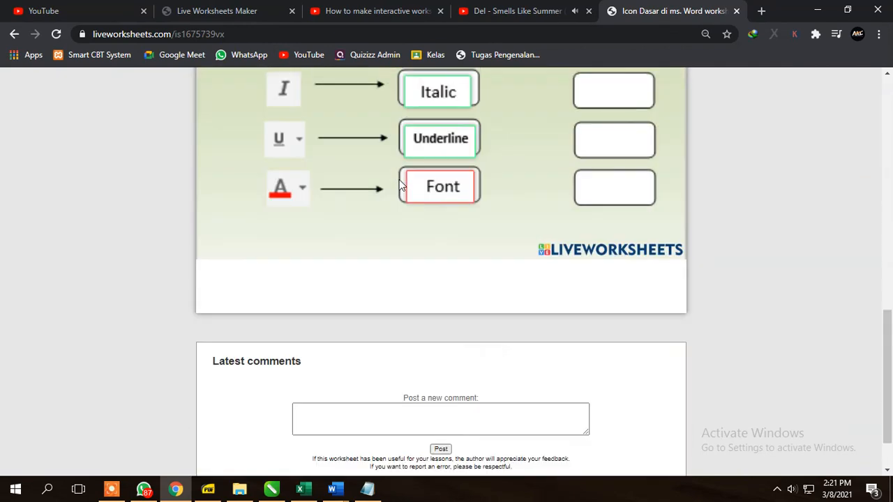
scroll(399, 179, "up", 5)
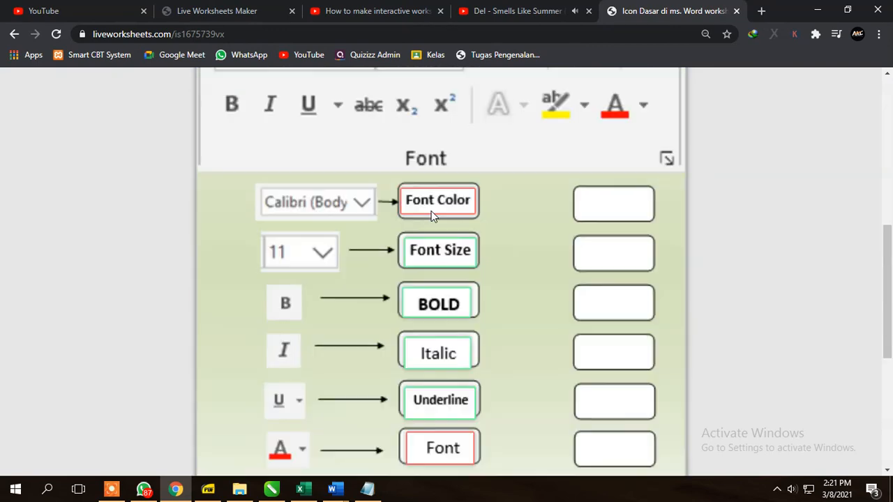
Switch to the blank Notepad document and write the closing note "begitulah caranyaa."
scroll(431, 210, "up", 6)
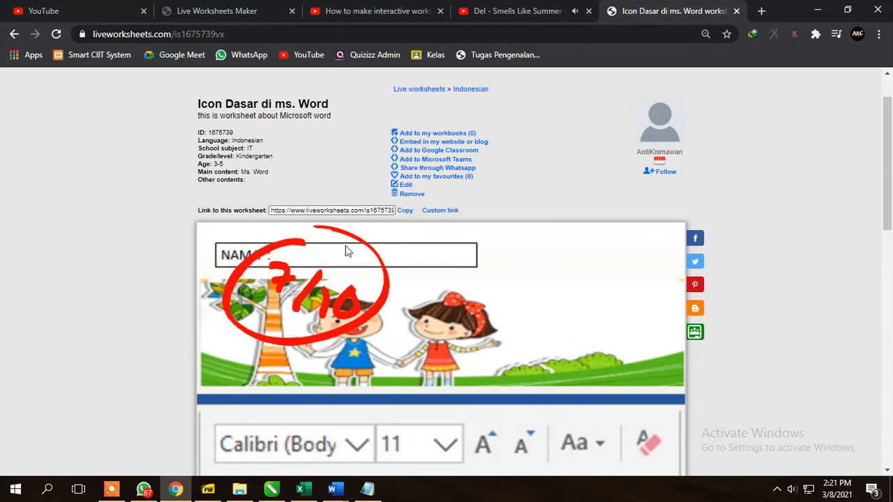
scroll(345, 247, "down", 3)
left_click(367, 489)
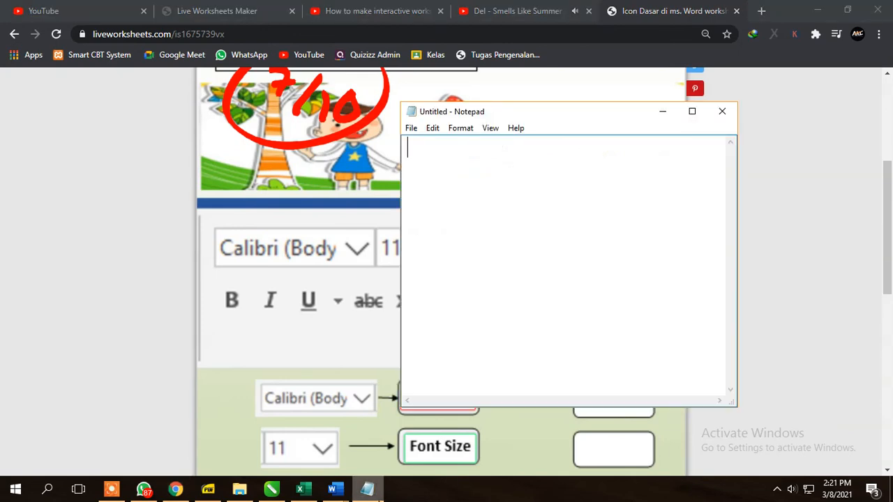
type("begit")
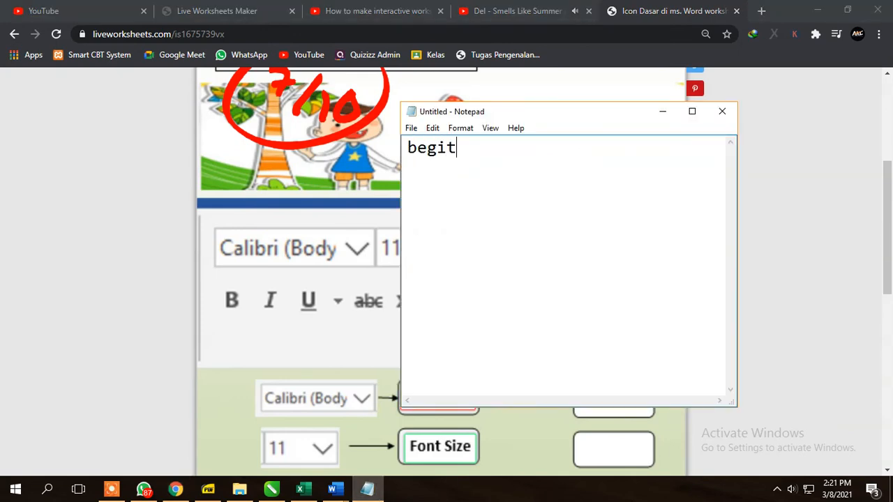
type("ulah carany")
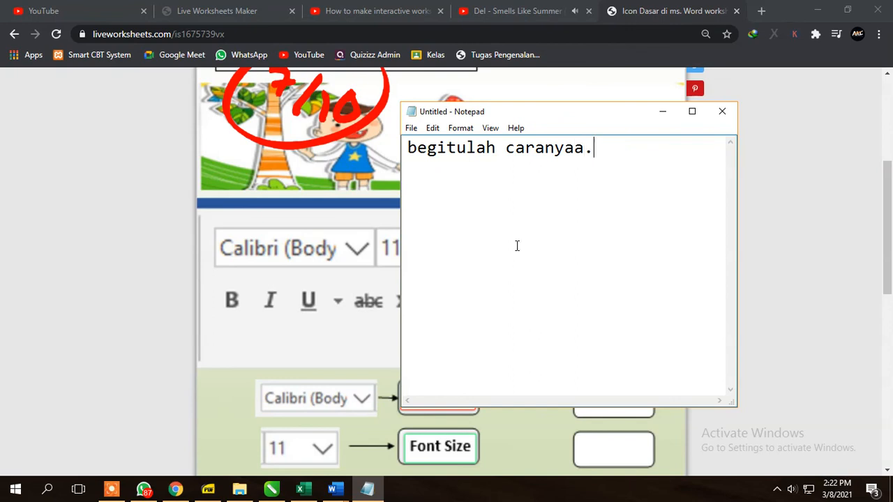
type("aa.")
Replace the whole note with two lines reading "untuk tutorial bisa lebih lanjut" and "di lihat pada youtube"
key("ctrl+a")
type("untu")
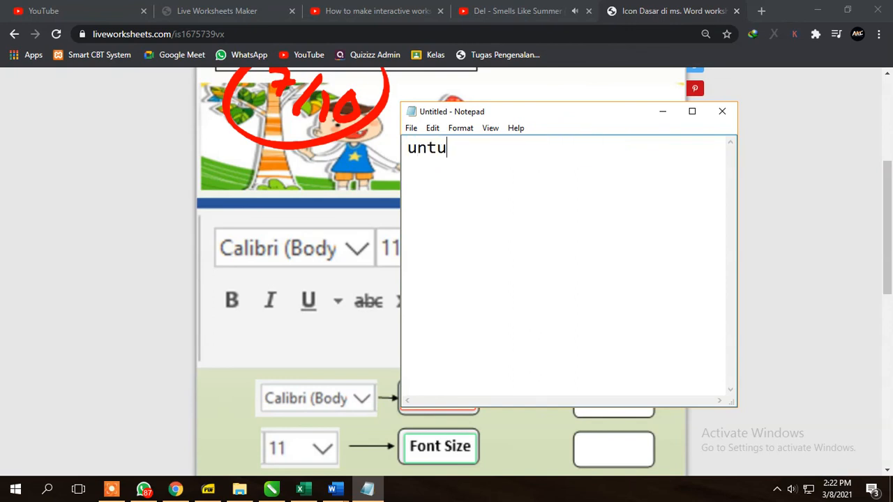
type("k tutorial bis")
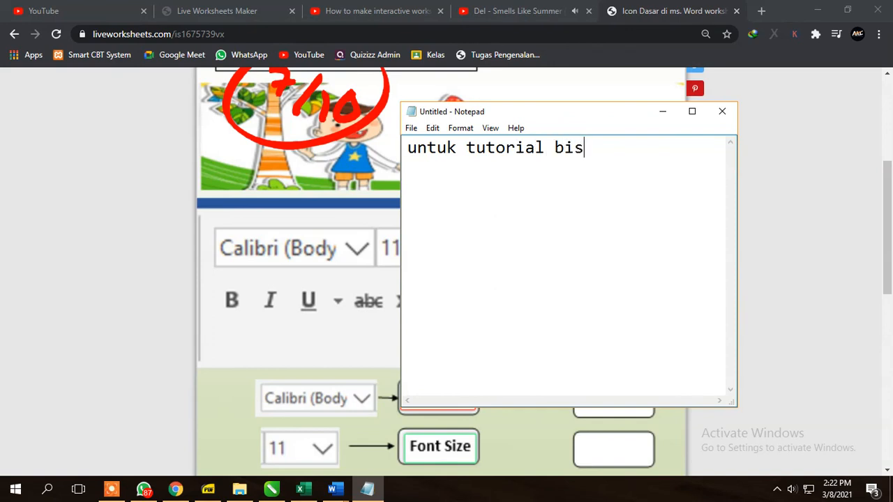
type("a lebih lanjut")
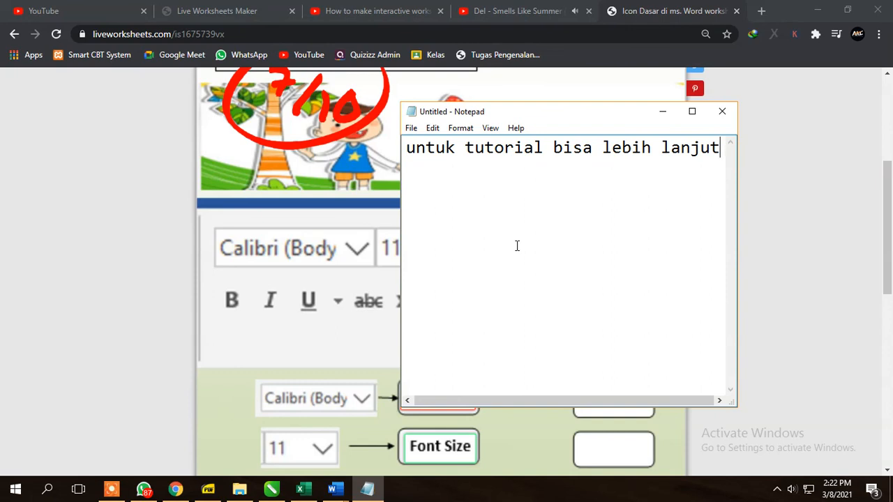
key("Return")
type("di lihat pad")
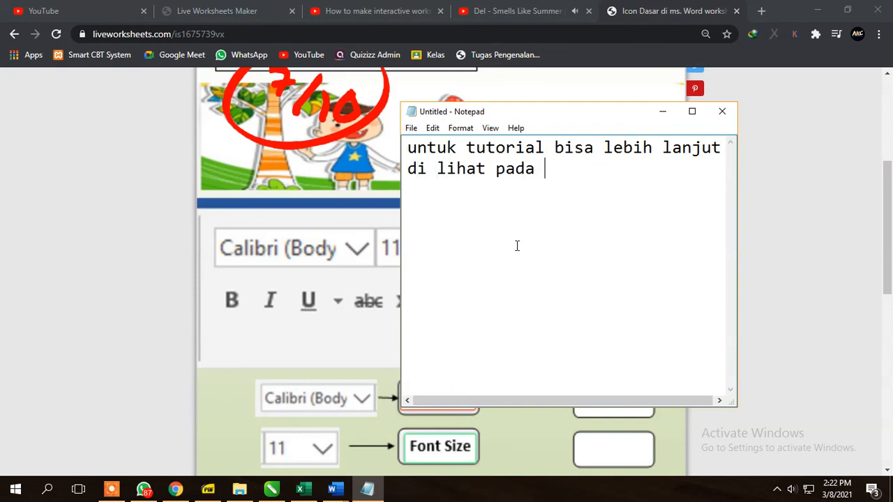
type("a youtube")
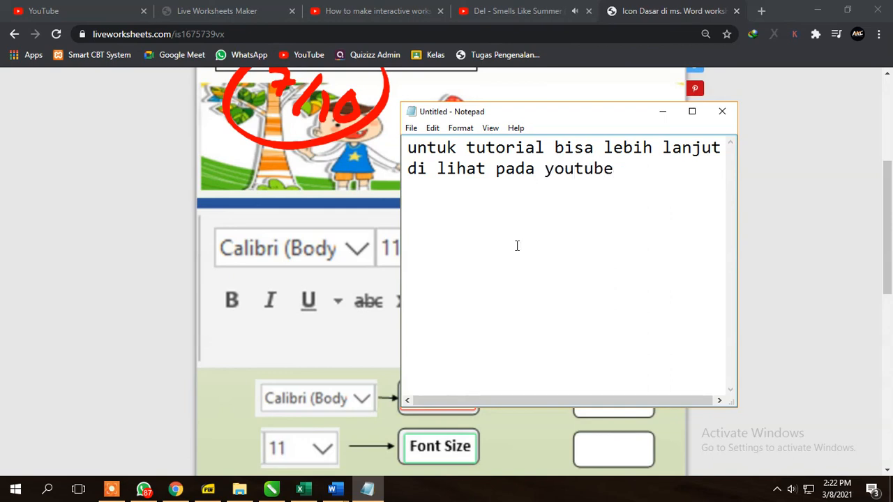
Replace the whole two-line note with "silahkan cek link di deskripsi"
key("ctrl+a")
type("silahkan")
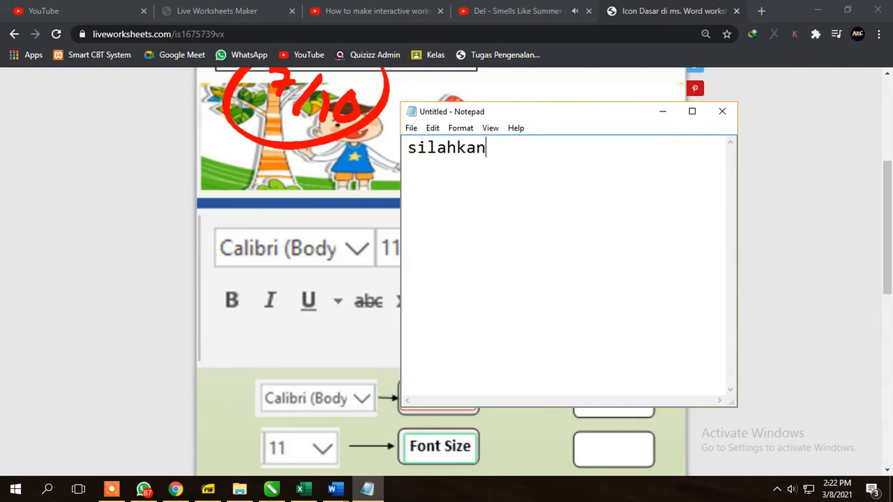
type(" cek link di deskrip")
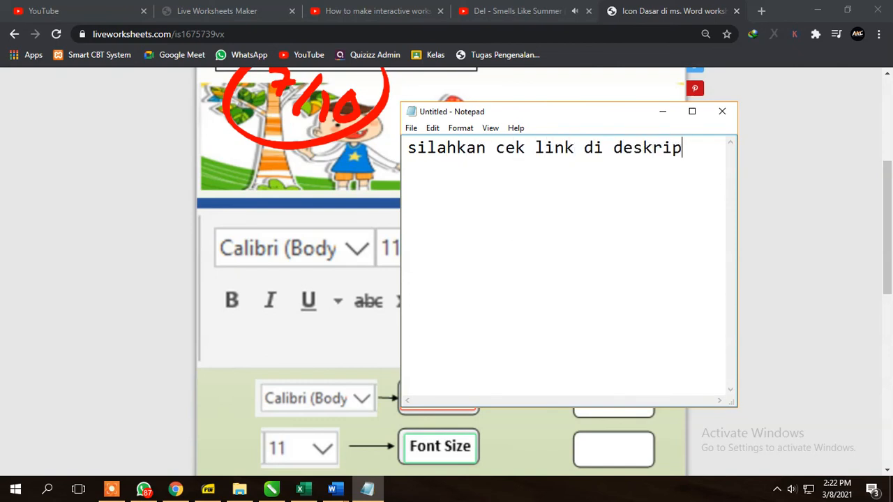
type("si")
Replace the note about the description link with "thank you" and clear the document again
key("ctrl+a")
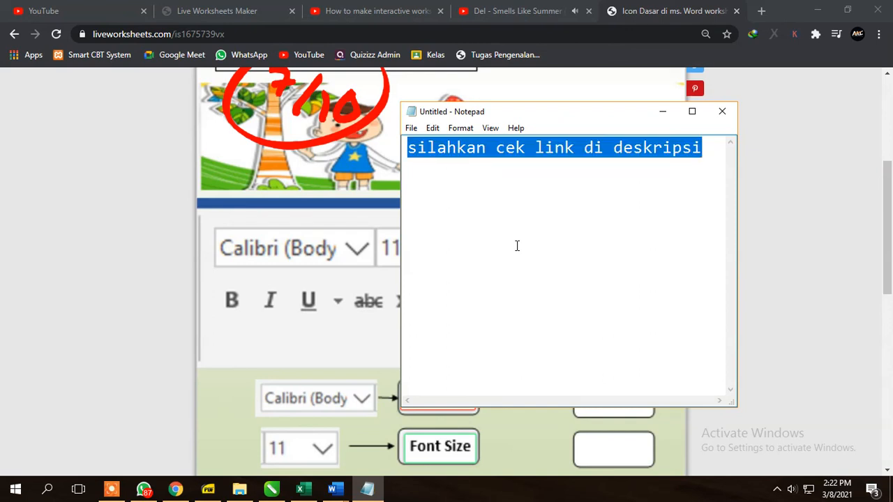
key("BackSpace")
type("t")
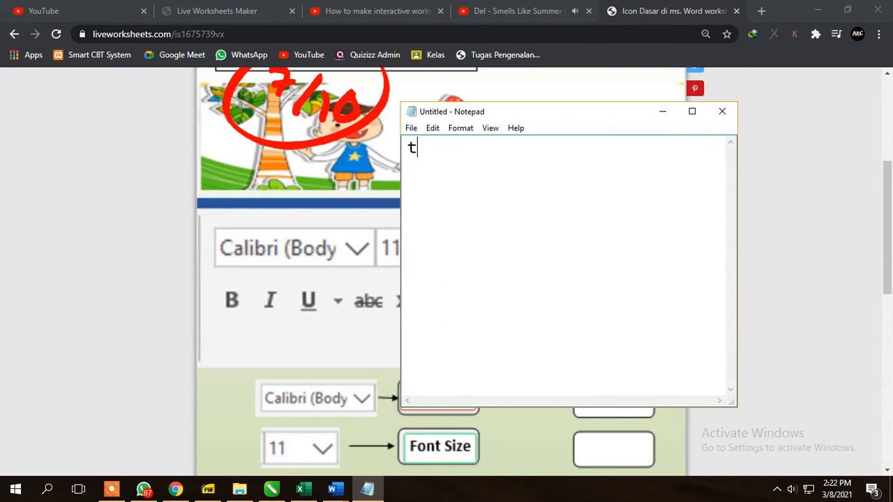
type("hank you")
key("ctrl+a")
key("BackSpace")
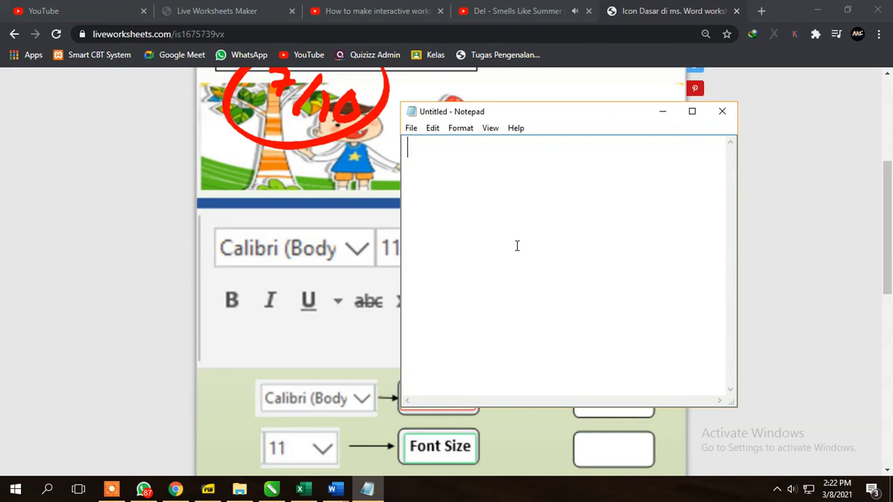